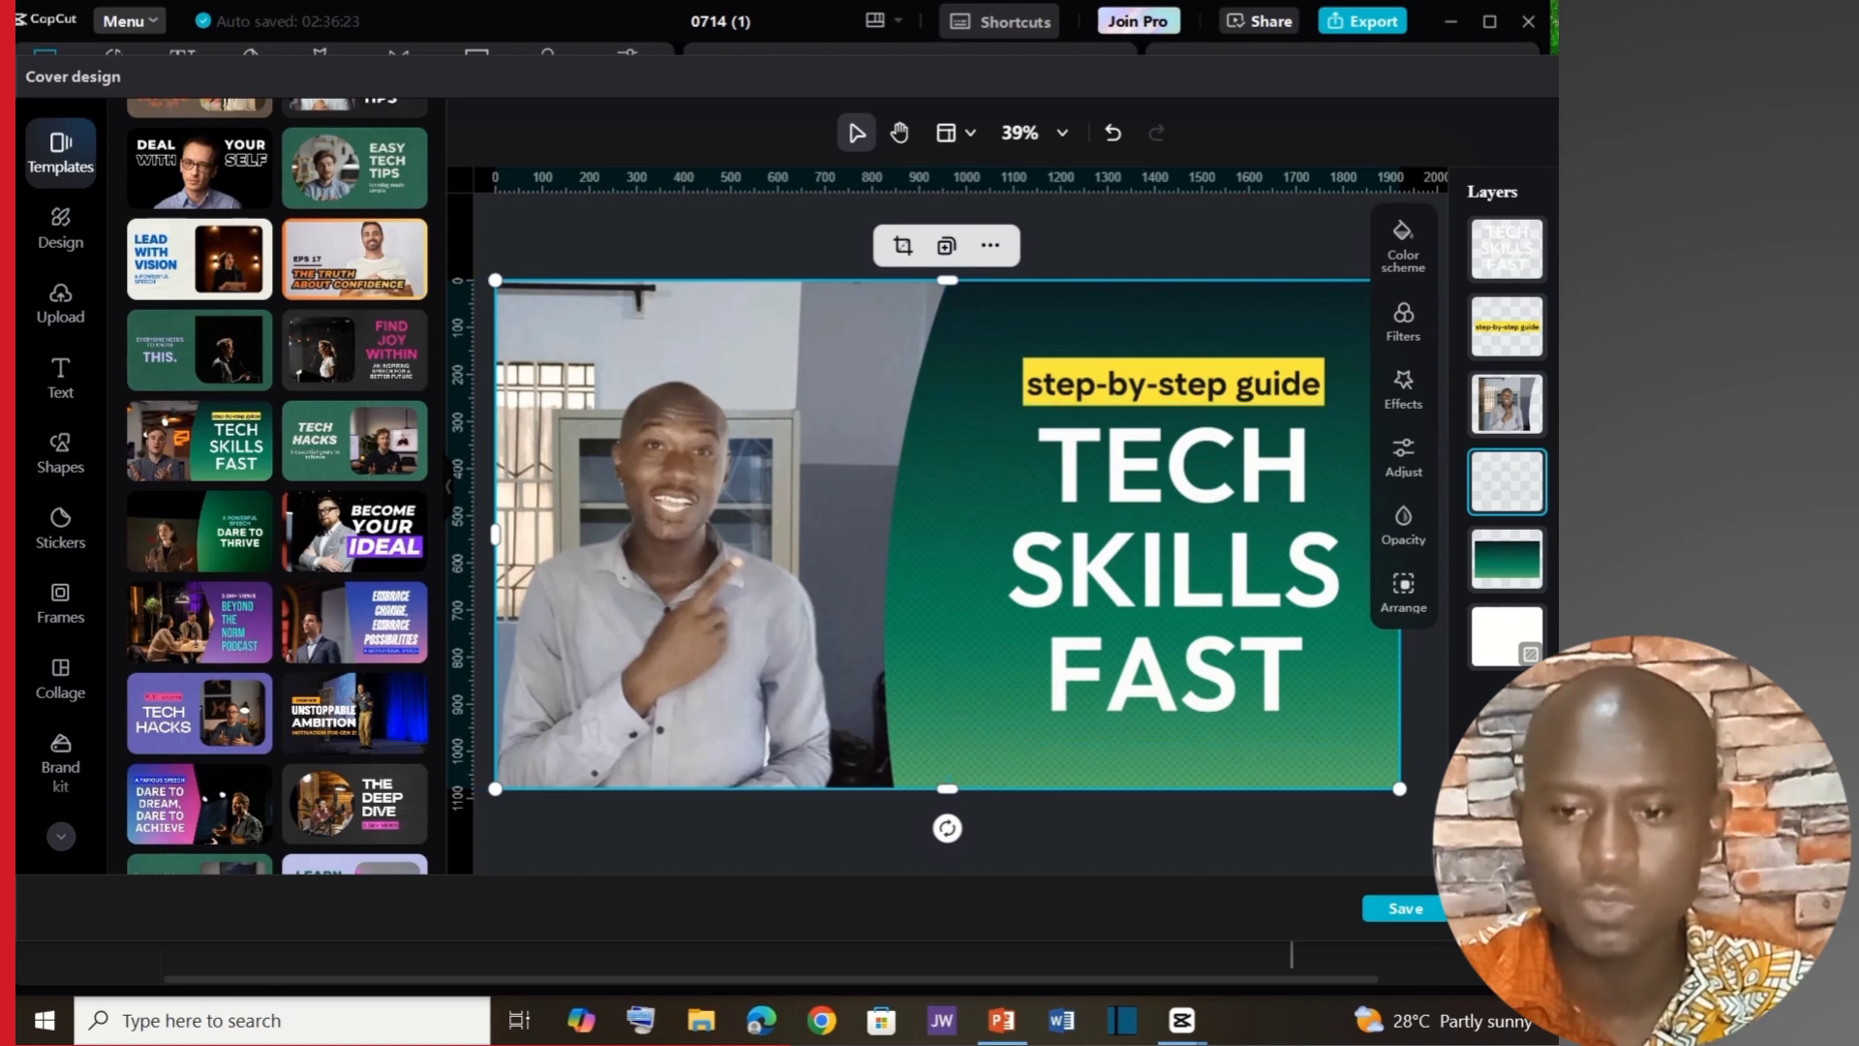
Leave the template-based cover design and open the selected video frame for cover editing.
{"action": "left_click", "coordinate": [1502, 908]}
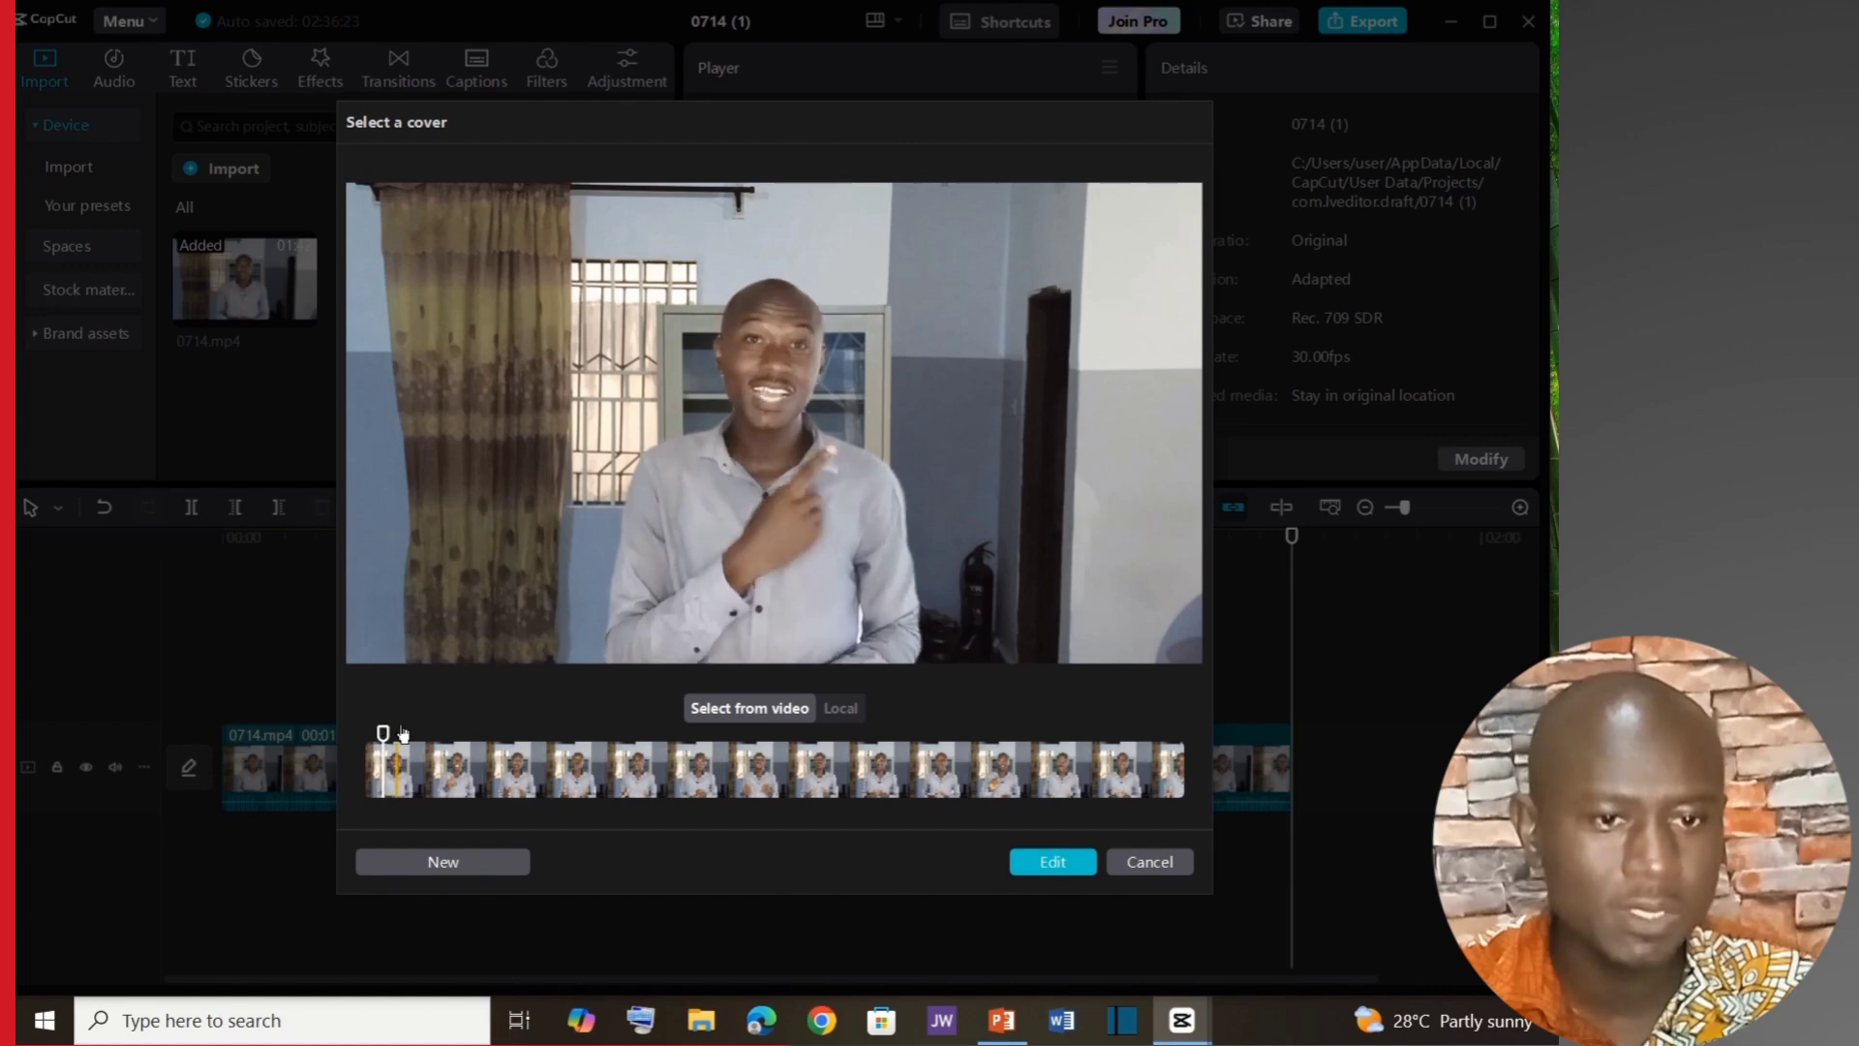
{"action": "left_click", "coordinate": [1064, 856]}
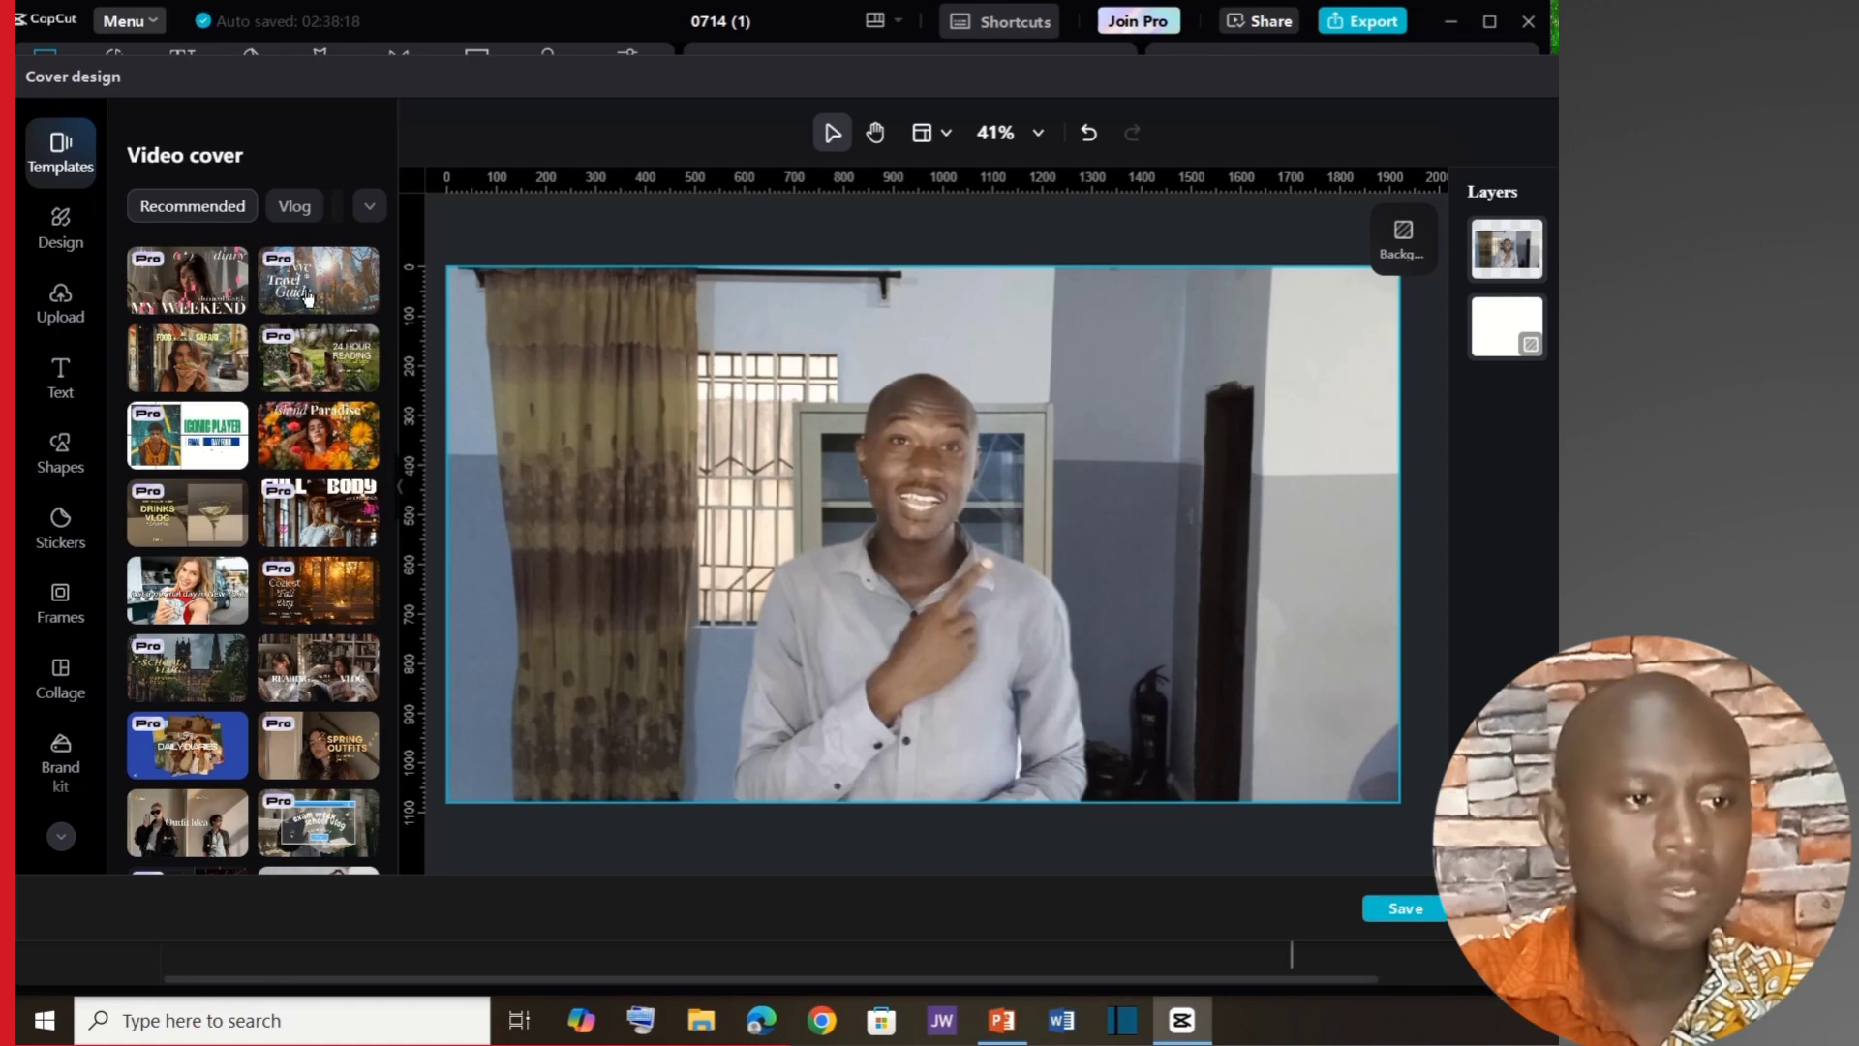
Add the uploaded frame image to the cover canvas and set it as the background.
{"action": "left_click", "coordinate": [53, 301]}
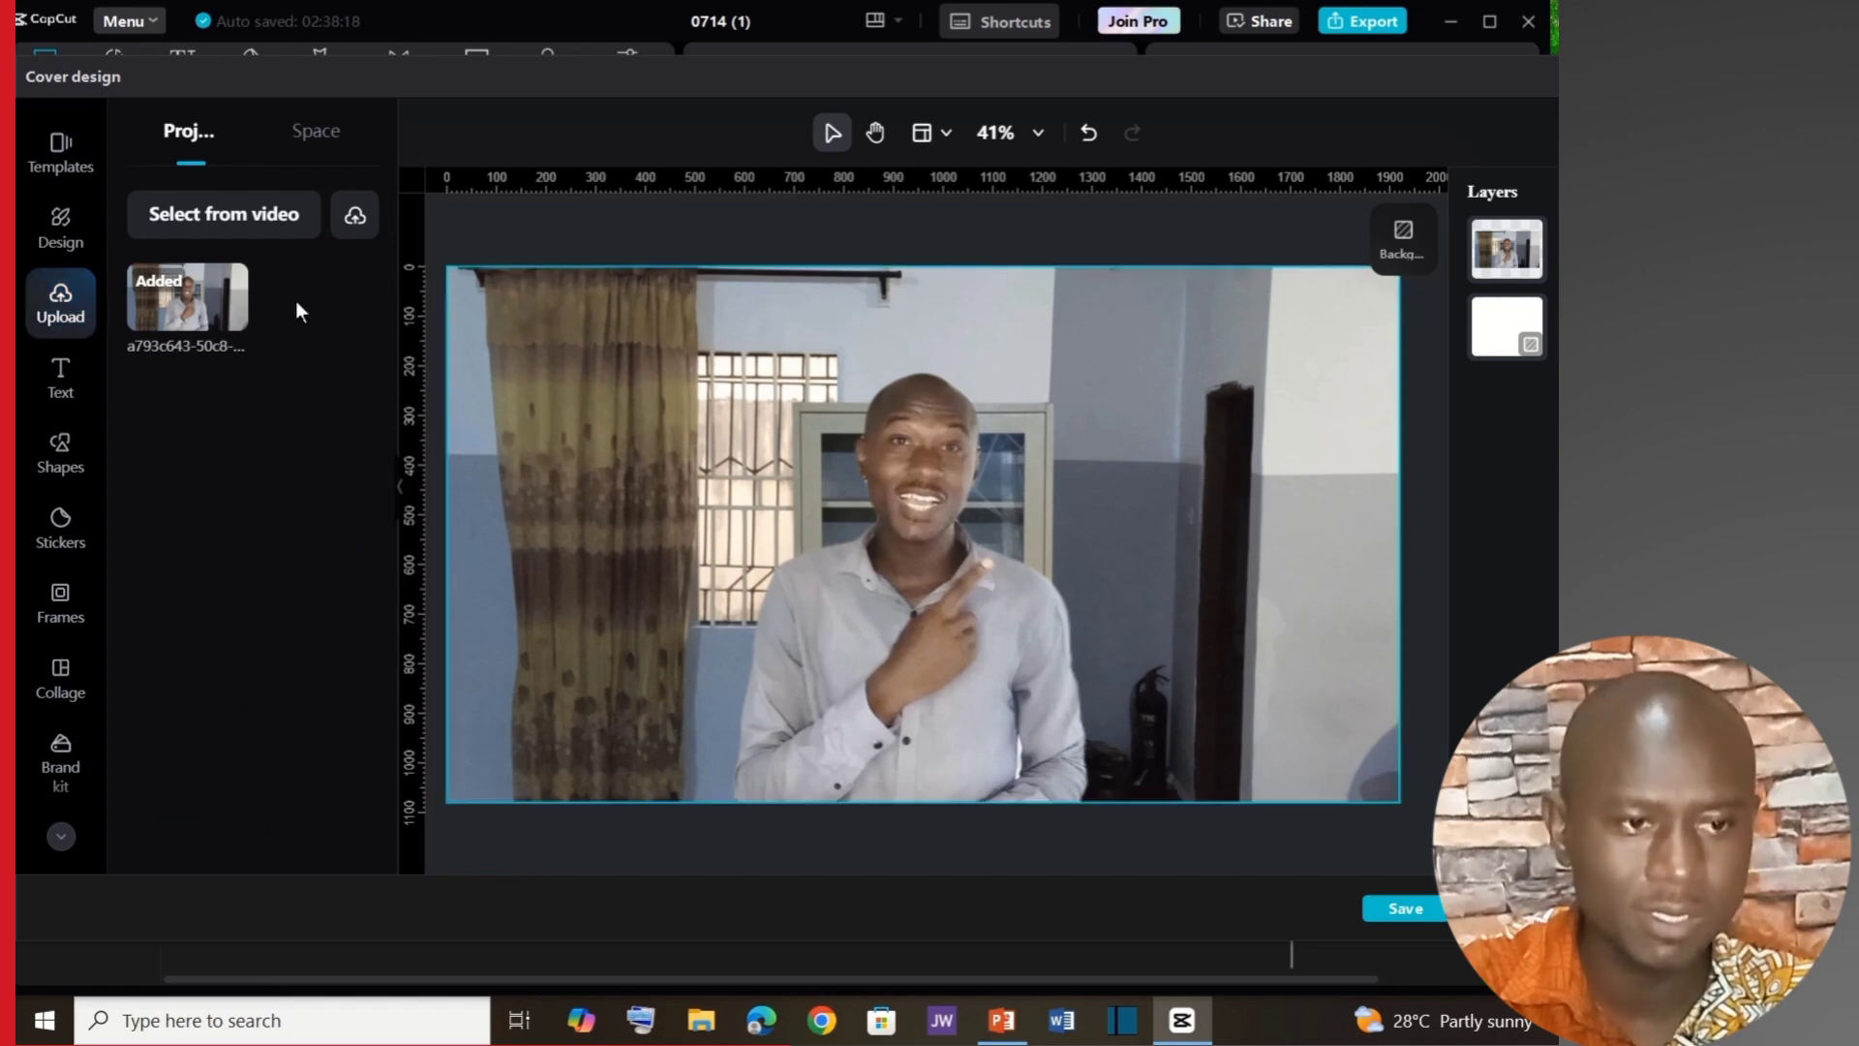
{"action": "left_click", "coordinate": [187, 296]}
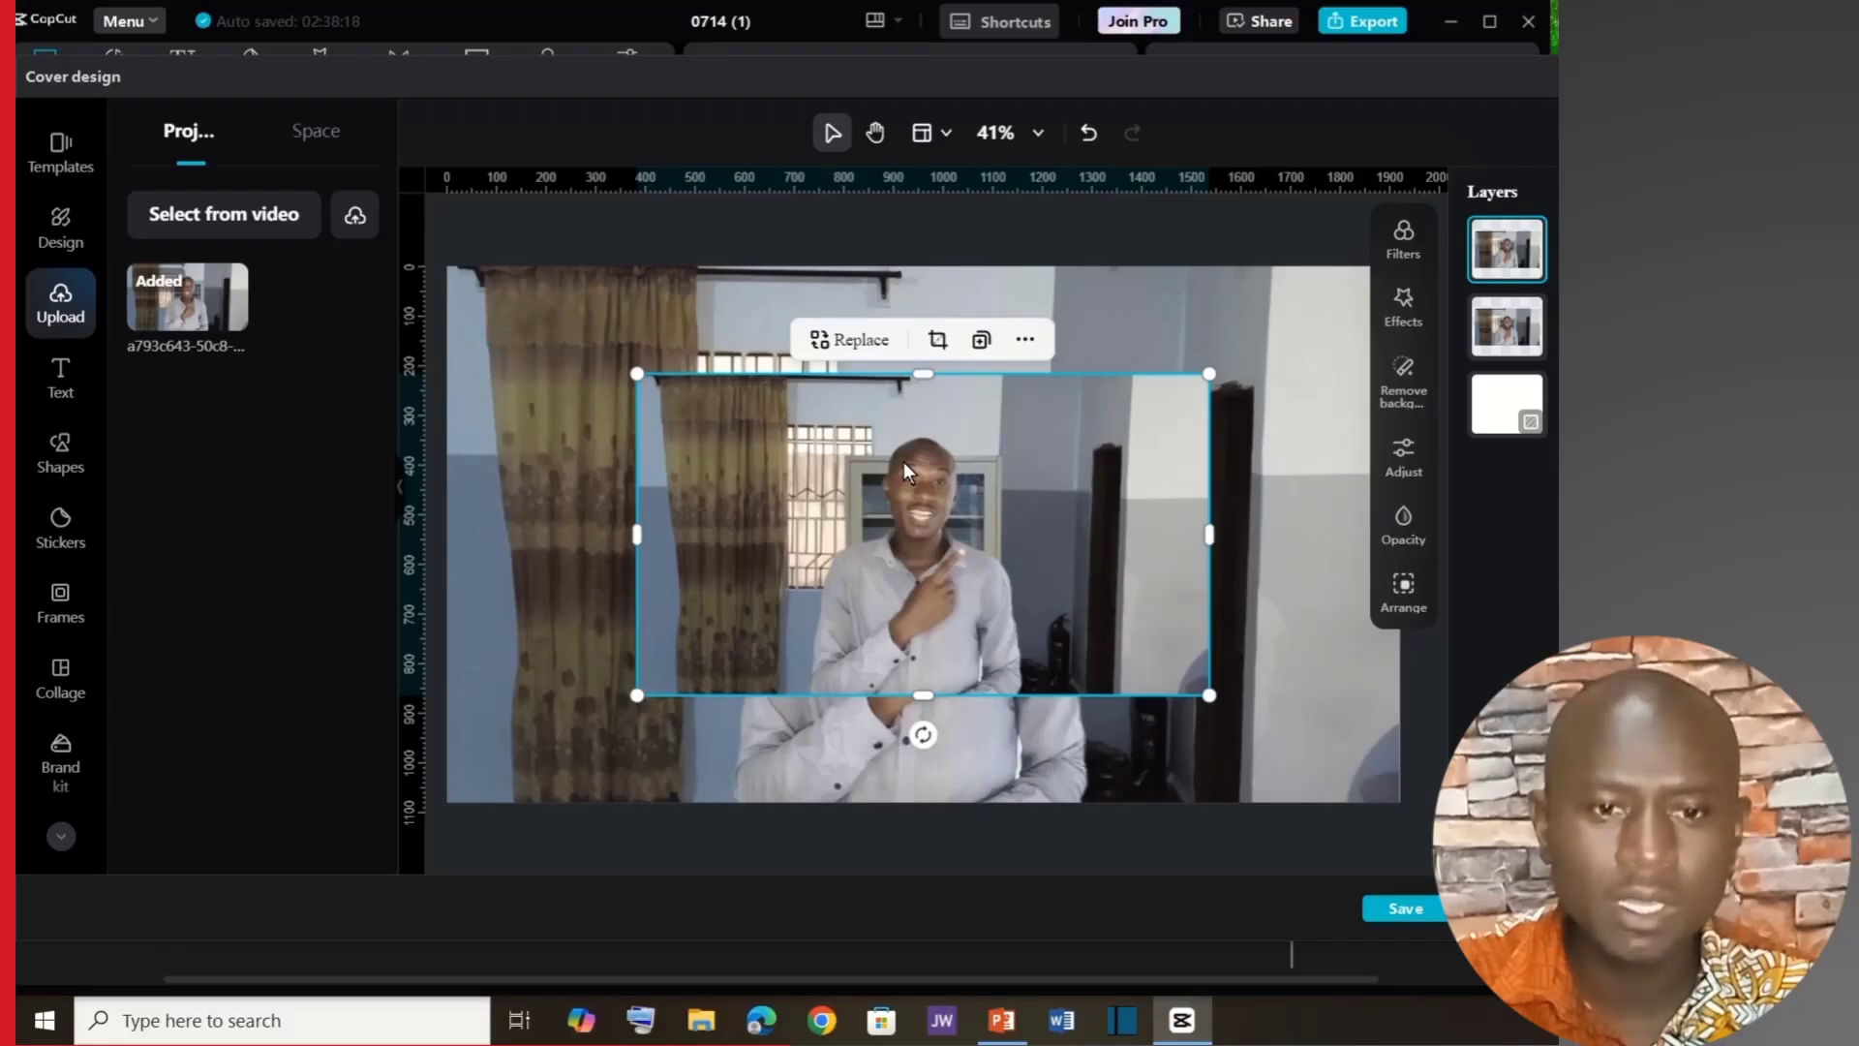
{"action": "right_click", "coordinate": [903, 462]}
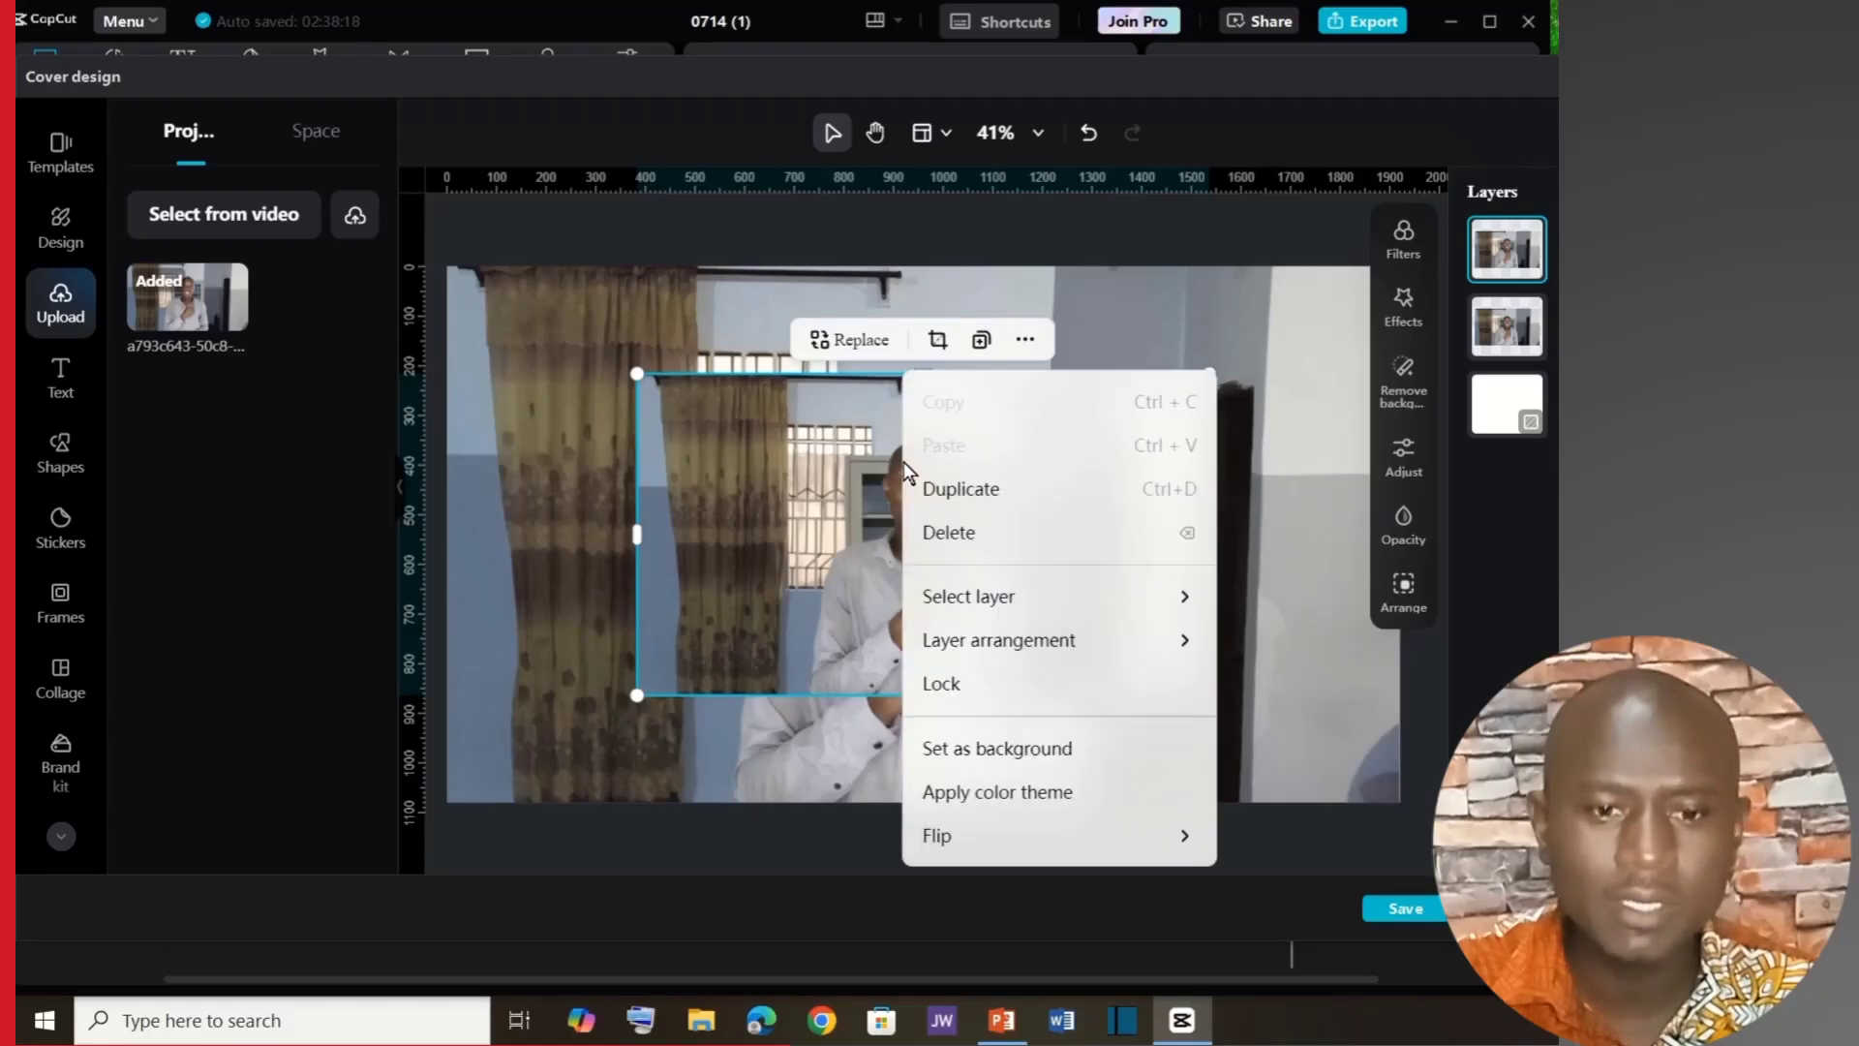
{"action": "left_click", "coordinate": [1035, 747]}
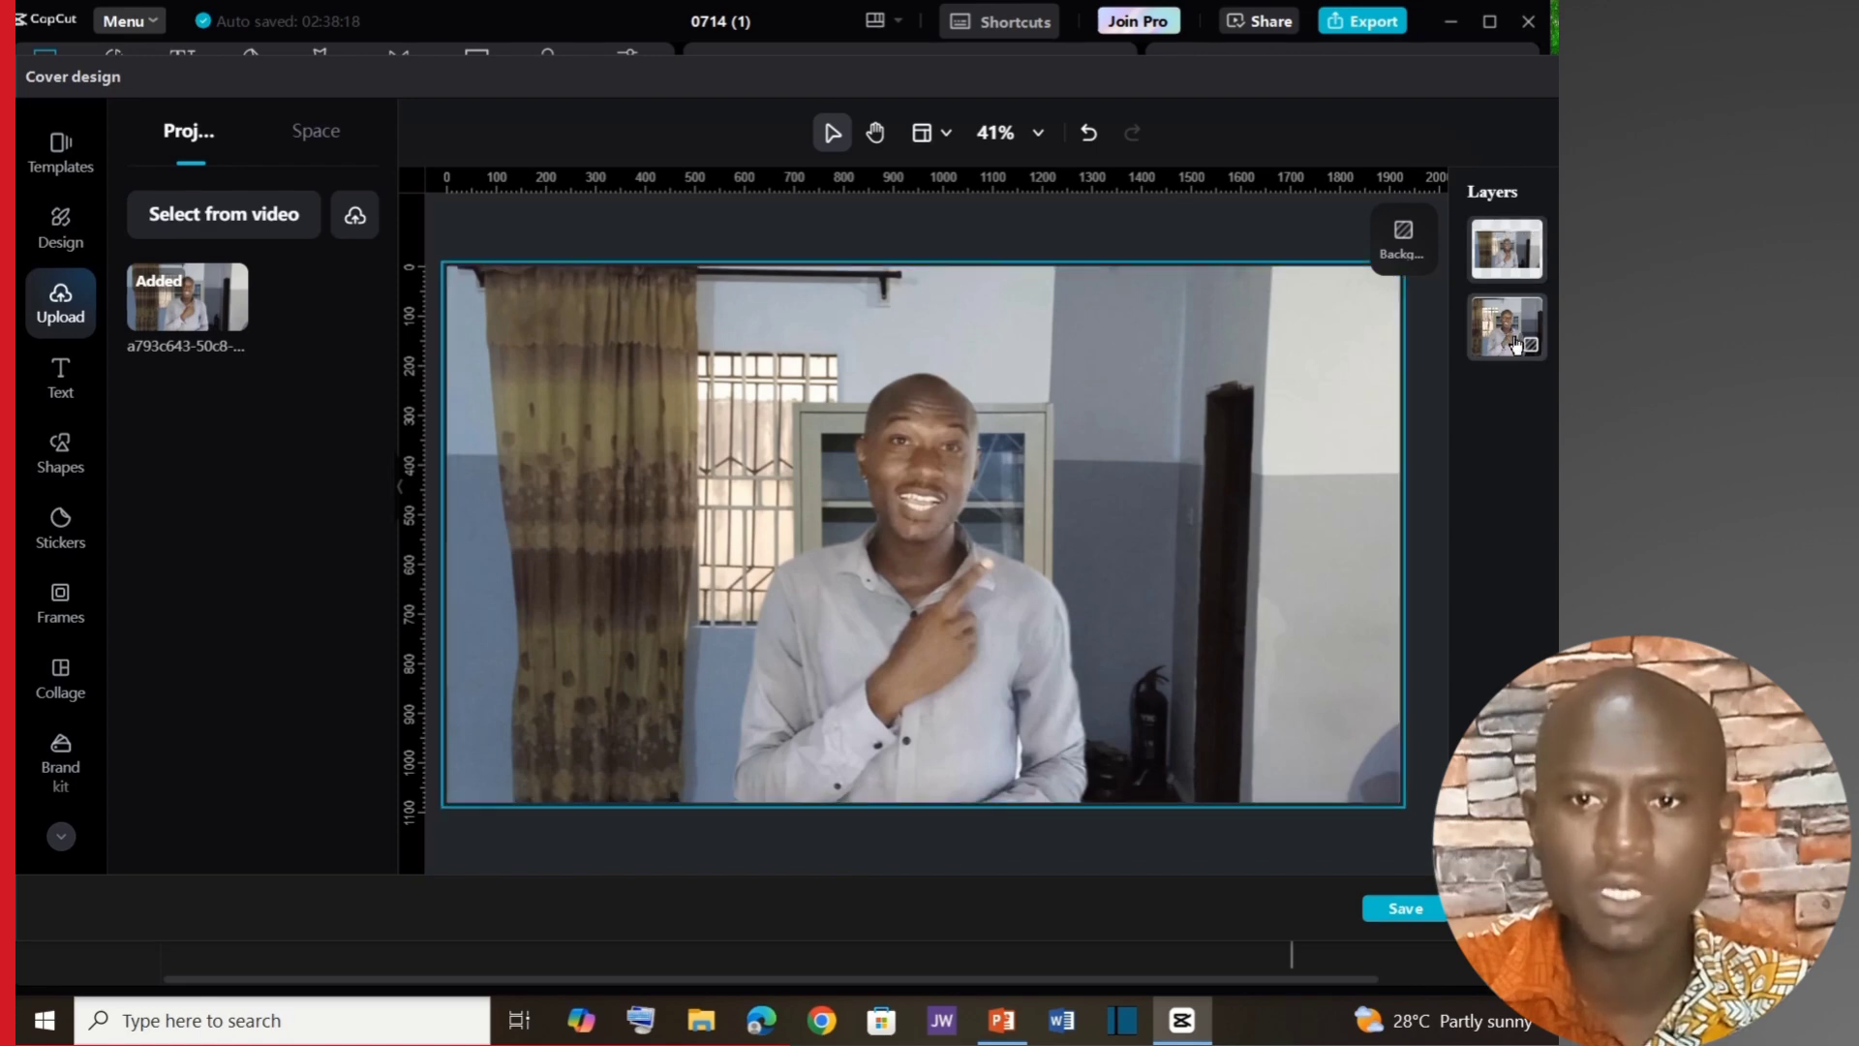
Select the top image layer, then hide the layer panel and show it again.
{"action": "left_click", "coordinate": [1517, 258]}
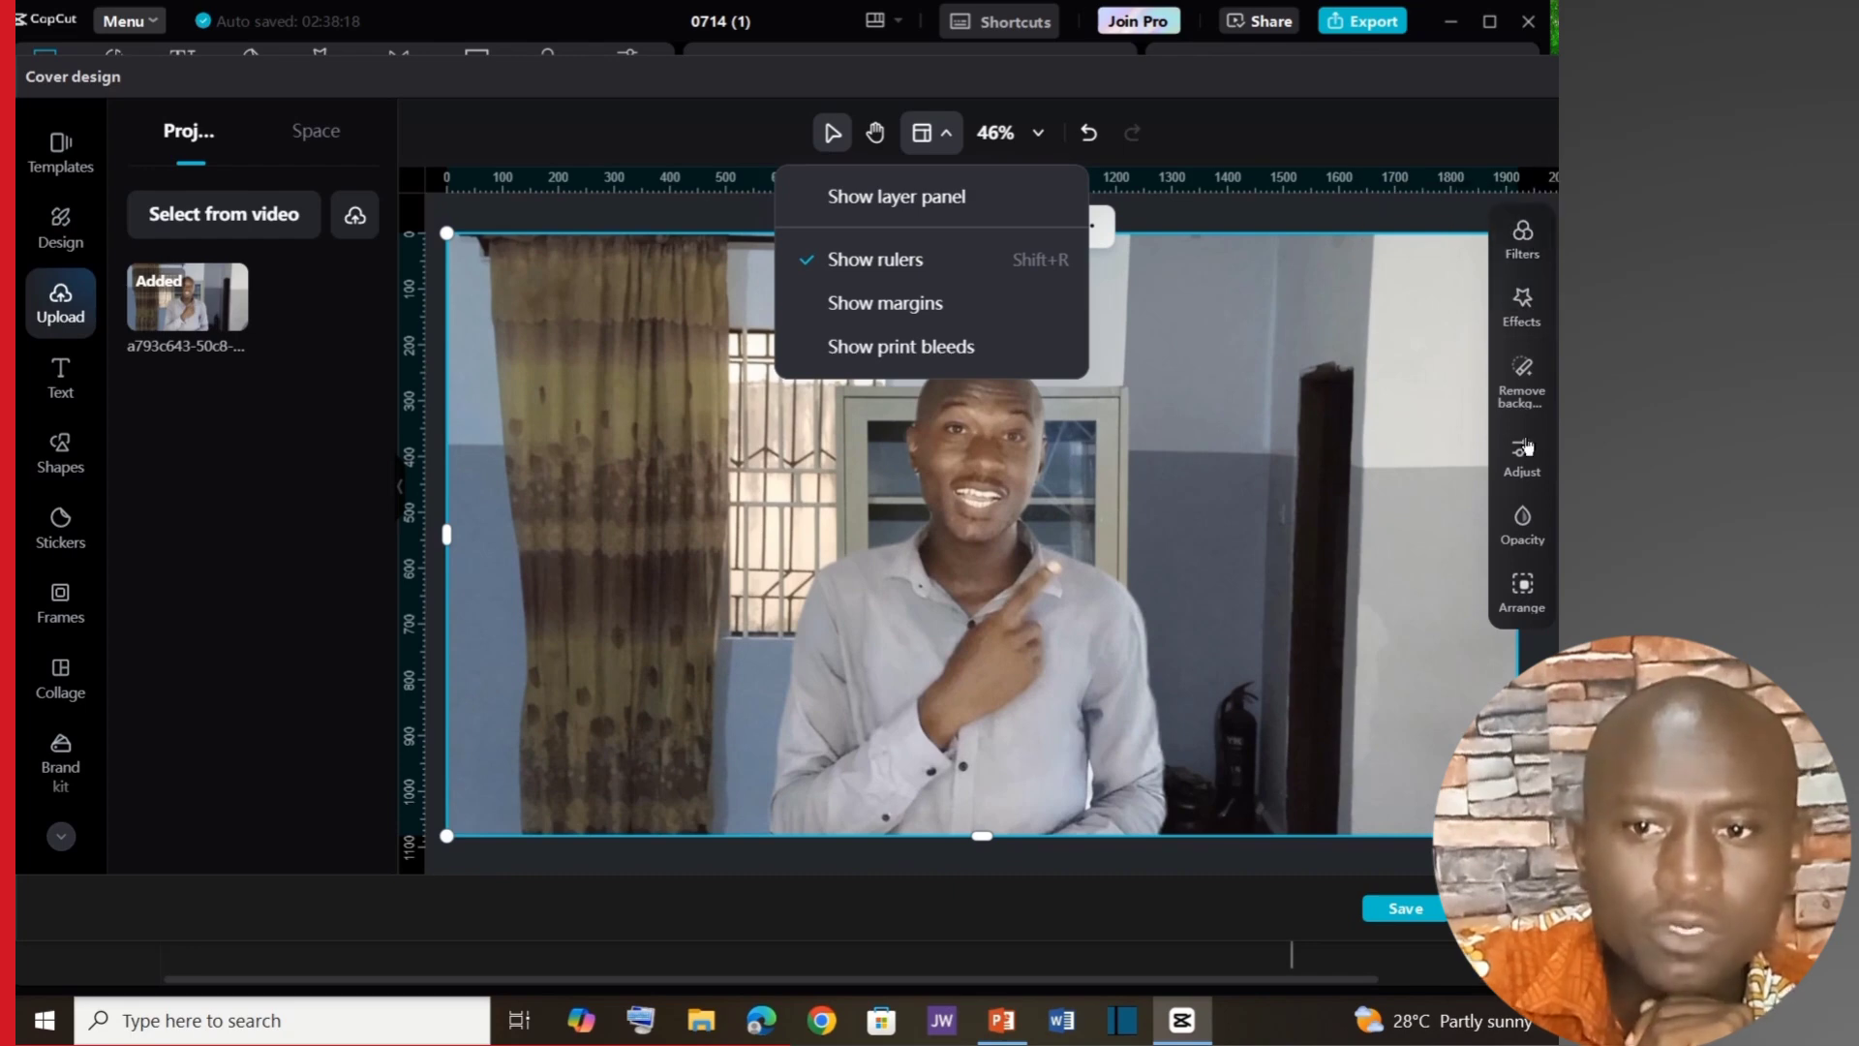
{"action": "left_click", "coordinate": [1290, 109]}
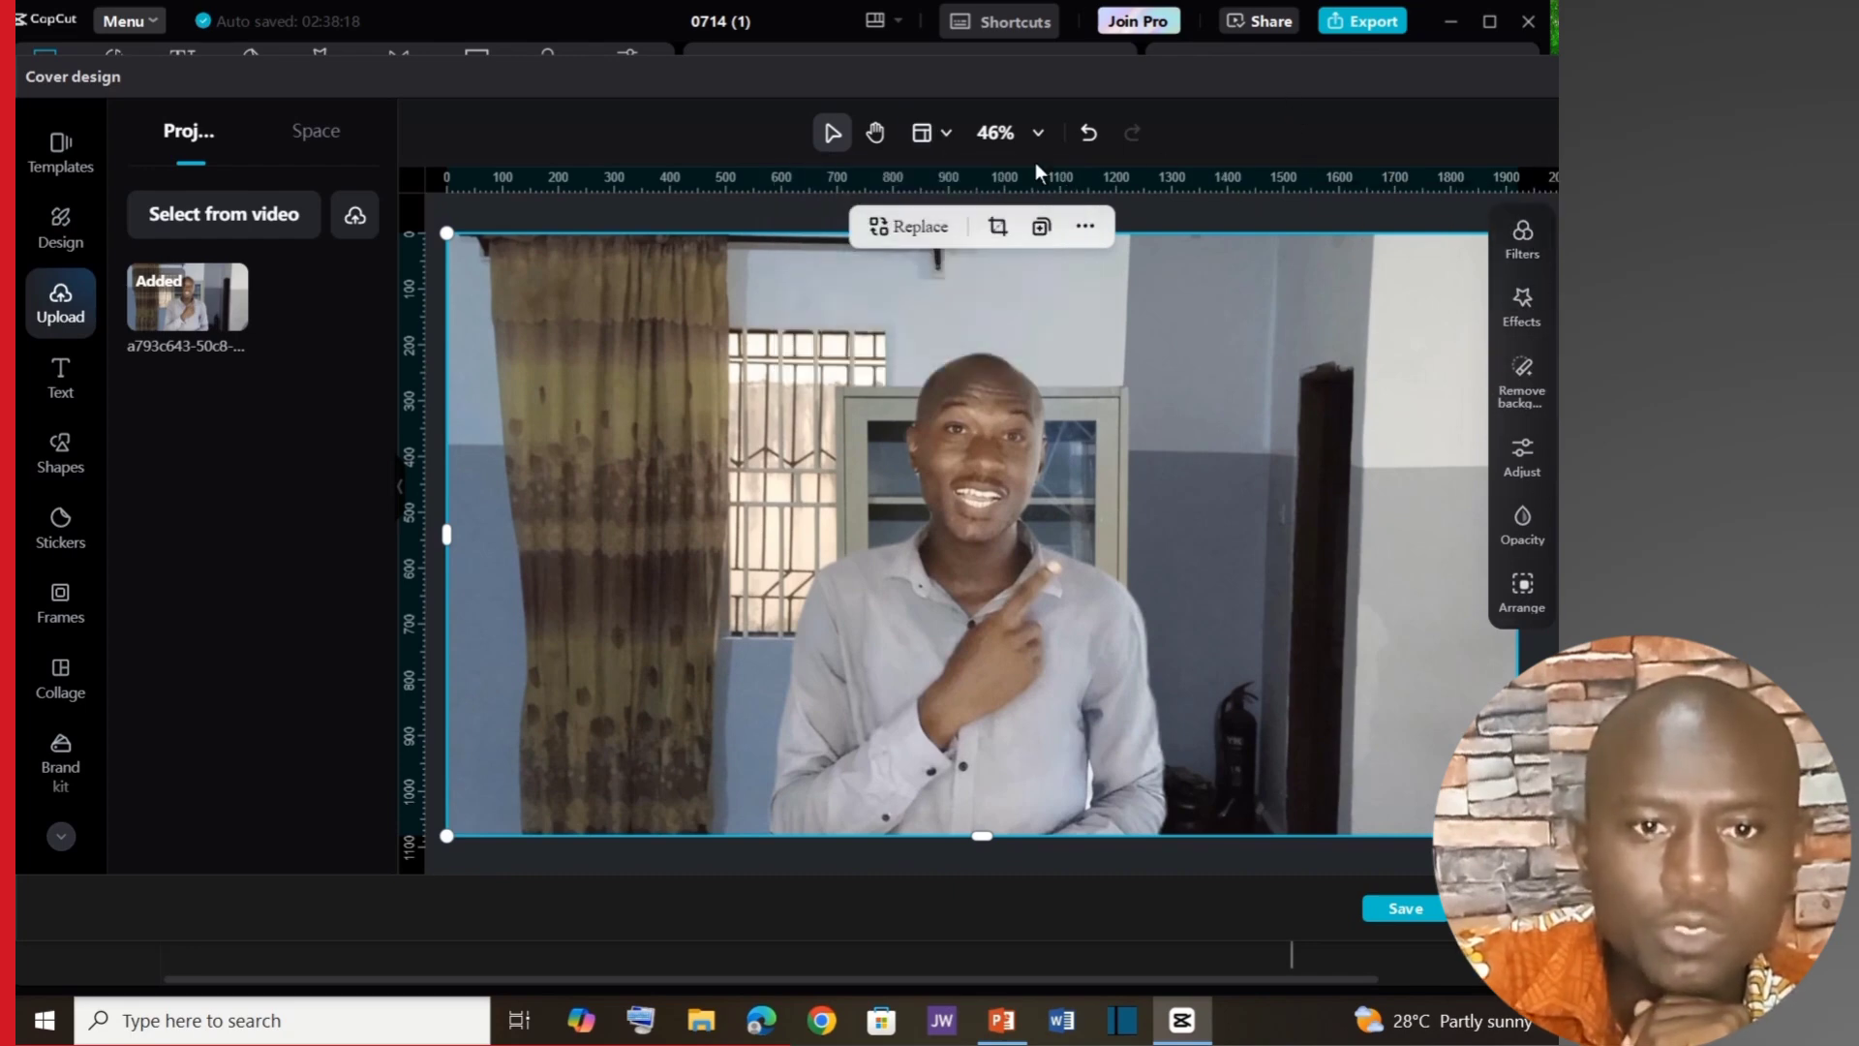
{"action": "left_click", "coordinate": [949, 138]}
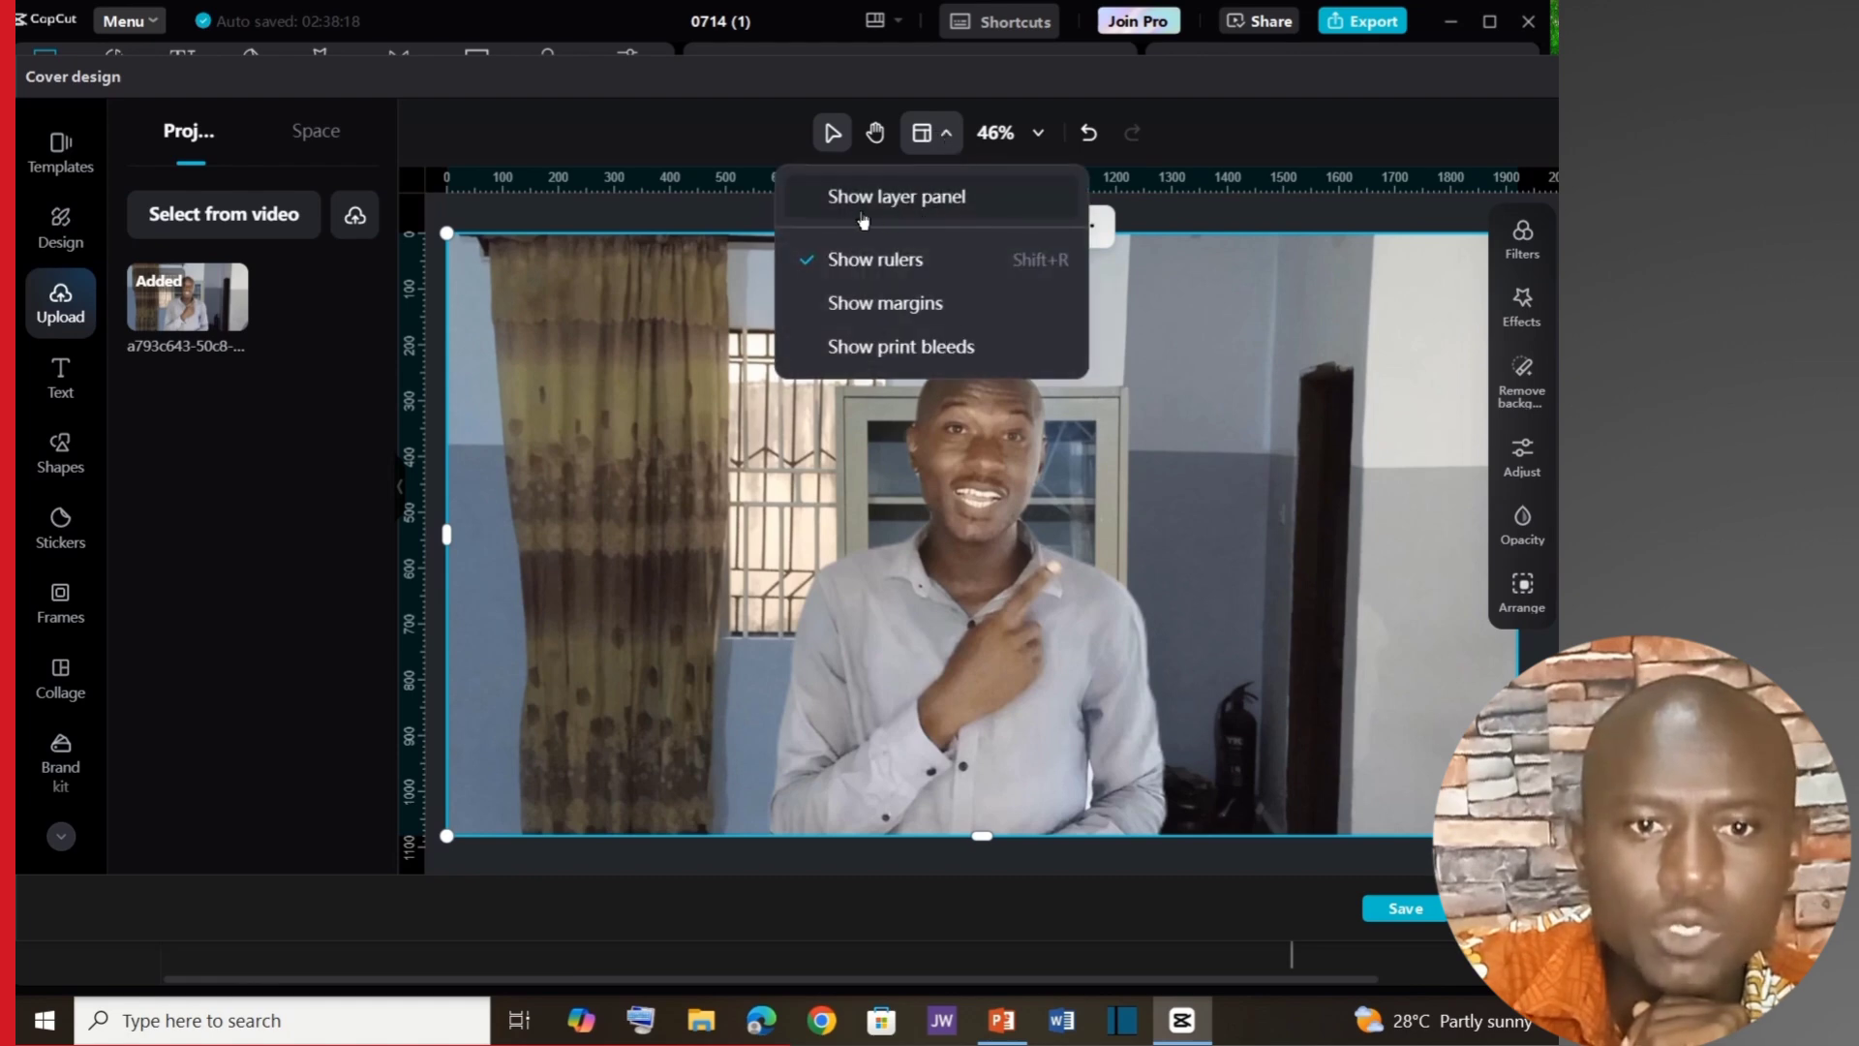
{"action": "left_click", "coordinate": [913, 206]}
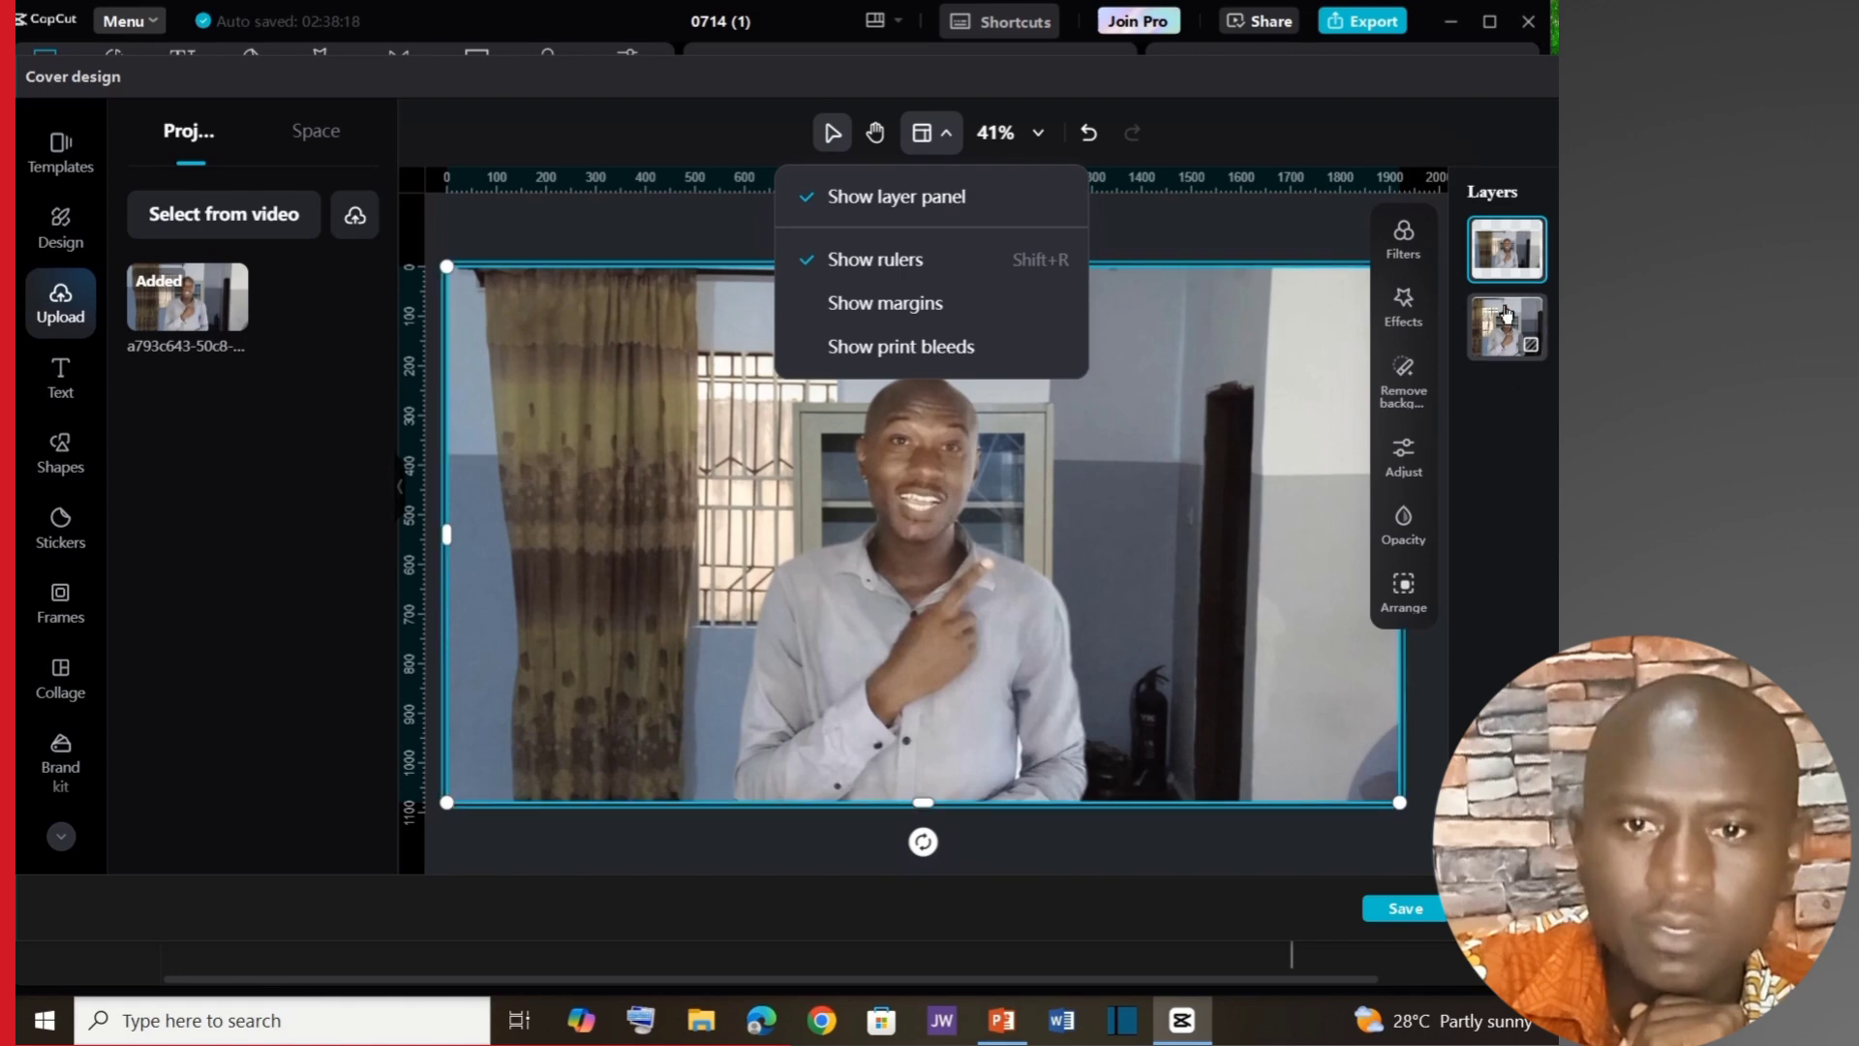
{"action": "left_click", "coordinate": [1464, 124]}
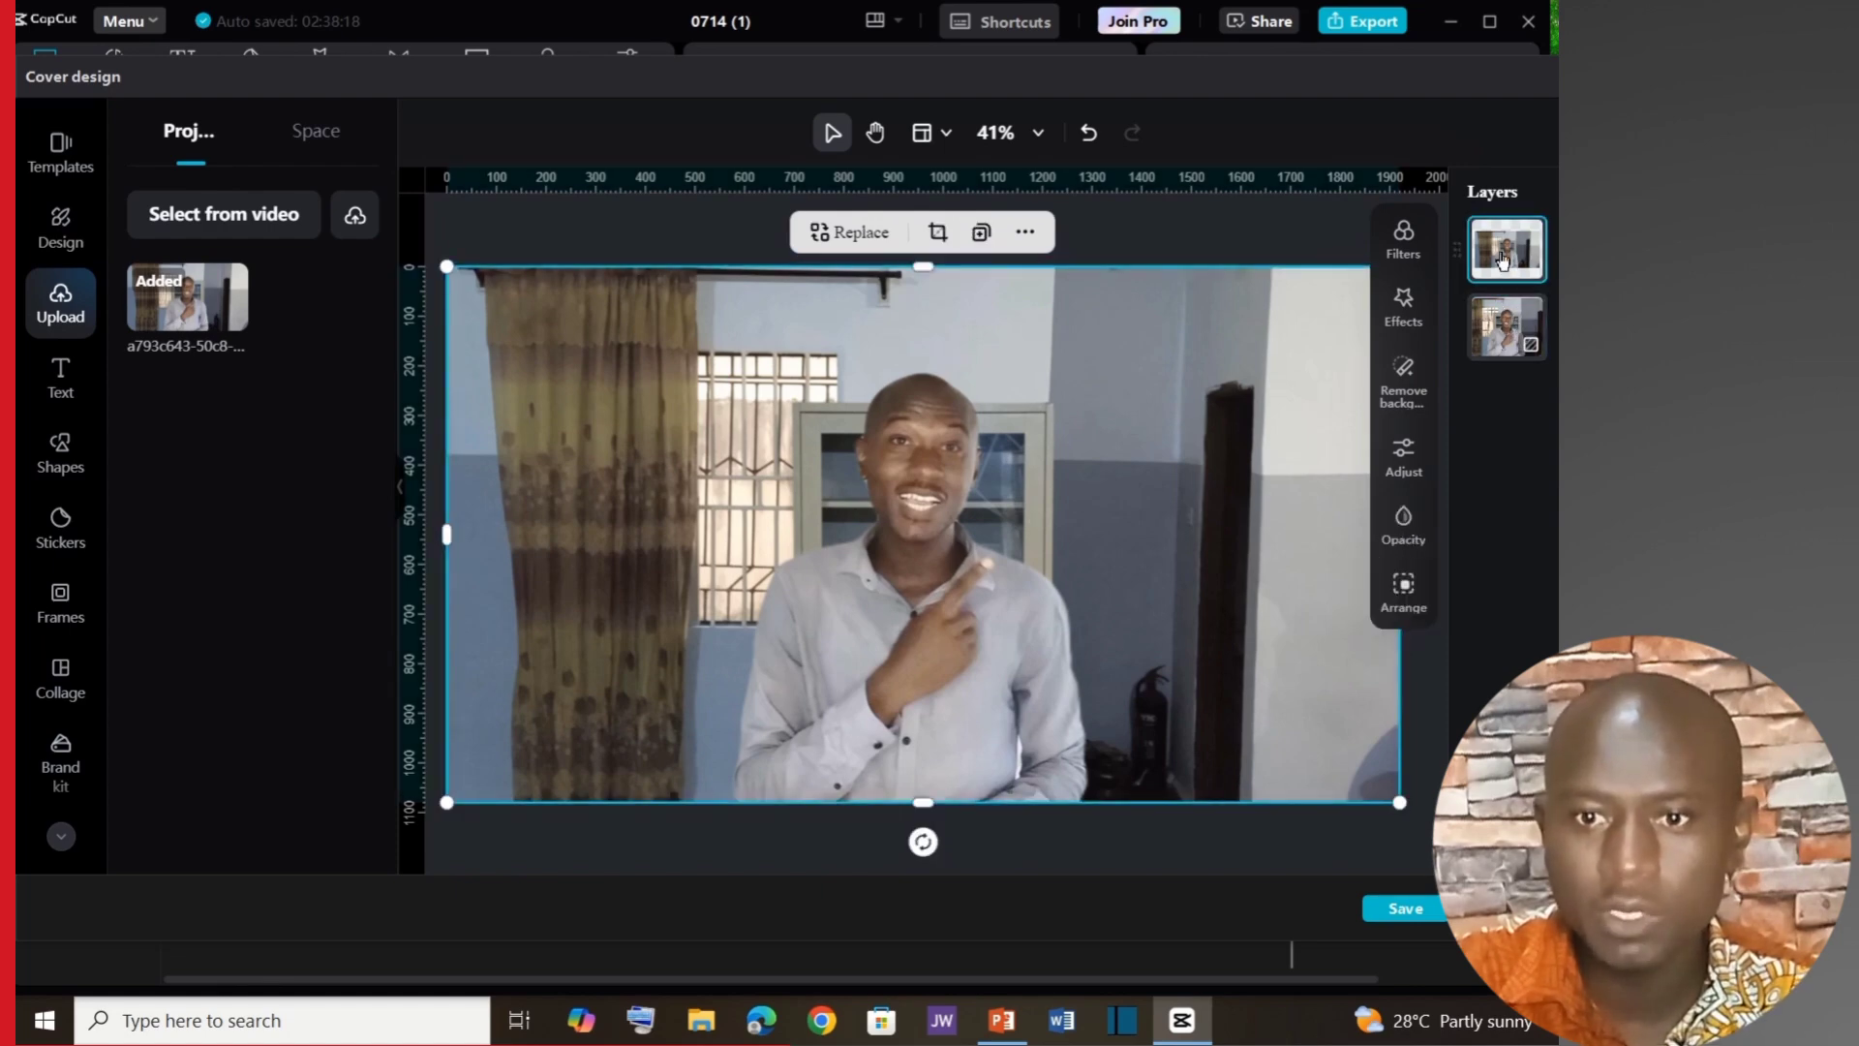
Remove the background of the top image layer with auto removal.
{"action": "left_click", "coordinate": [1501, 327]}
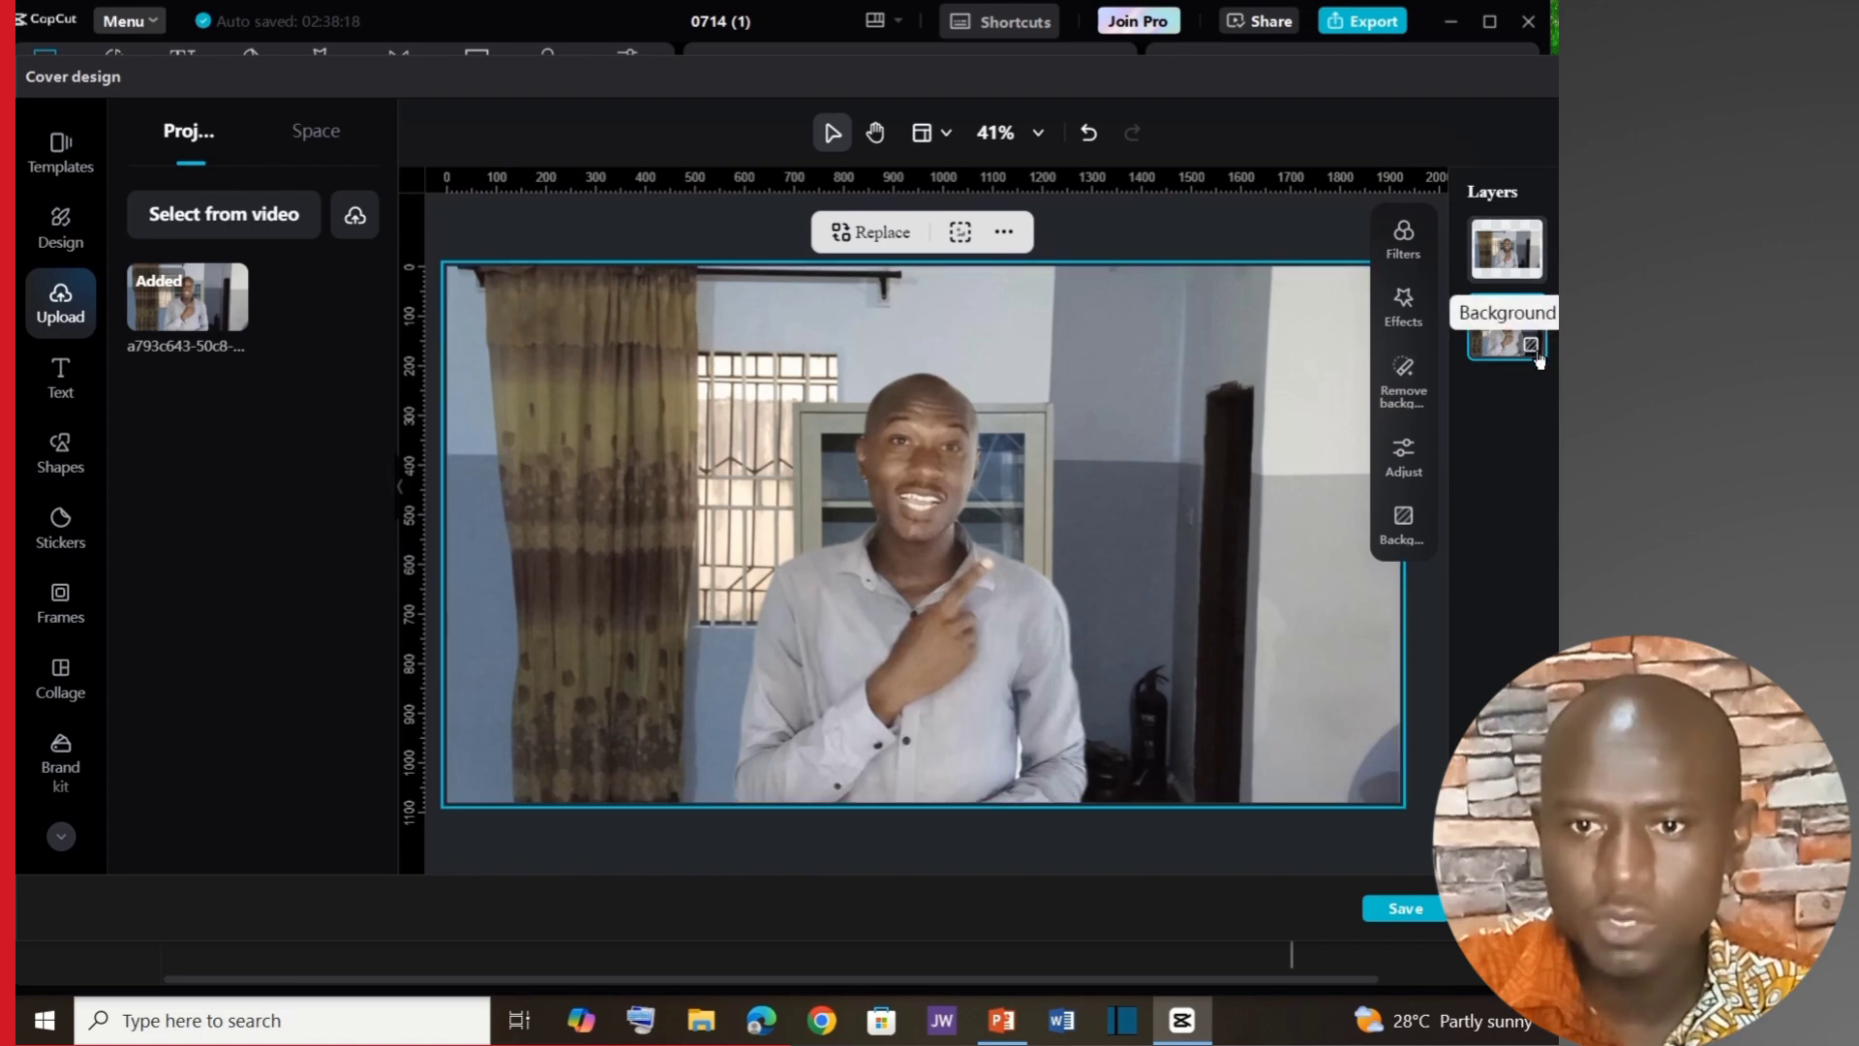
{"action": "left_click", "coordinate": [1506, 265]}
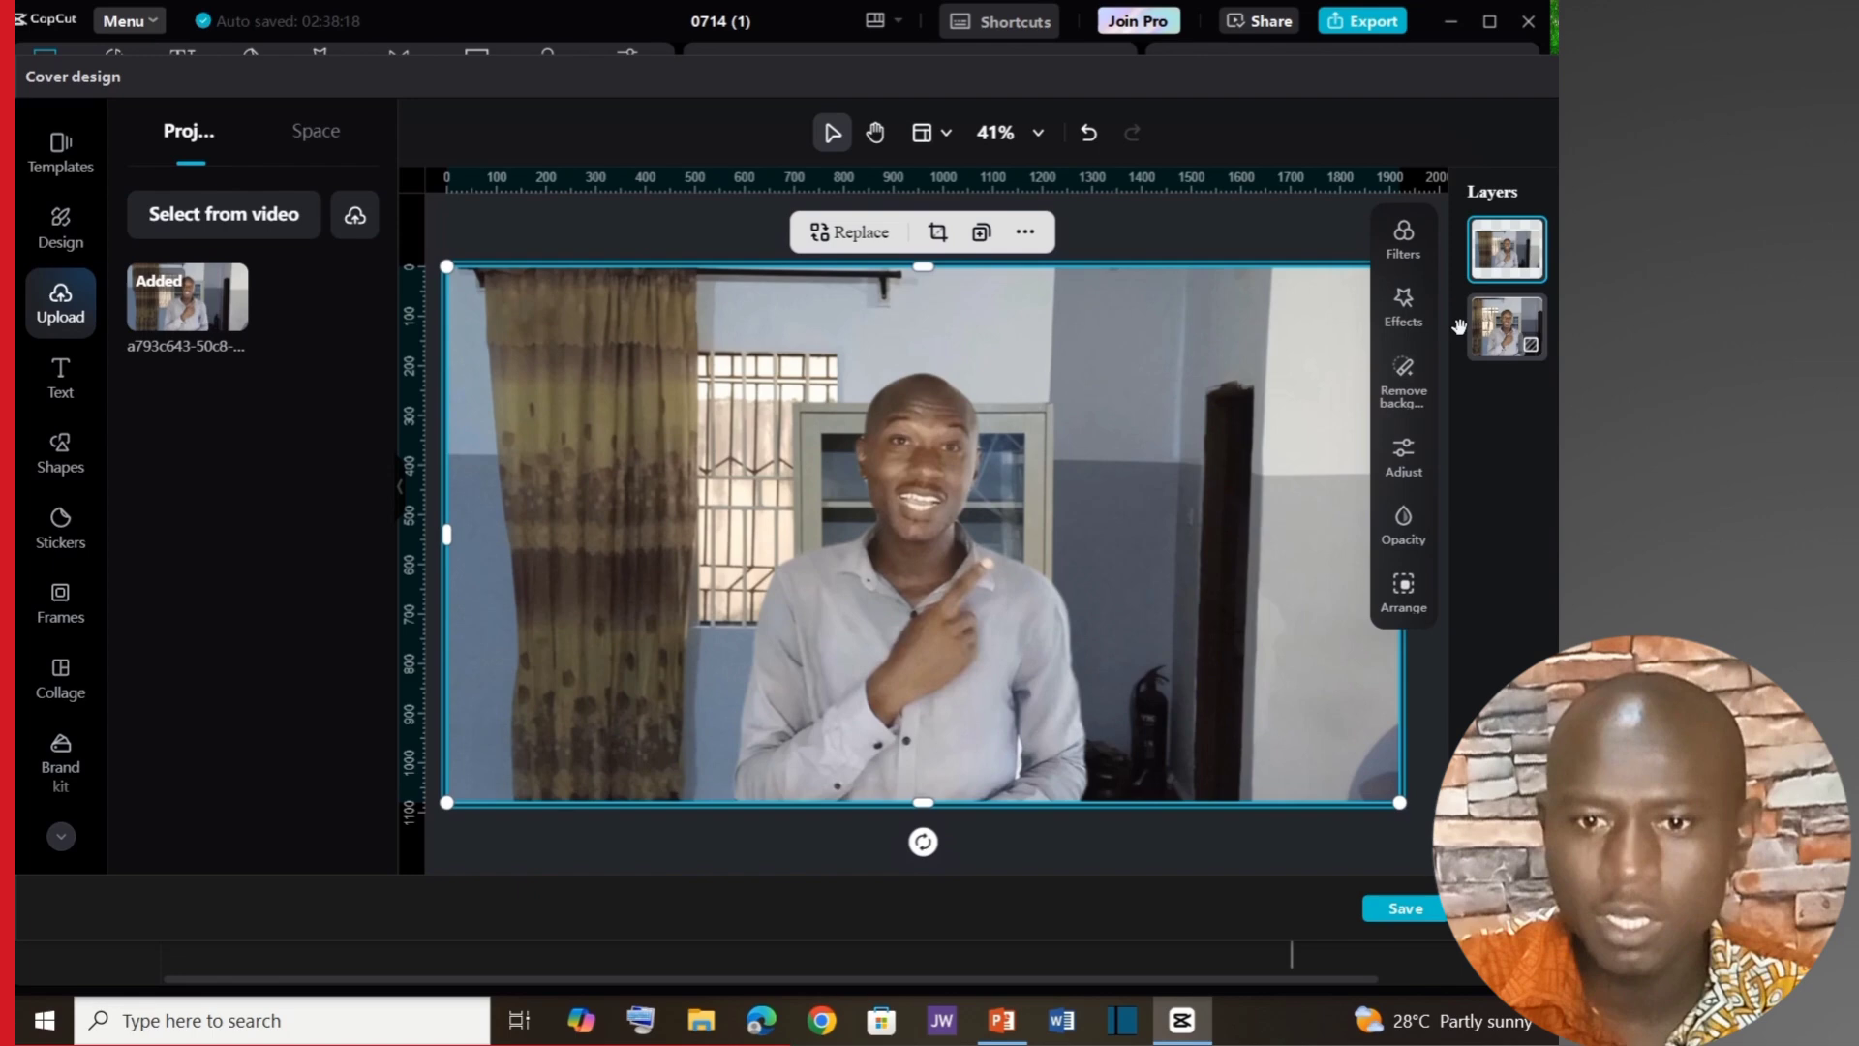
{"action": "left_click", "coordinate": [1405, 382]}
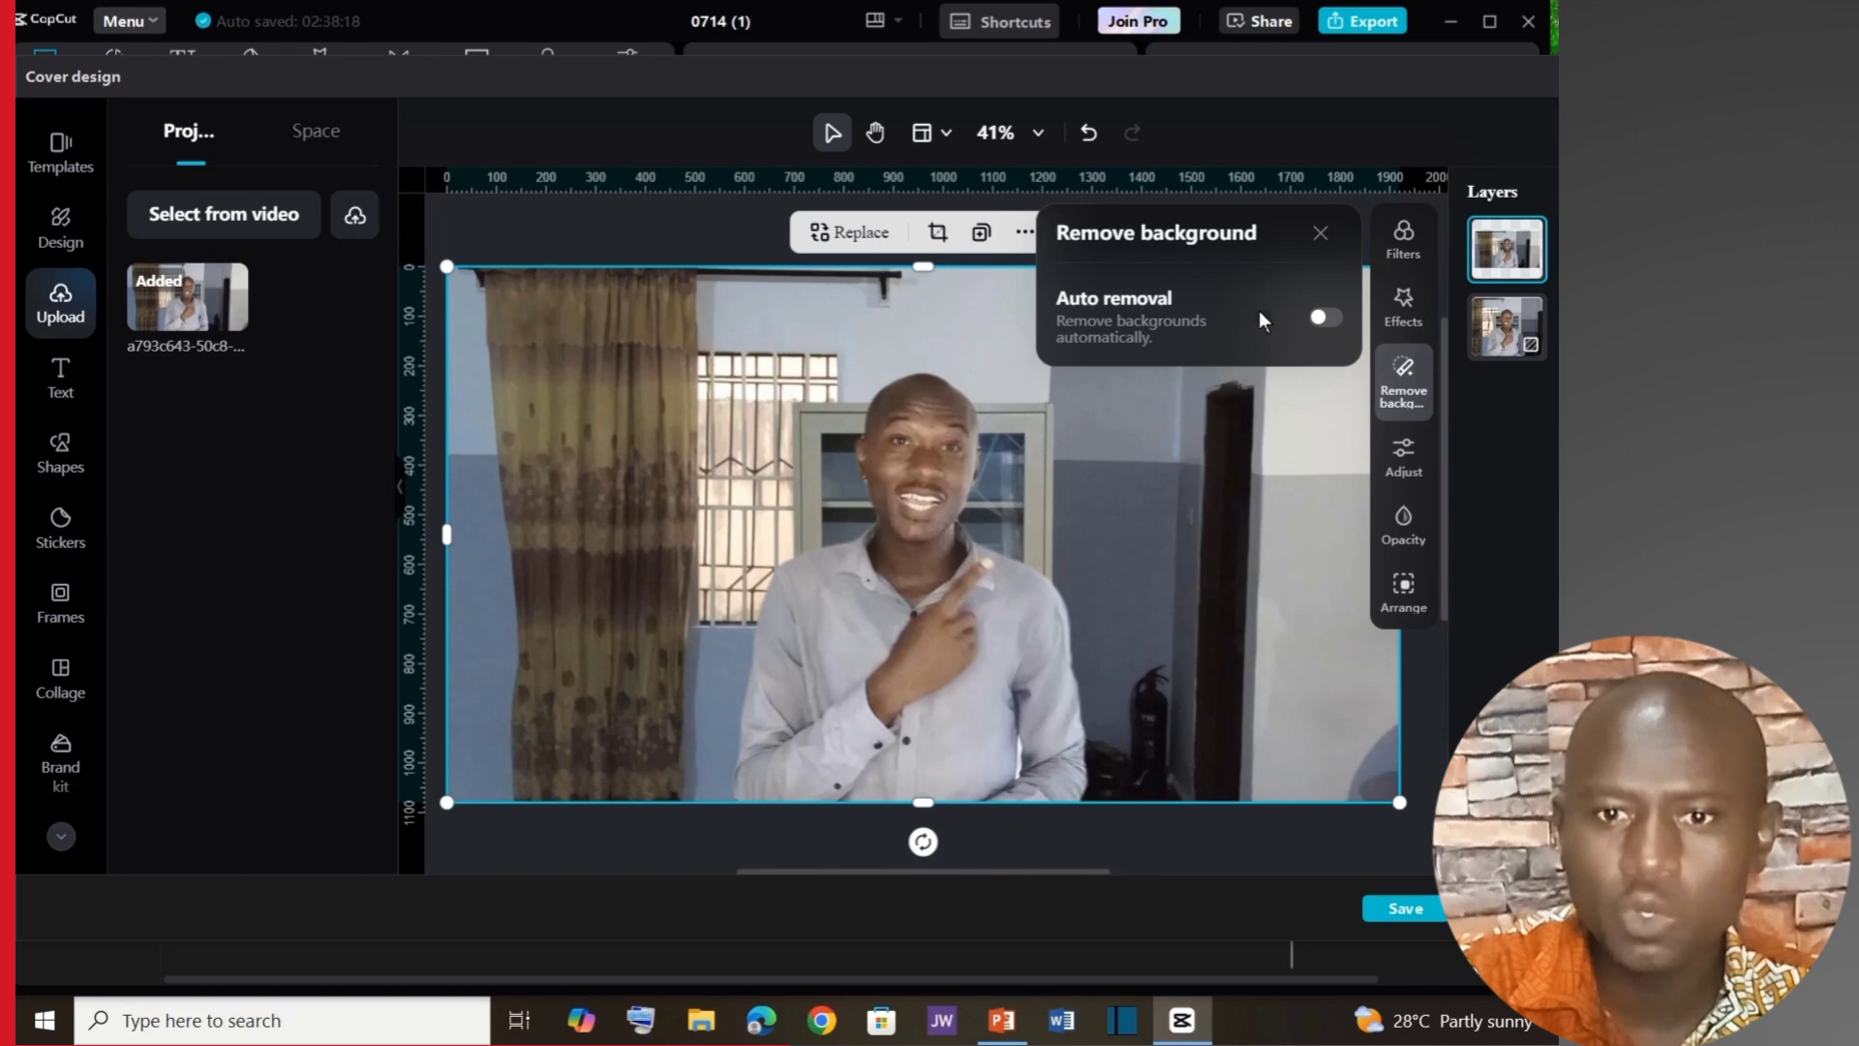
{"action": "left_click", "coordinate": [1323, 319]}
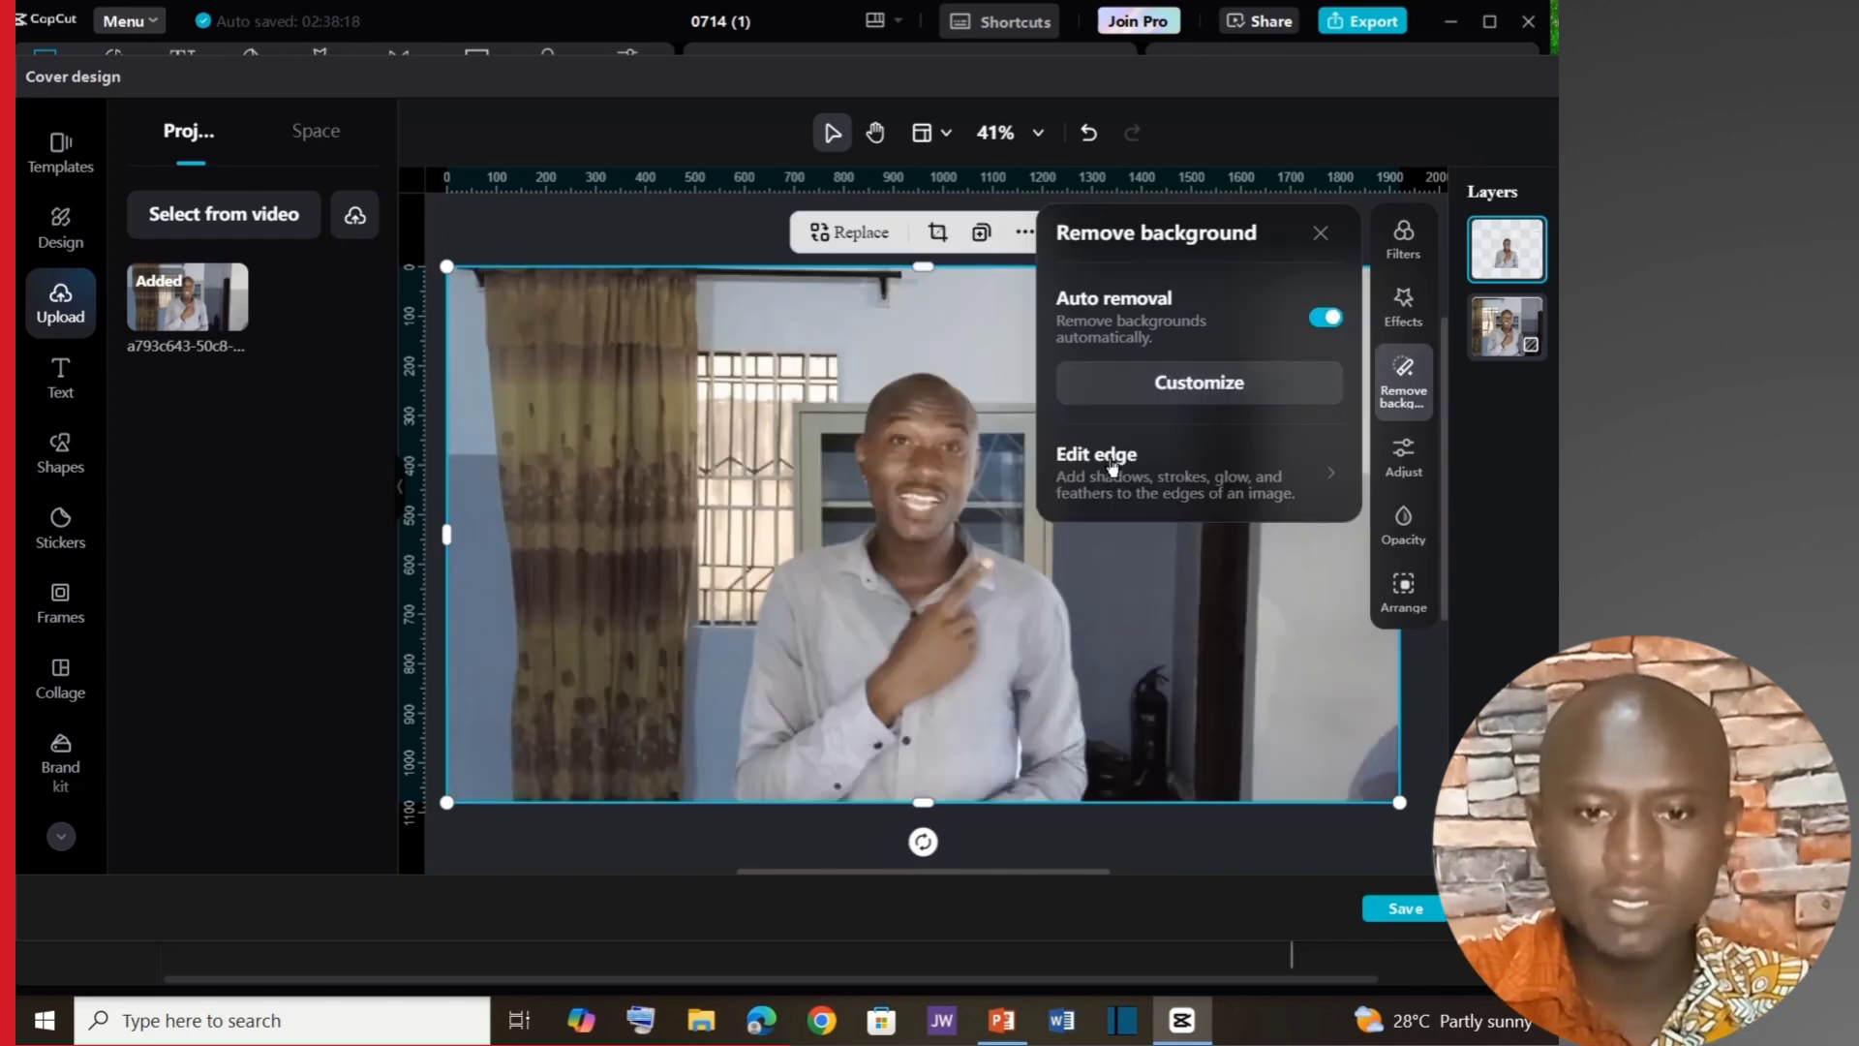
Try a black shadow of size 200 and an enlarged white glow around the cutout's edge, removing each one.
{"action": "left_click", "coordinate": [1113, 470]}
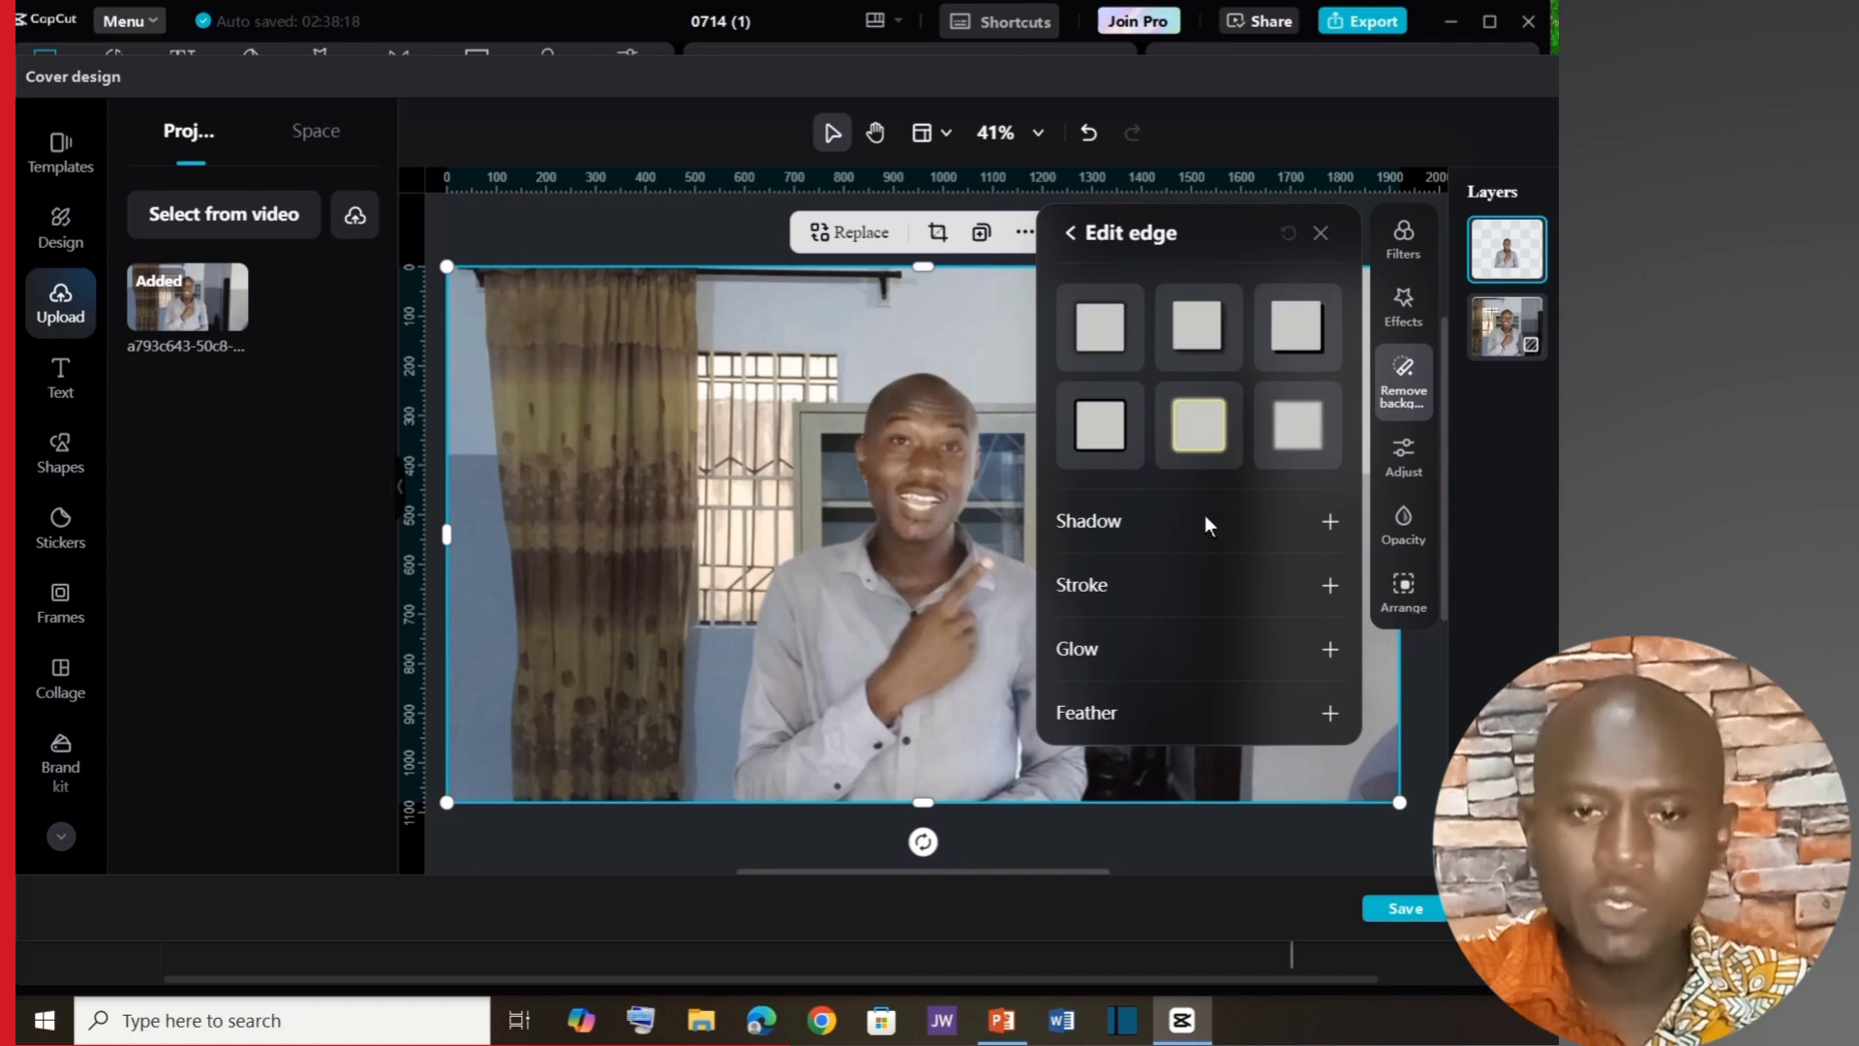
{"action": "left_click", "coordinate": [1330, 521]}
{"action": "left_click", "coordinate": [1284, 566]}
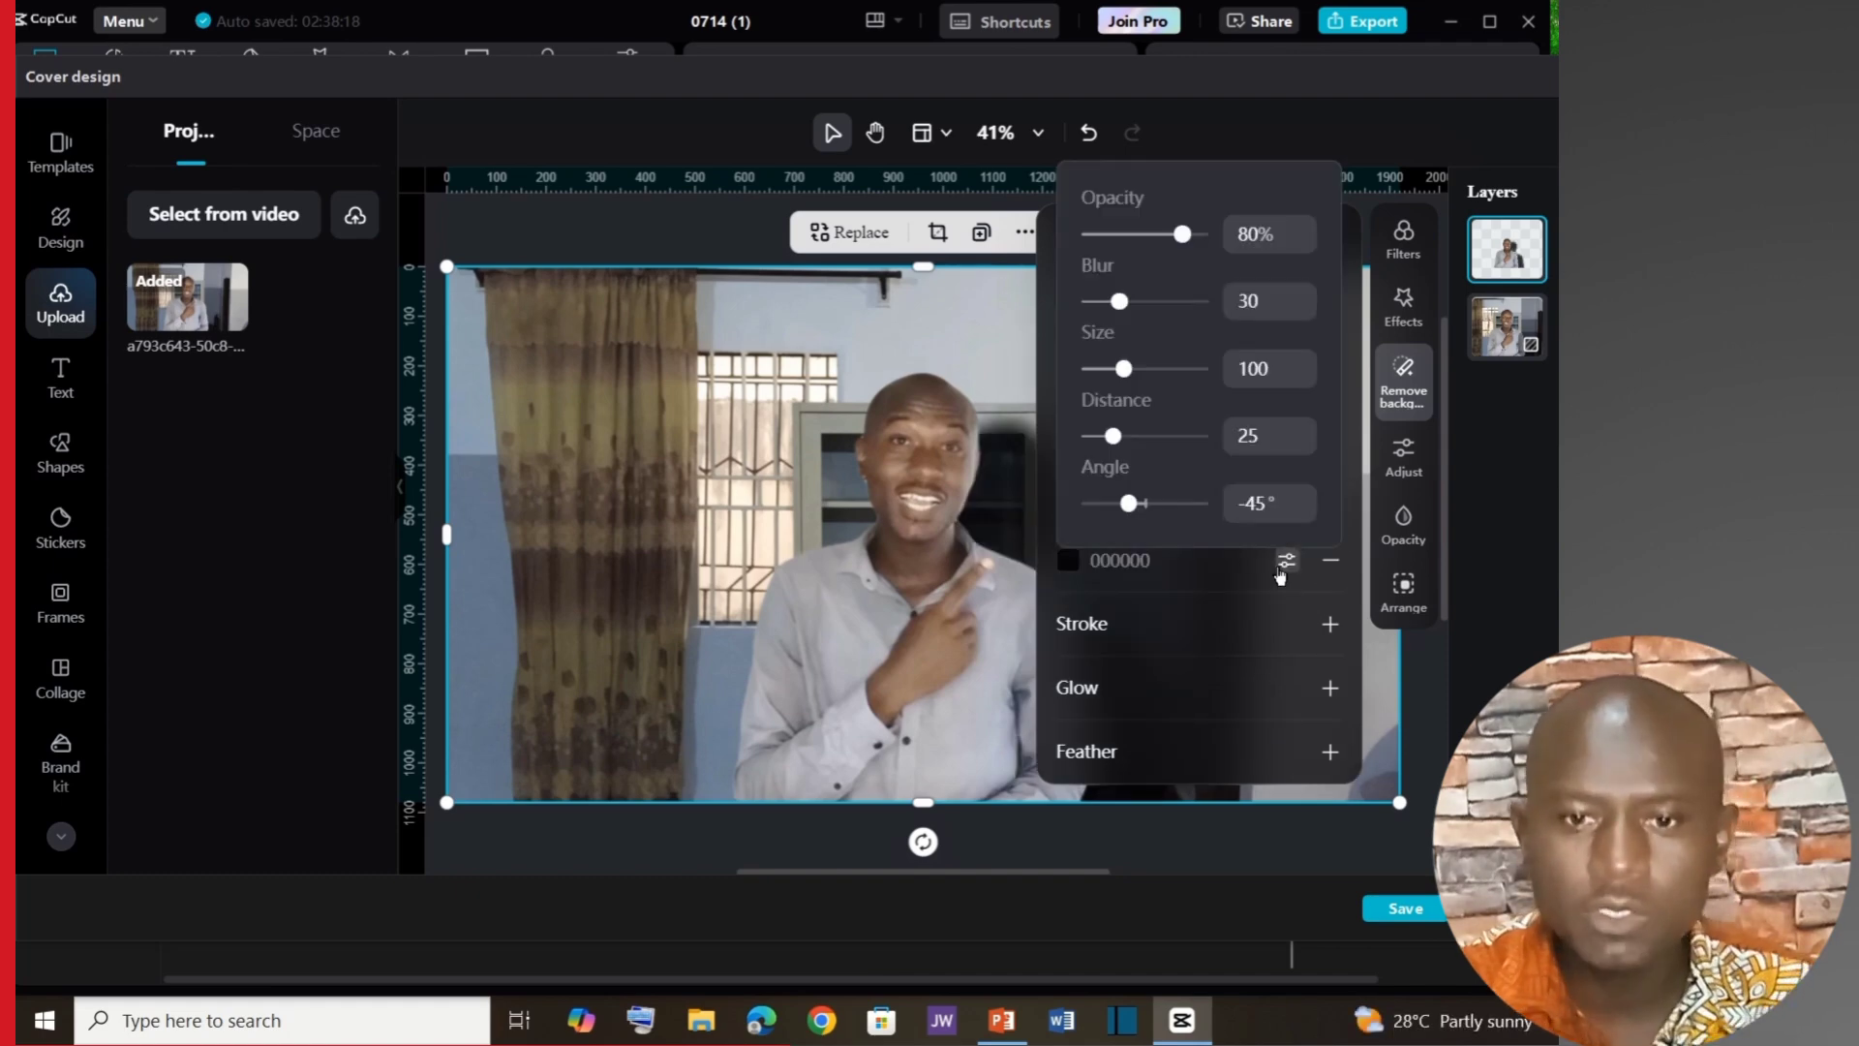
{"action": "left_click_drag", "start_coordinate": [1123, 368], "coordinate": [1209, 377]}
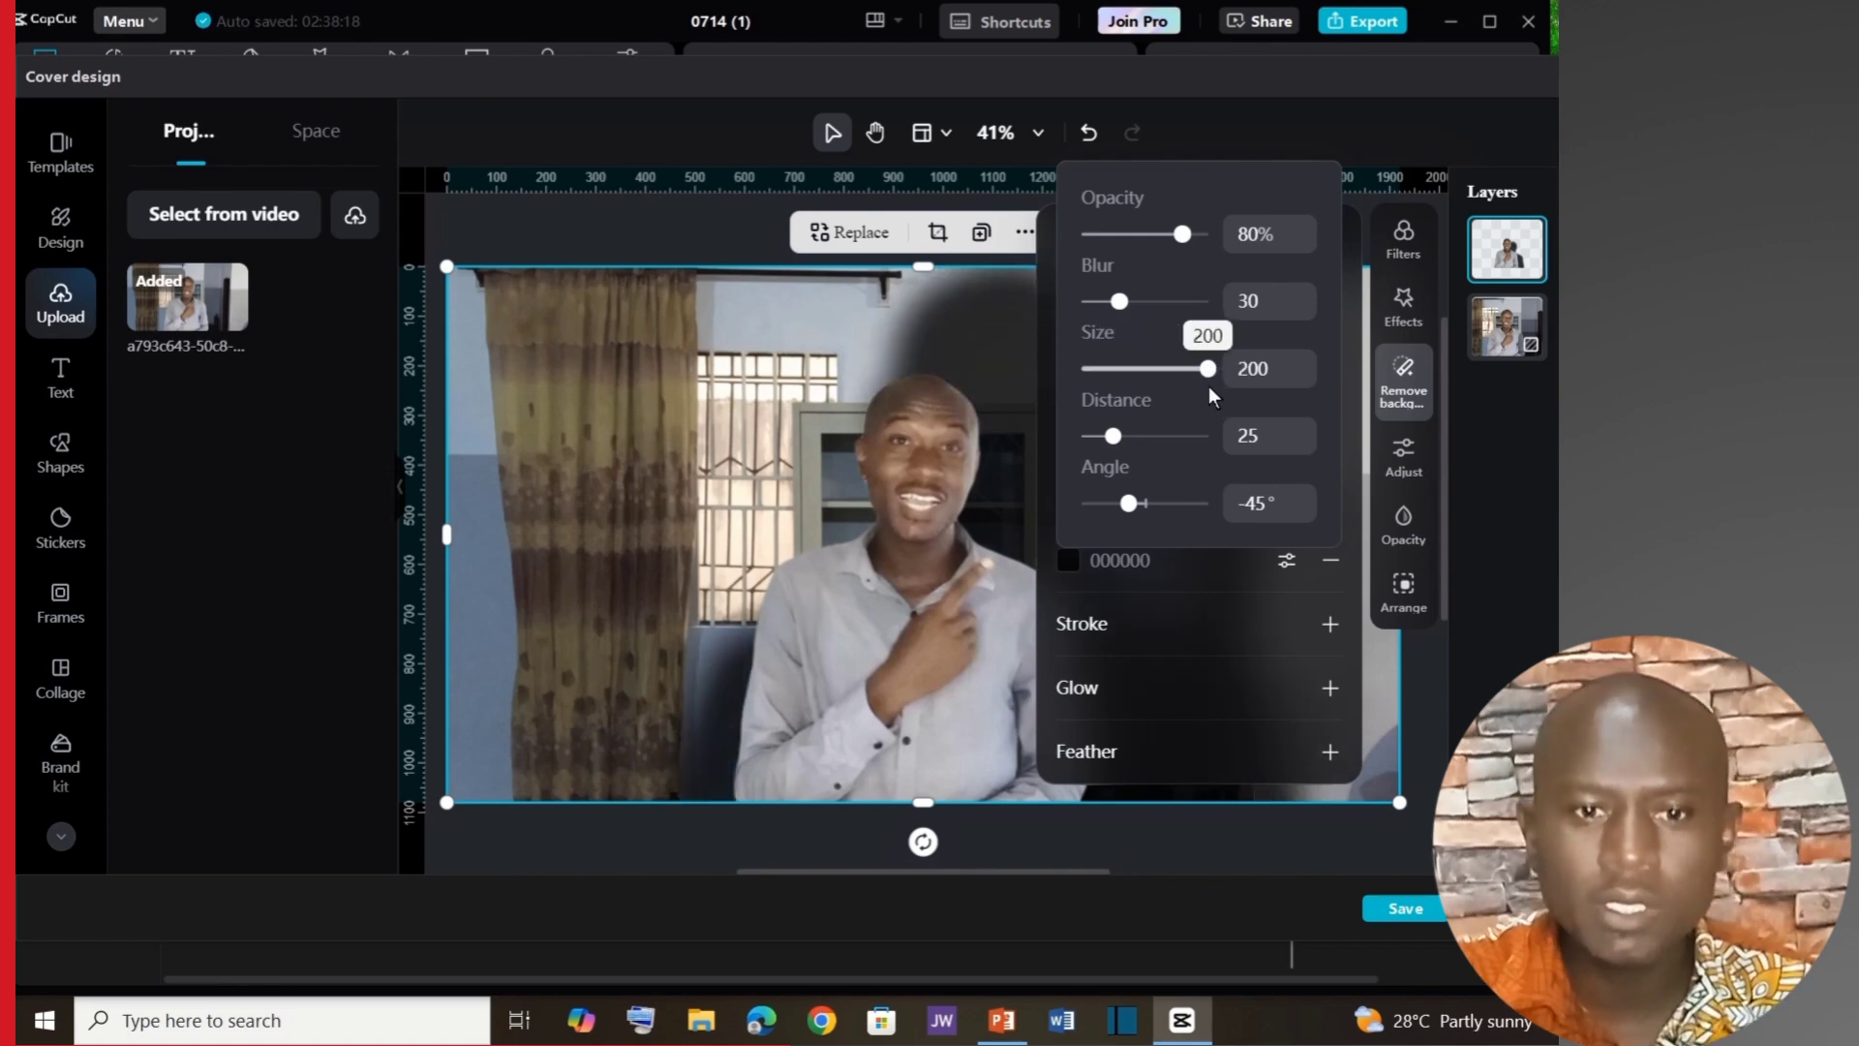
{"action": "left_click", "coordinate": [1330, 560]}
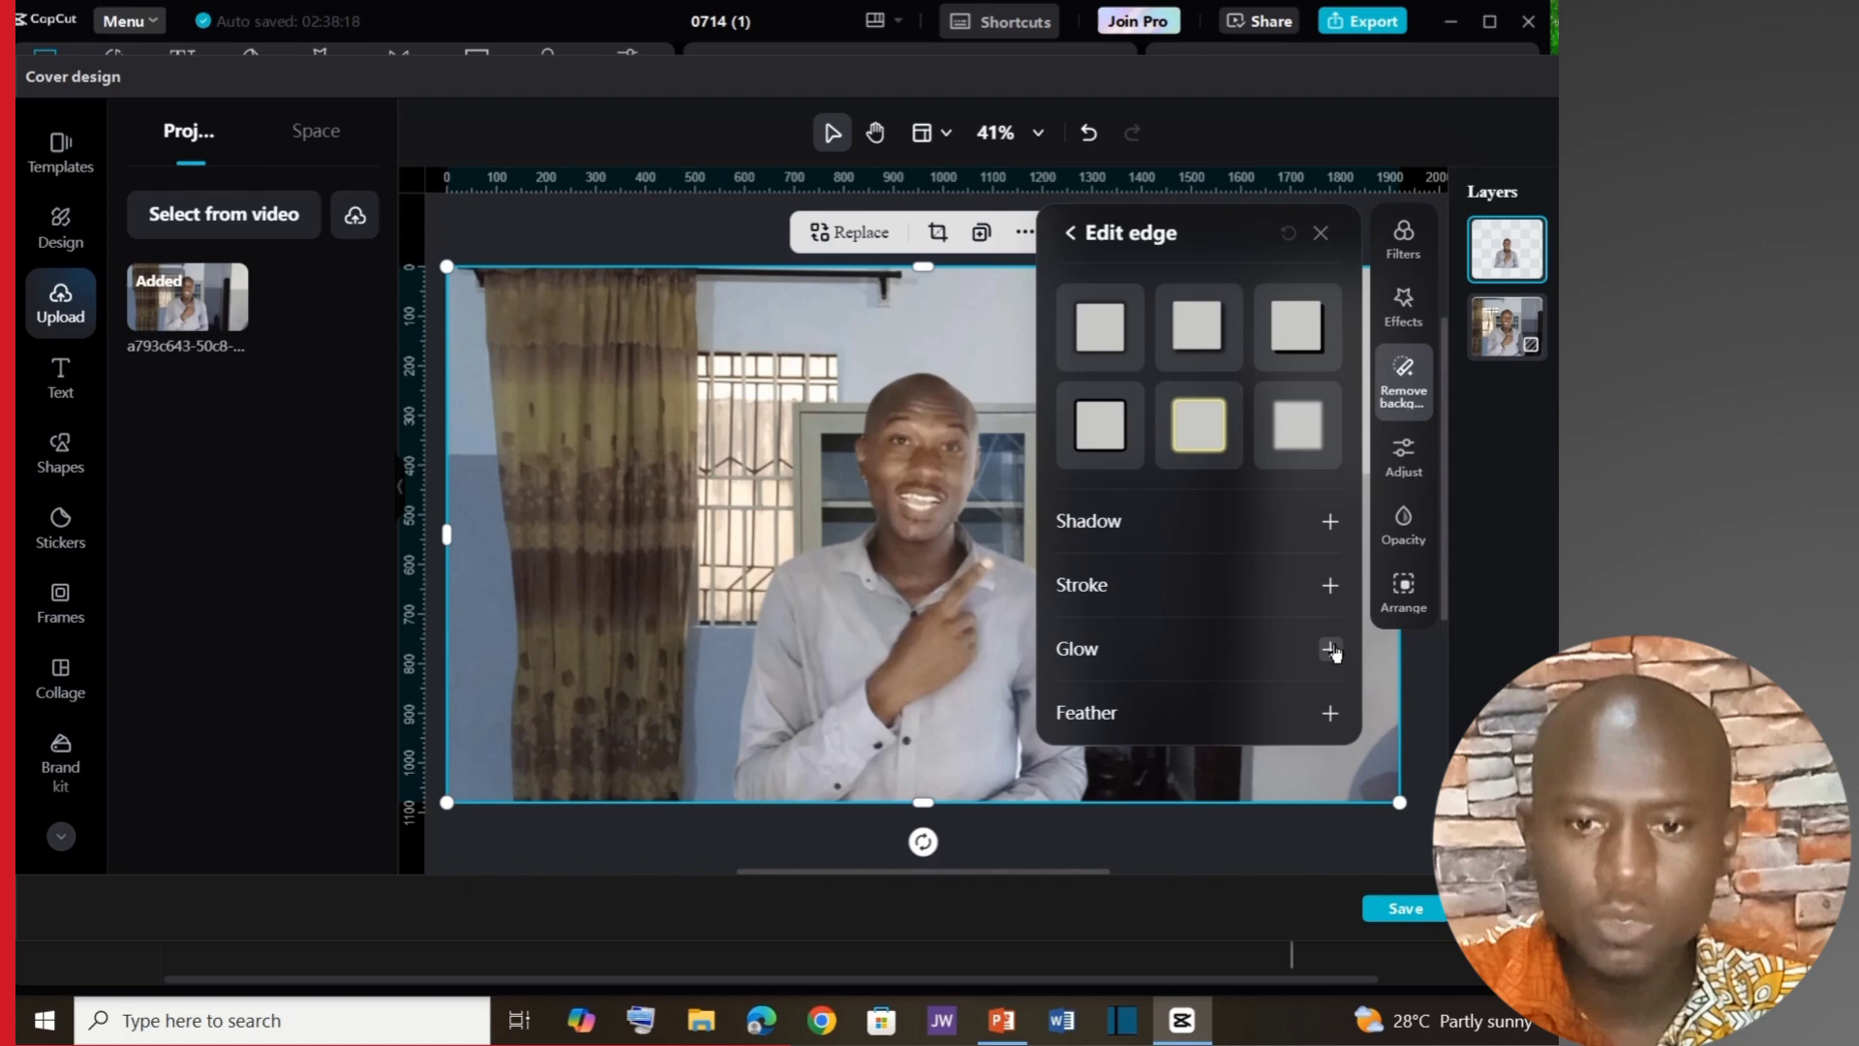
{"action": "left_click", "coordinate": [1276, 681]}
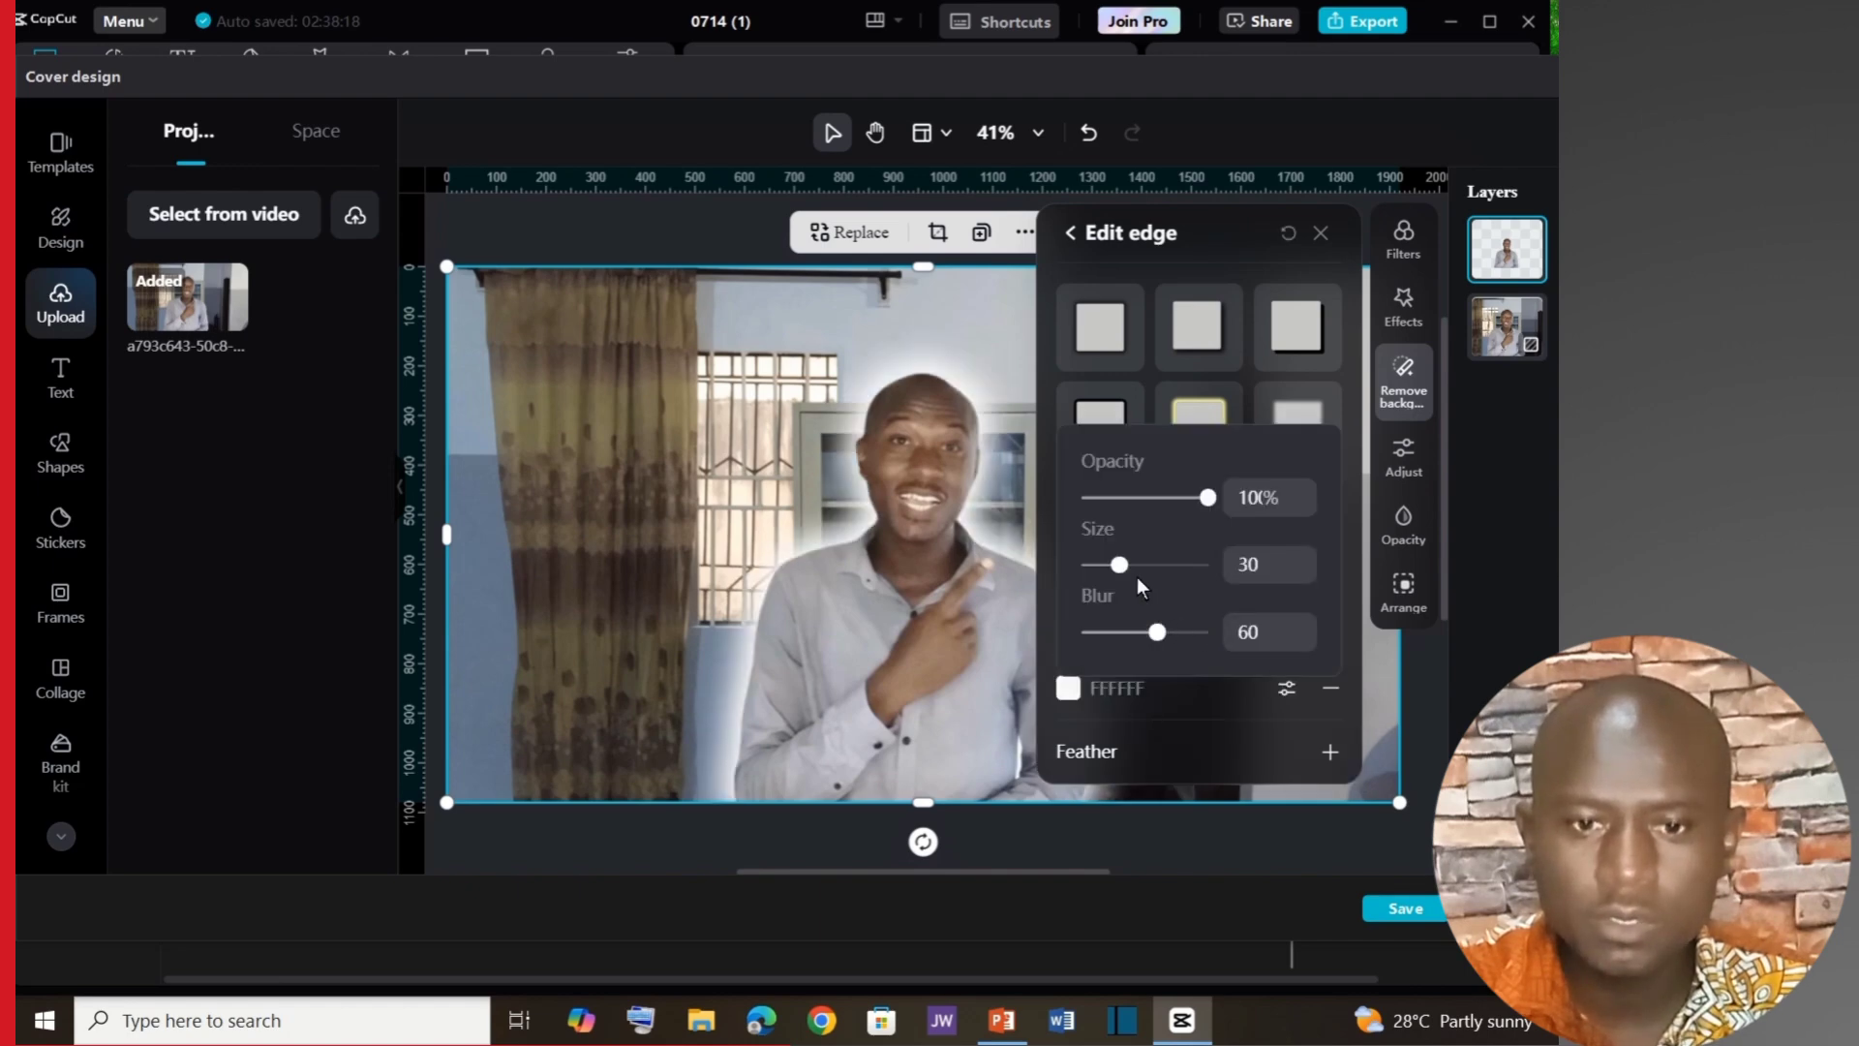
{"action": "left_click_drag", "start_coordinate": [1123, 564], "coordinate": [1195, 571]}
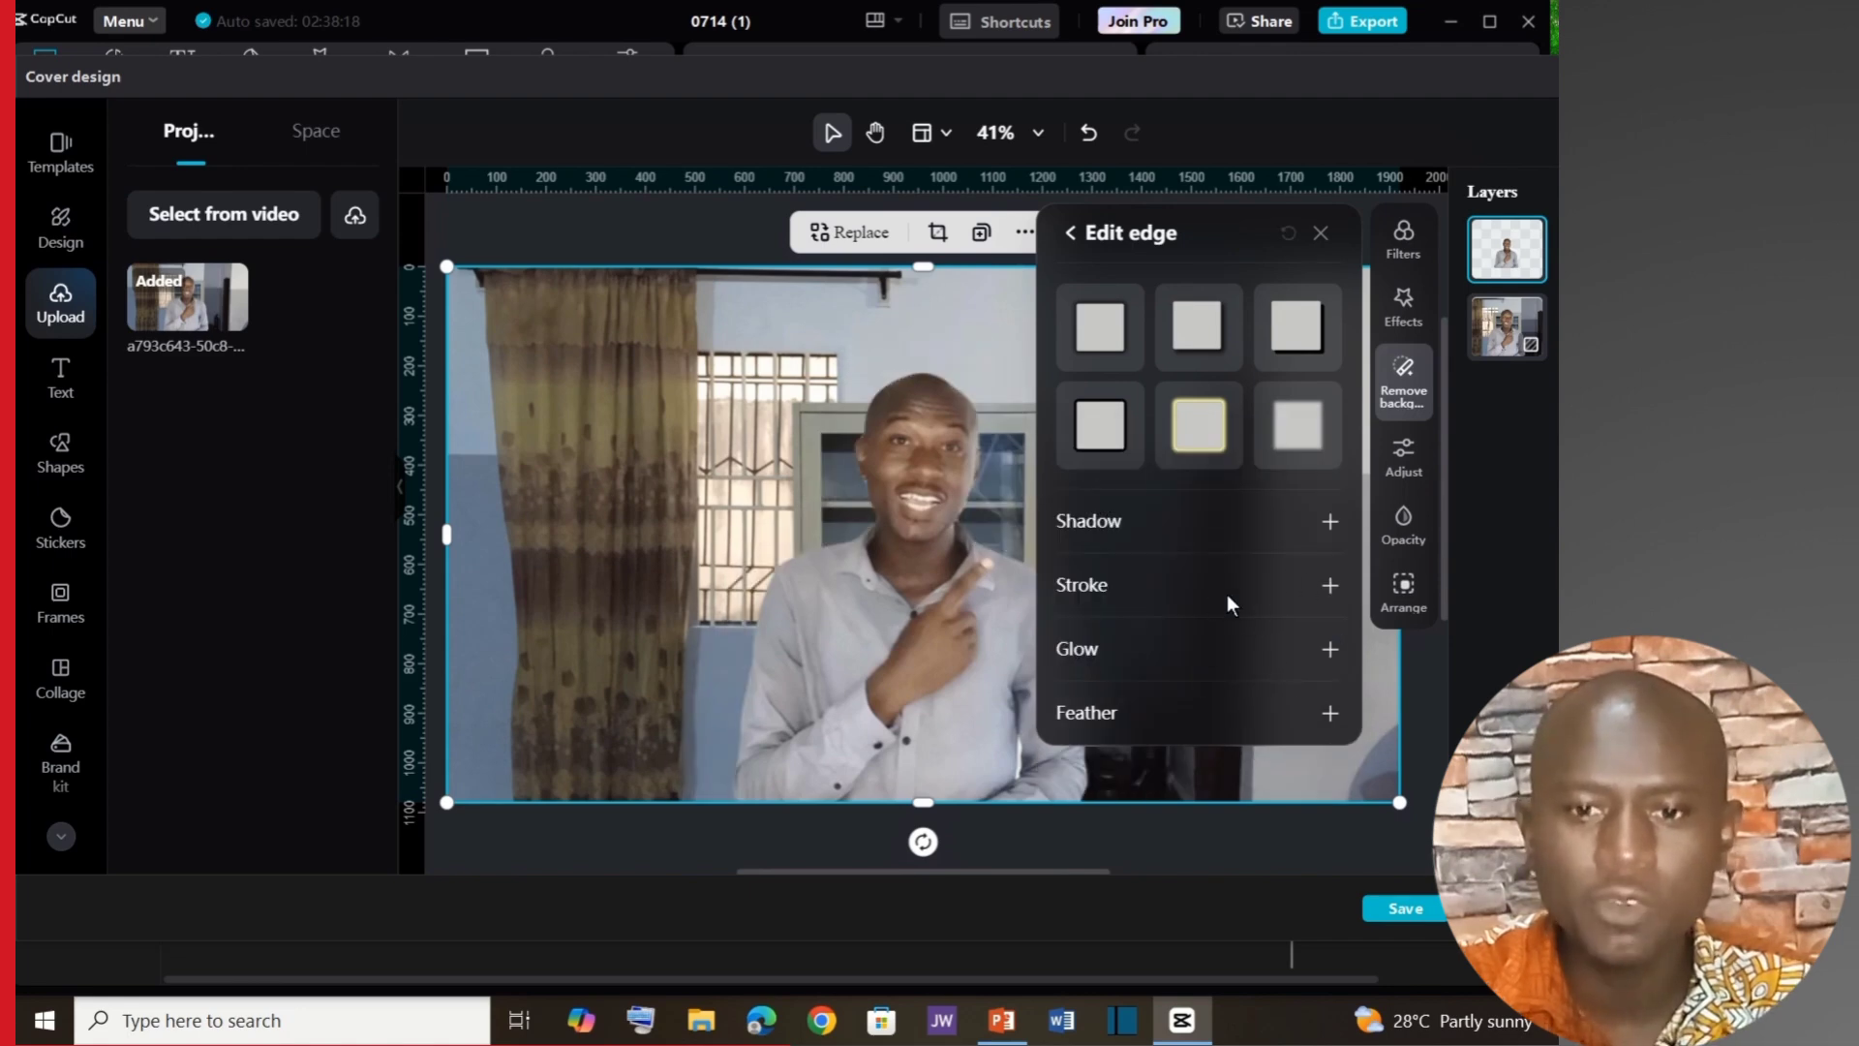
Add a white stroke around the cutout's edge and make it slightly thinner.
{"action": "left_click", "coordinate": [1330, 585]}
{"action": "left_click", "coordinate": [1286, 625]}
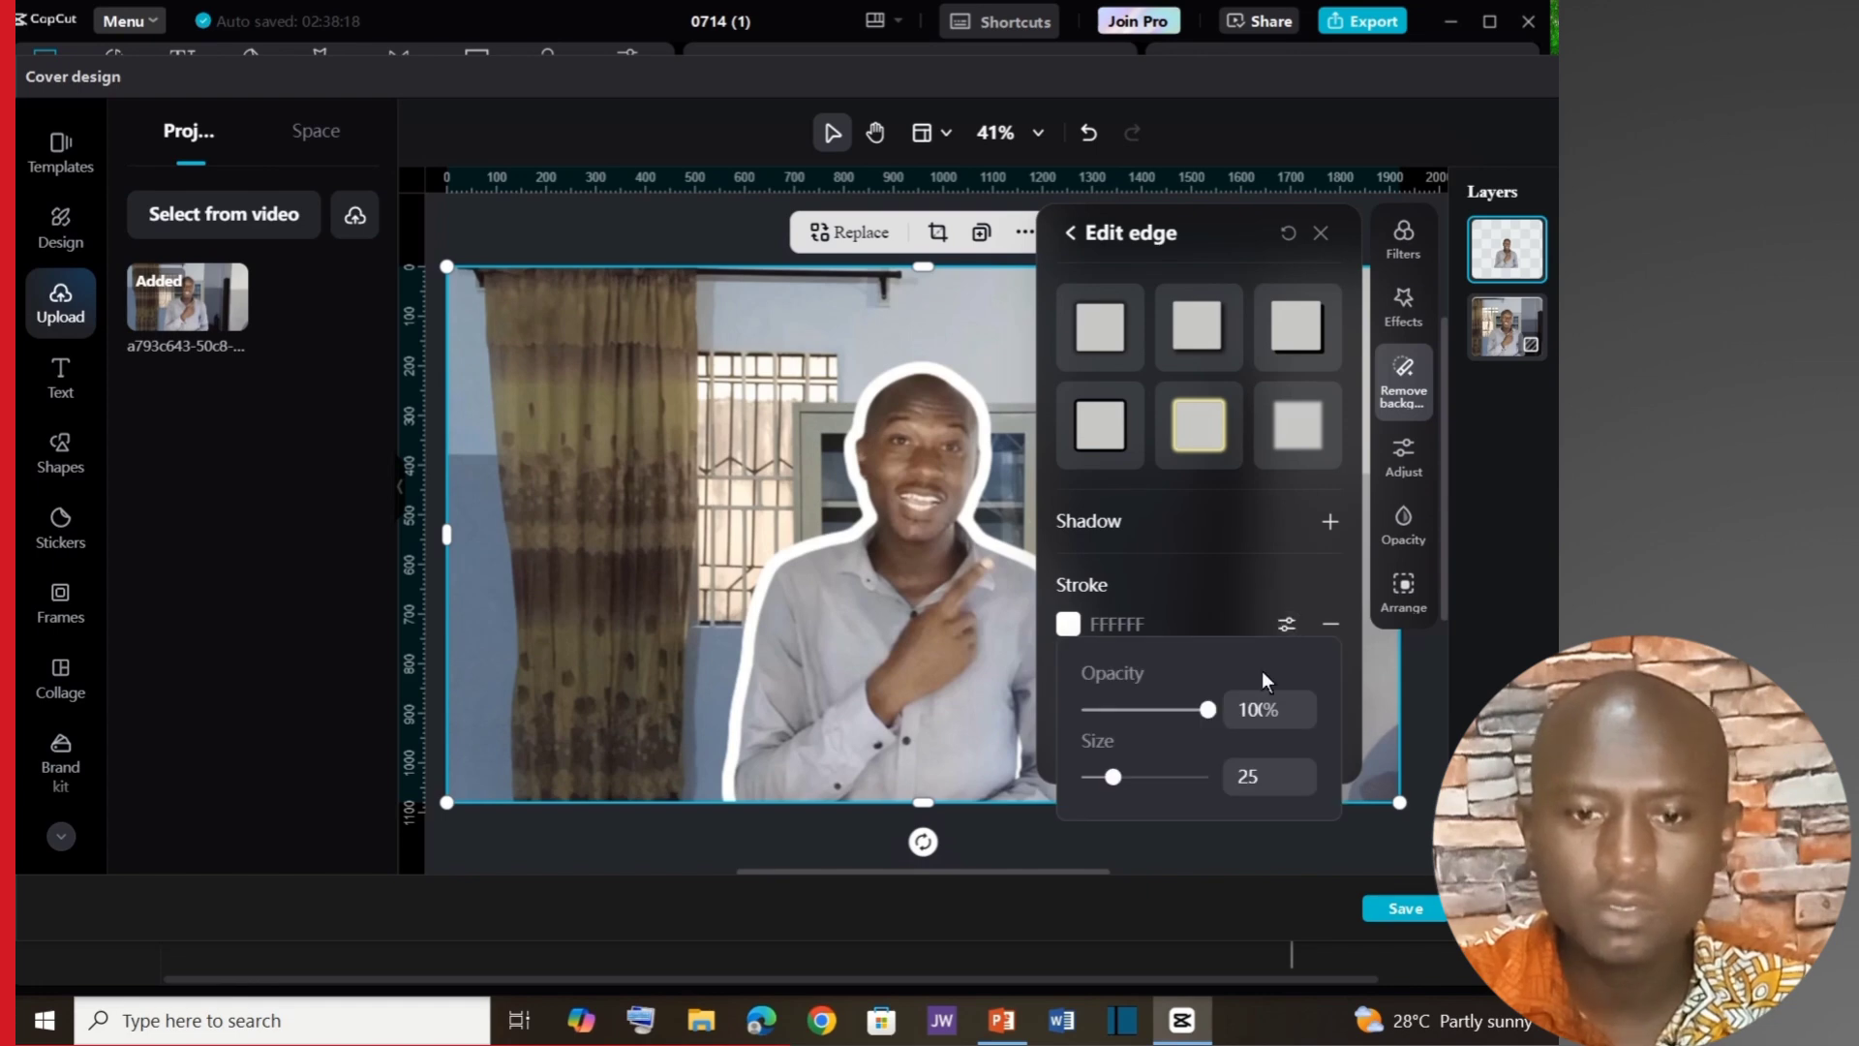
{"action": "left_click_drag", "start_coordinate": [1113, 777], "coordinate": [1104, 776]}
{"action": "left_click", "coordinate": [1066, 472]}
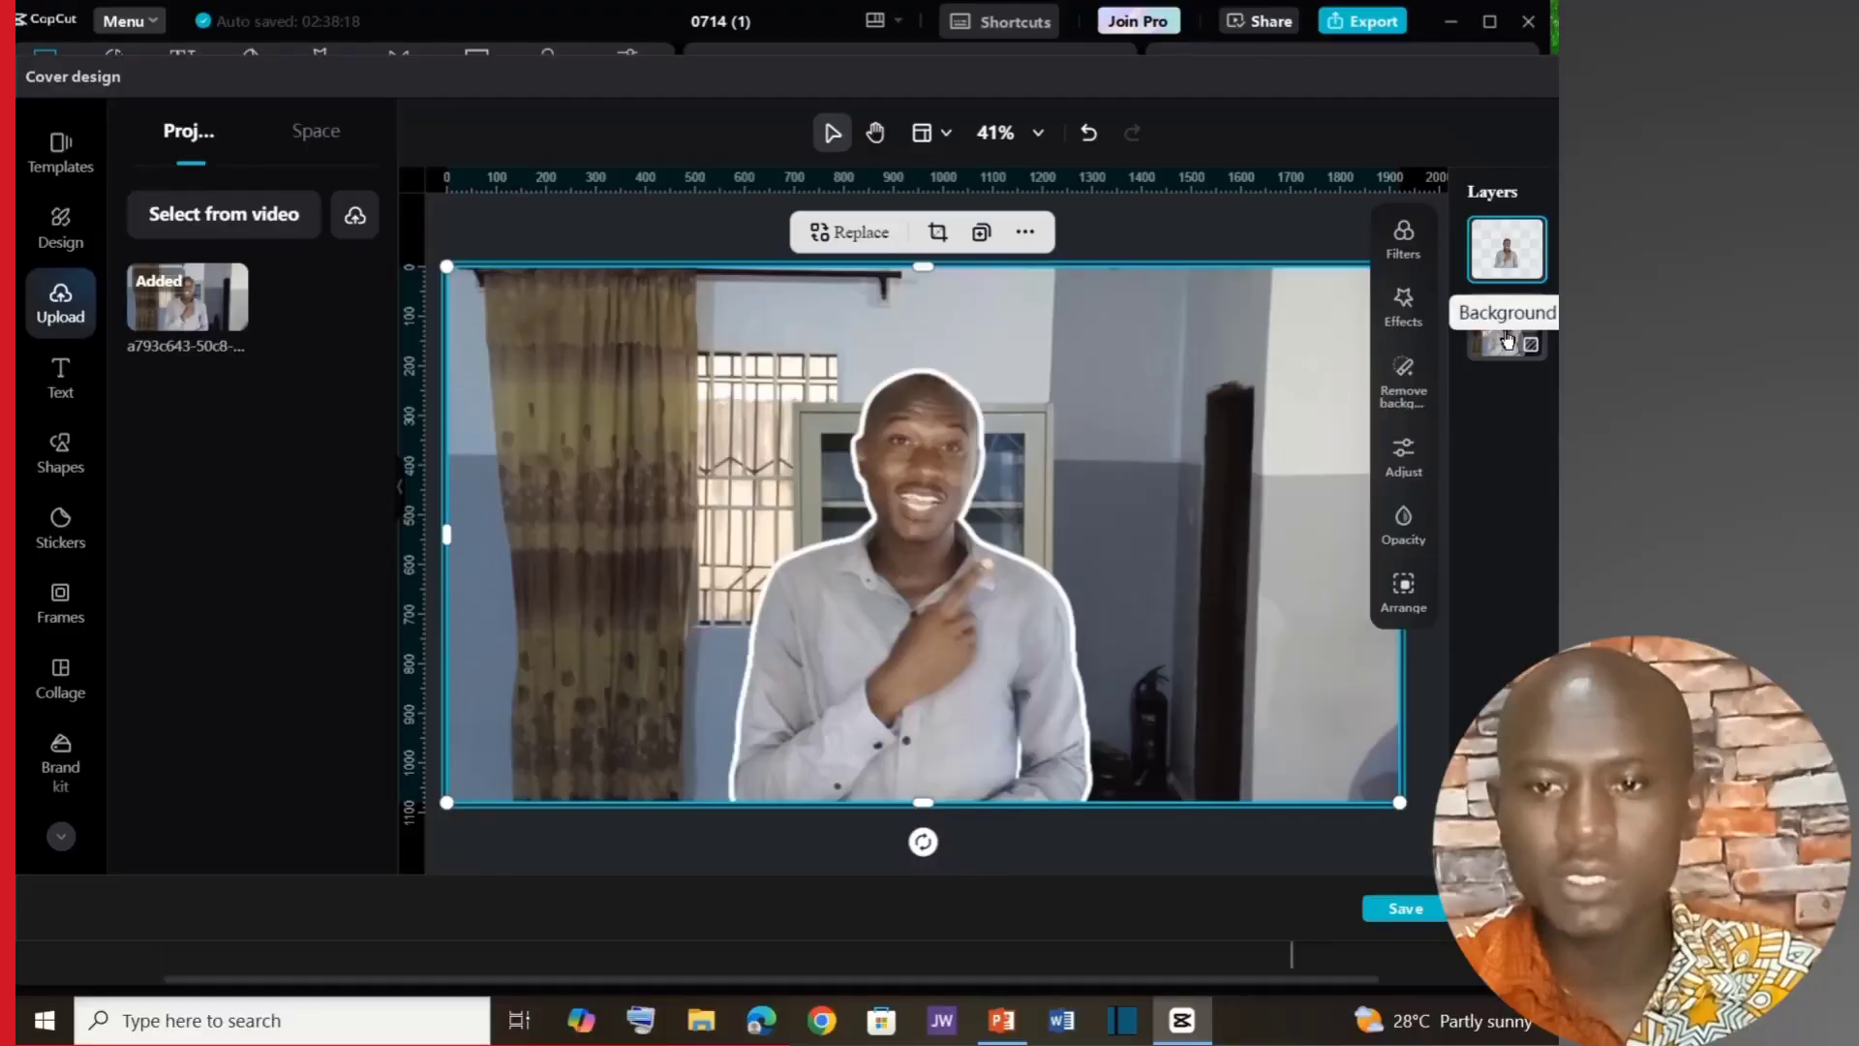
Apply the Blur effect to the background layer and adjust its intensity.
{"action": "left_click", "coordinate": [1506, 337]}
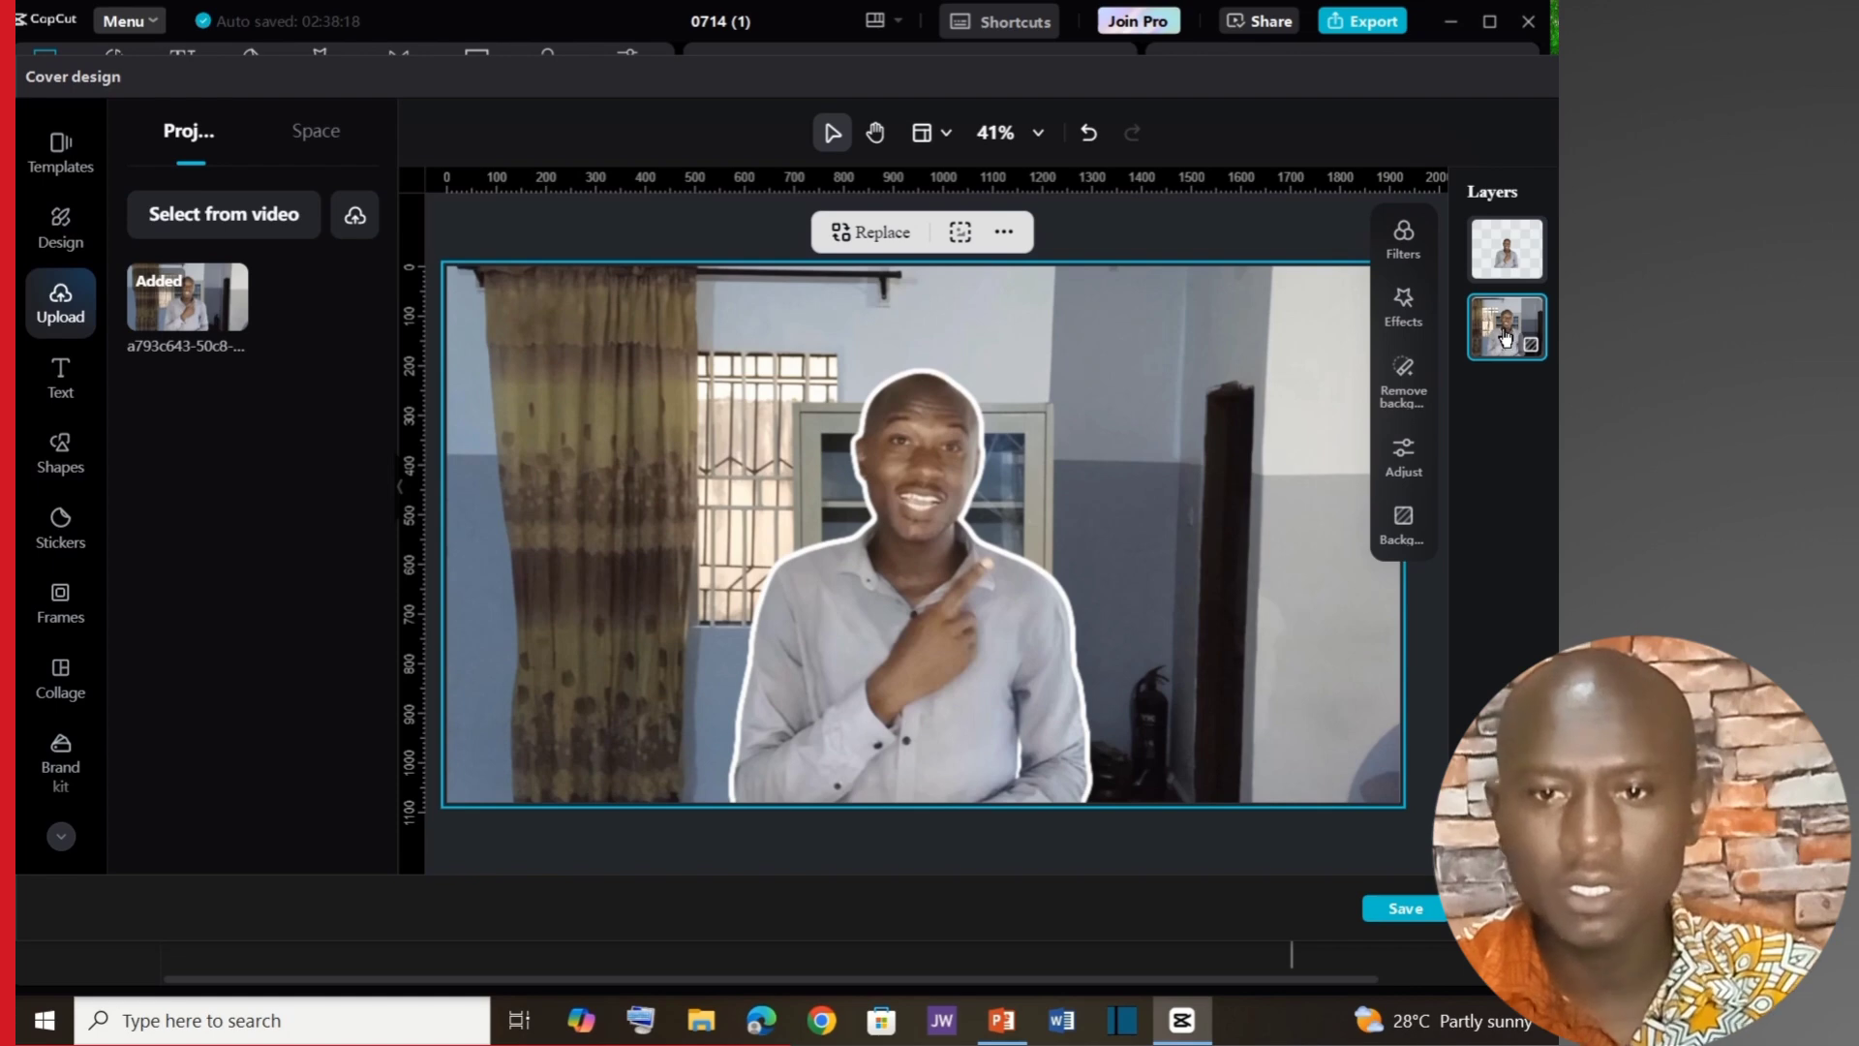
{"action": "left_click", "coordinate": [1403, 308]}
{"action": "scroll", "coordinate": [1259, 505], "scroll_direction": "down", "scroll_amount": 5}
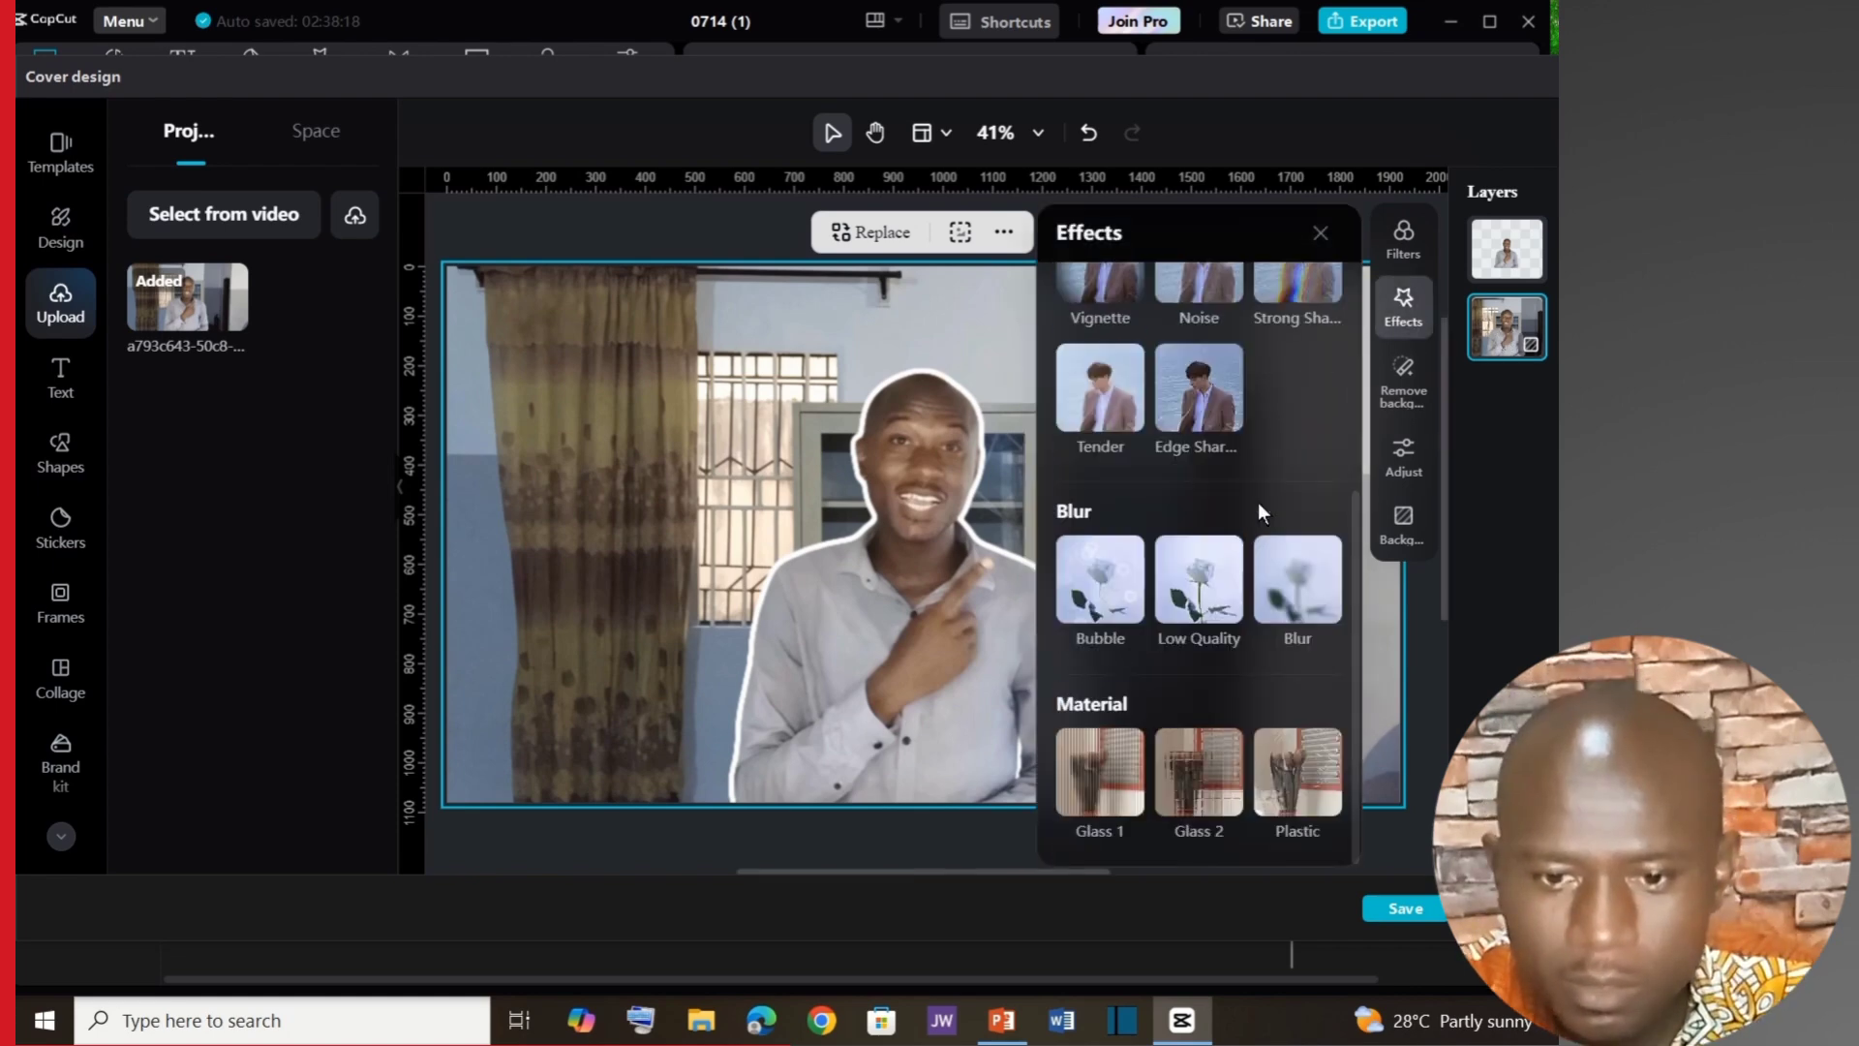
{"action": "left_click", "coordinate": [1303, 602]}
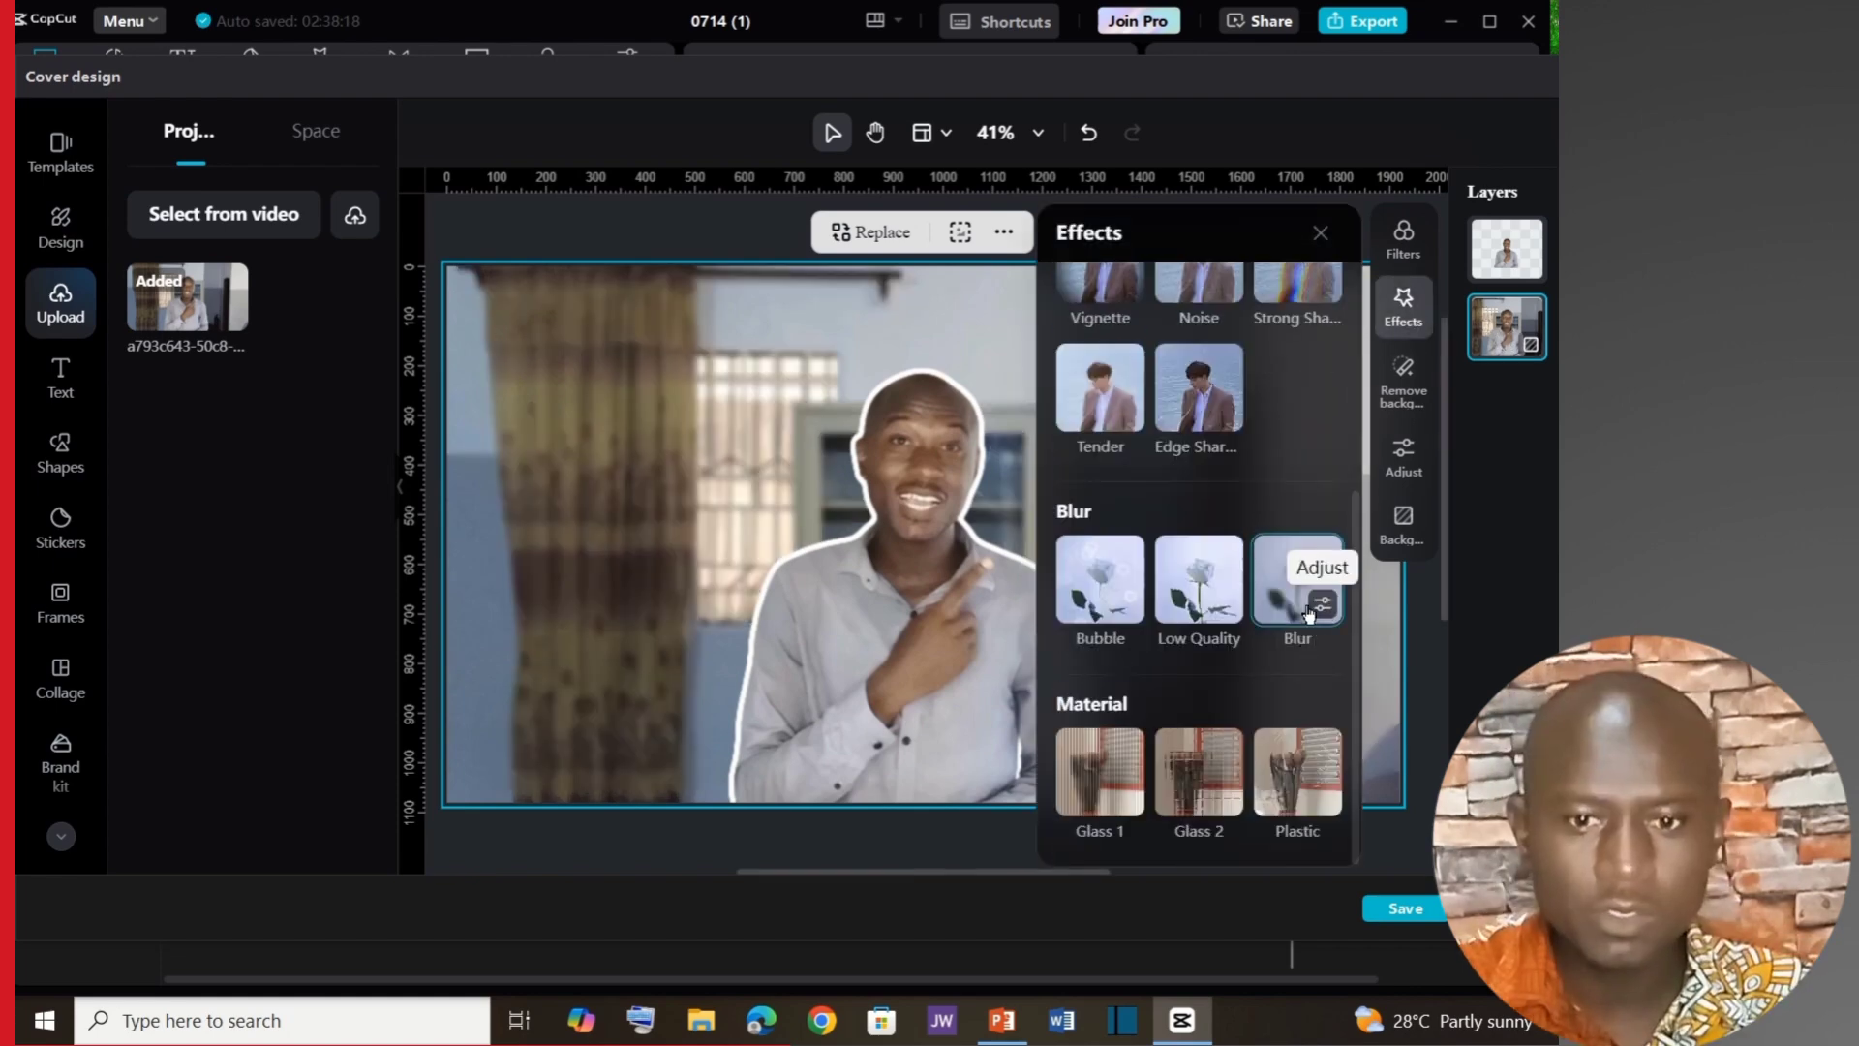
{"action": "left_click", "coordinate": [1309, 608]}
{"action": "left_click", "coordinate": [1265, 697]}
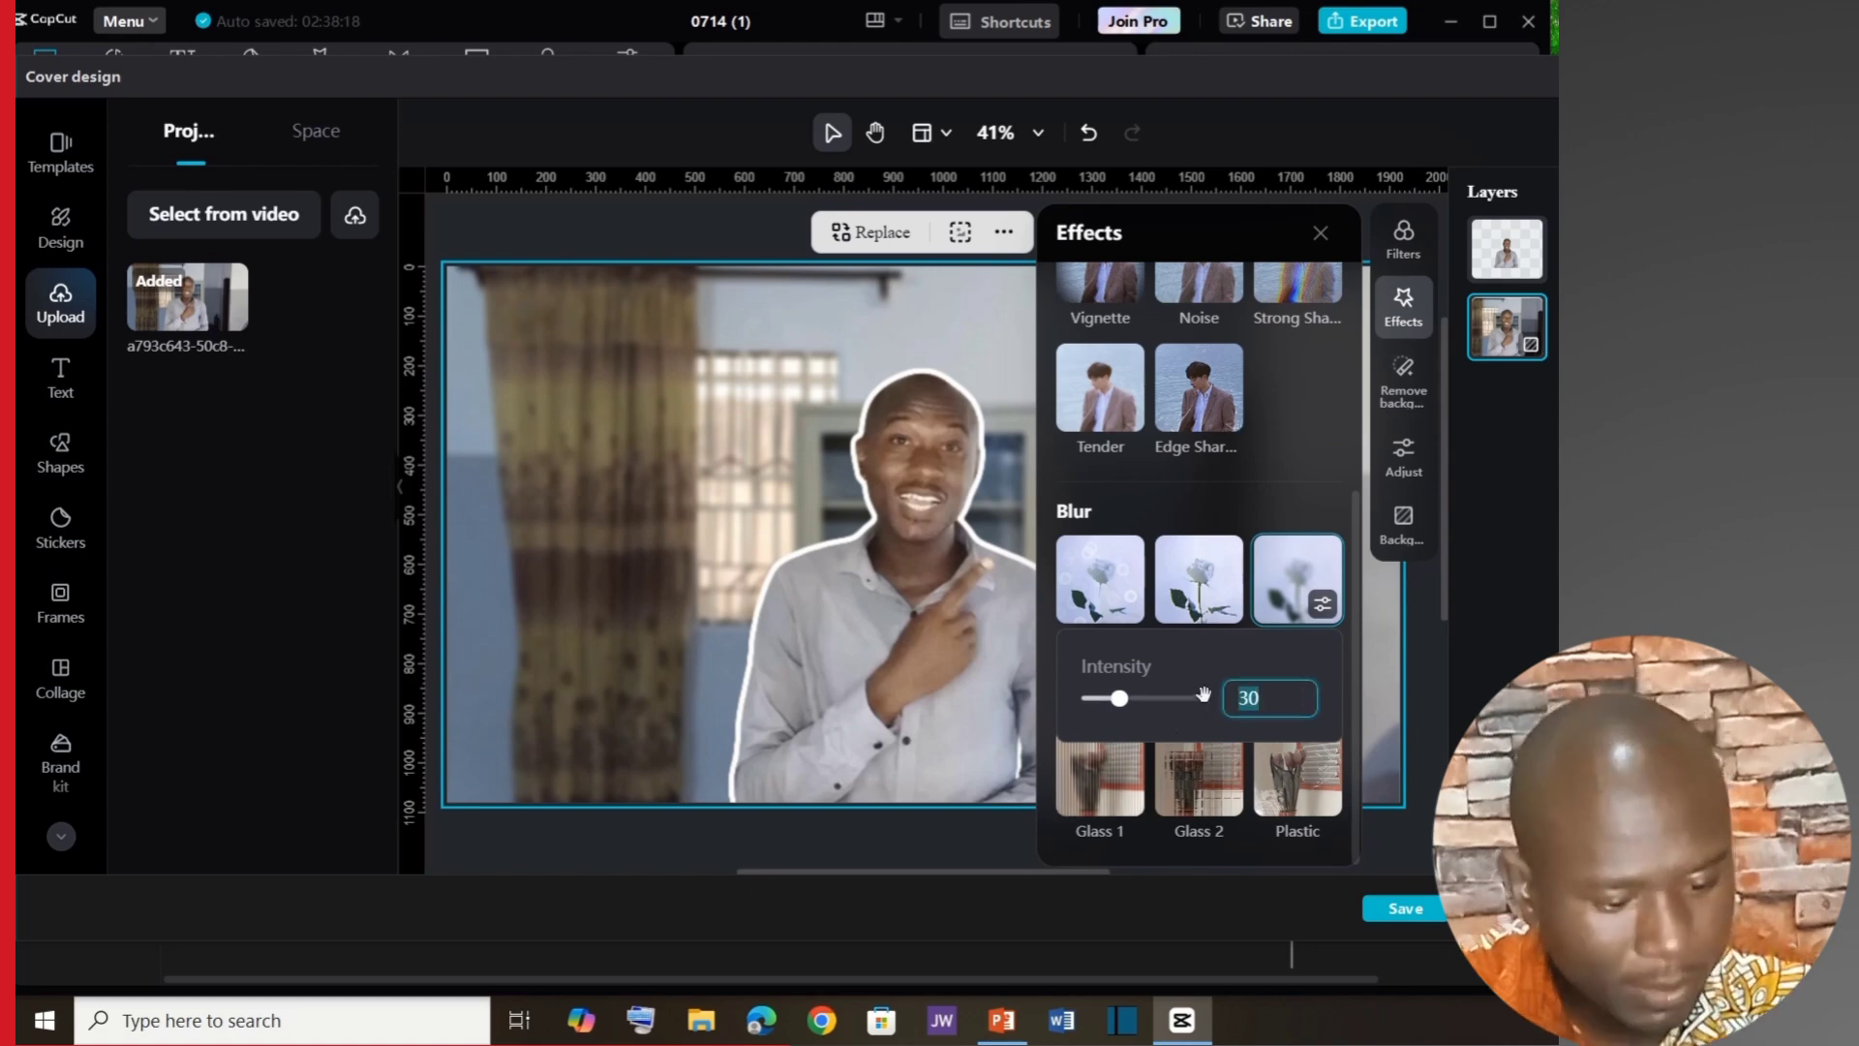
{"action": "left_click", "coordinate": [1107, 500]}
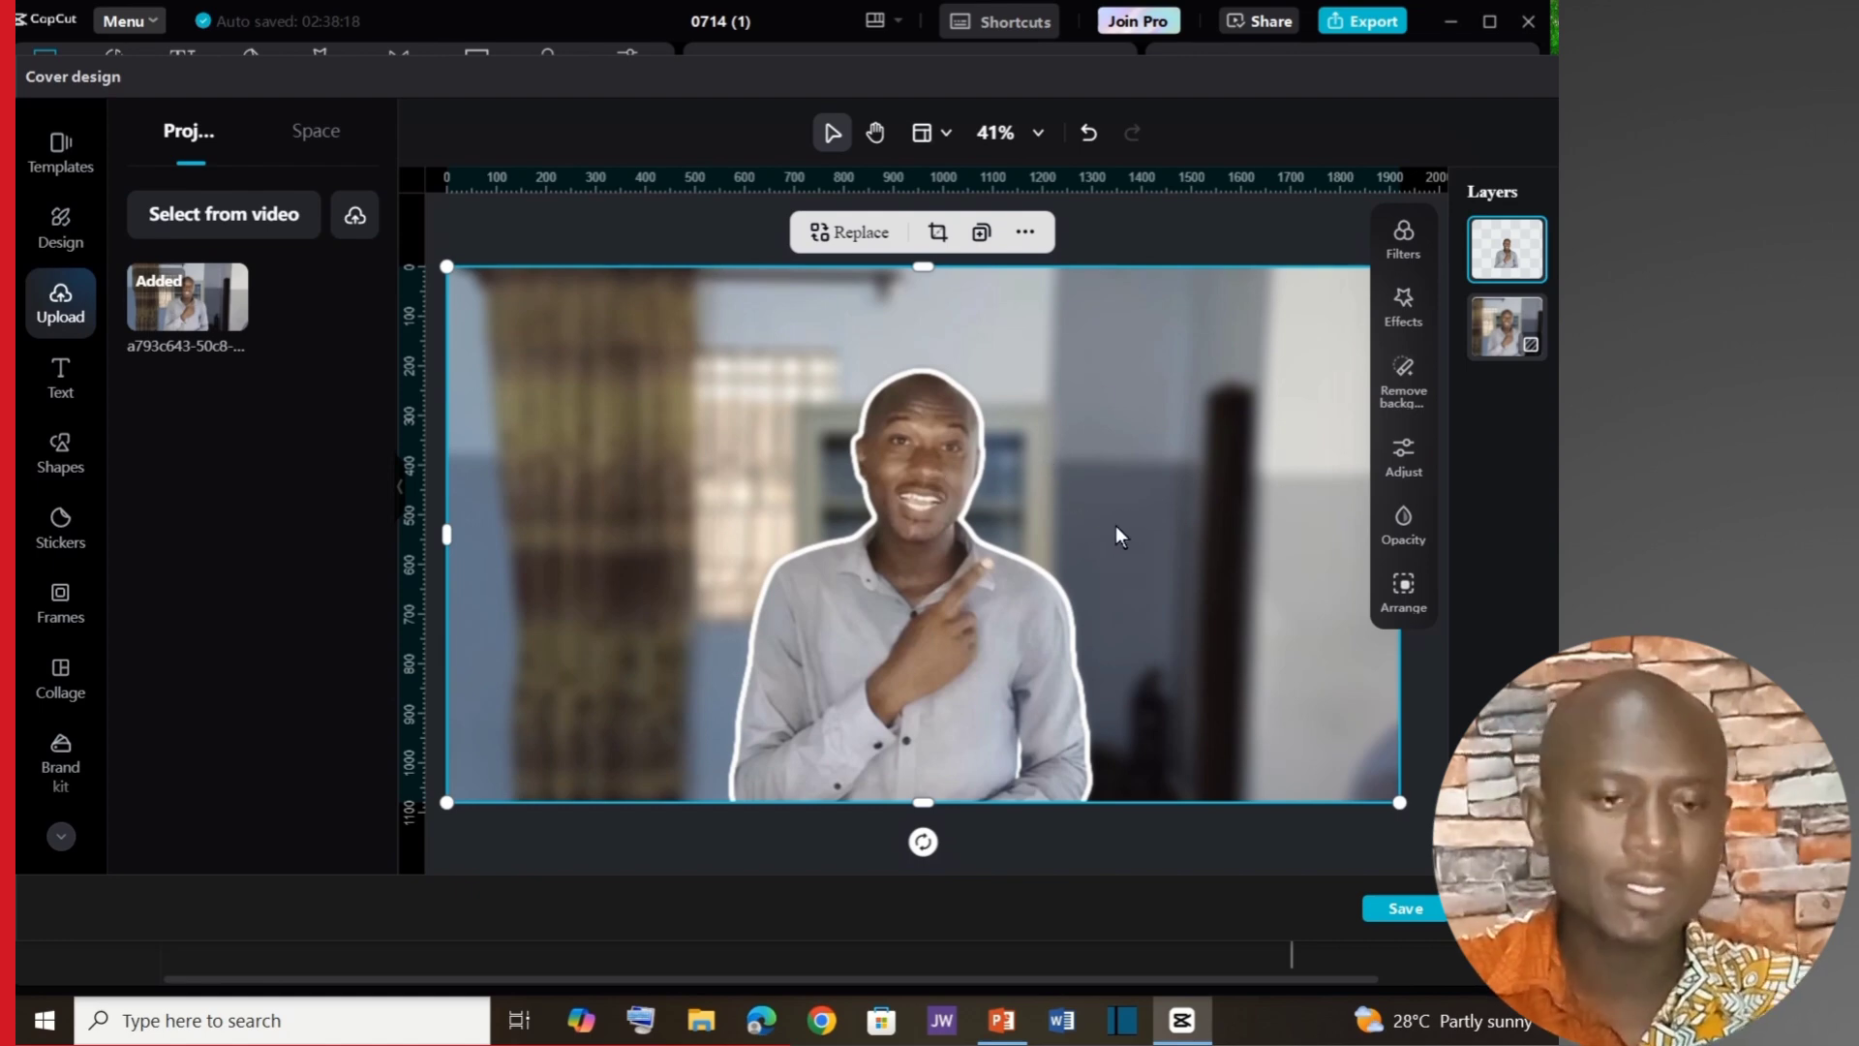
Add a title text to the cover and edit its placeholder wording to "Add as title".
{"action": "left_click", "coordinate": [60, 380]}
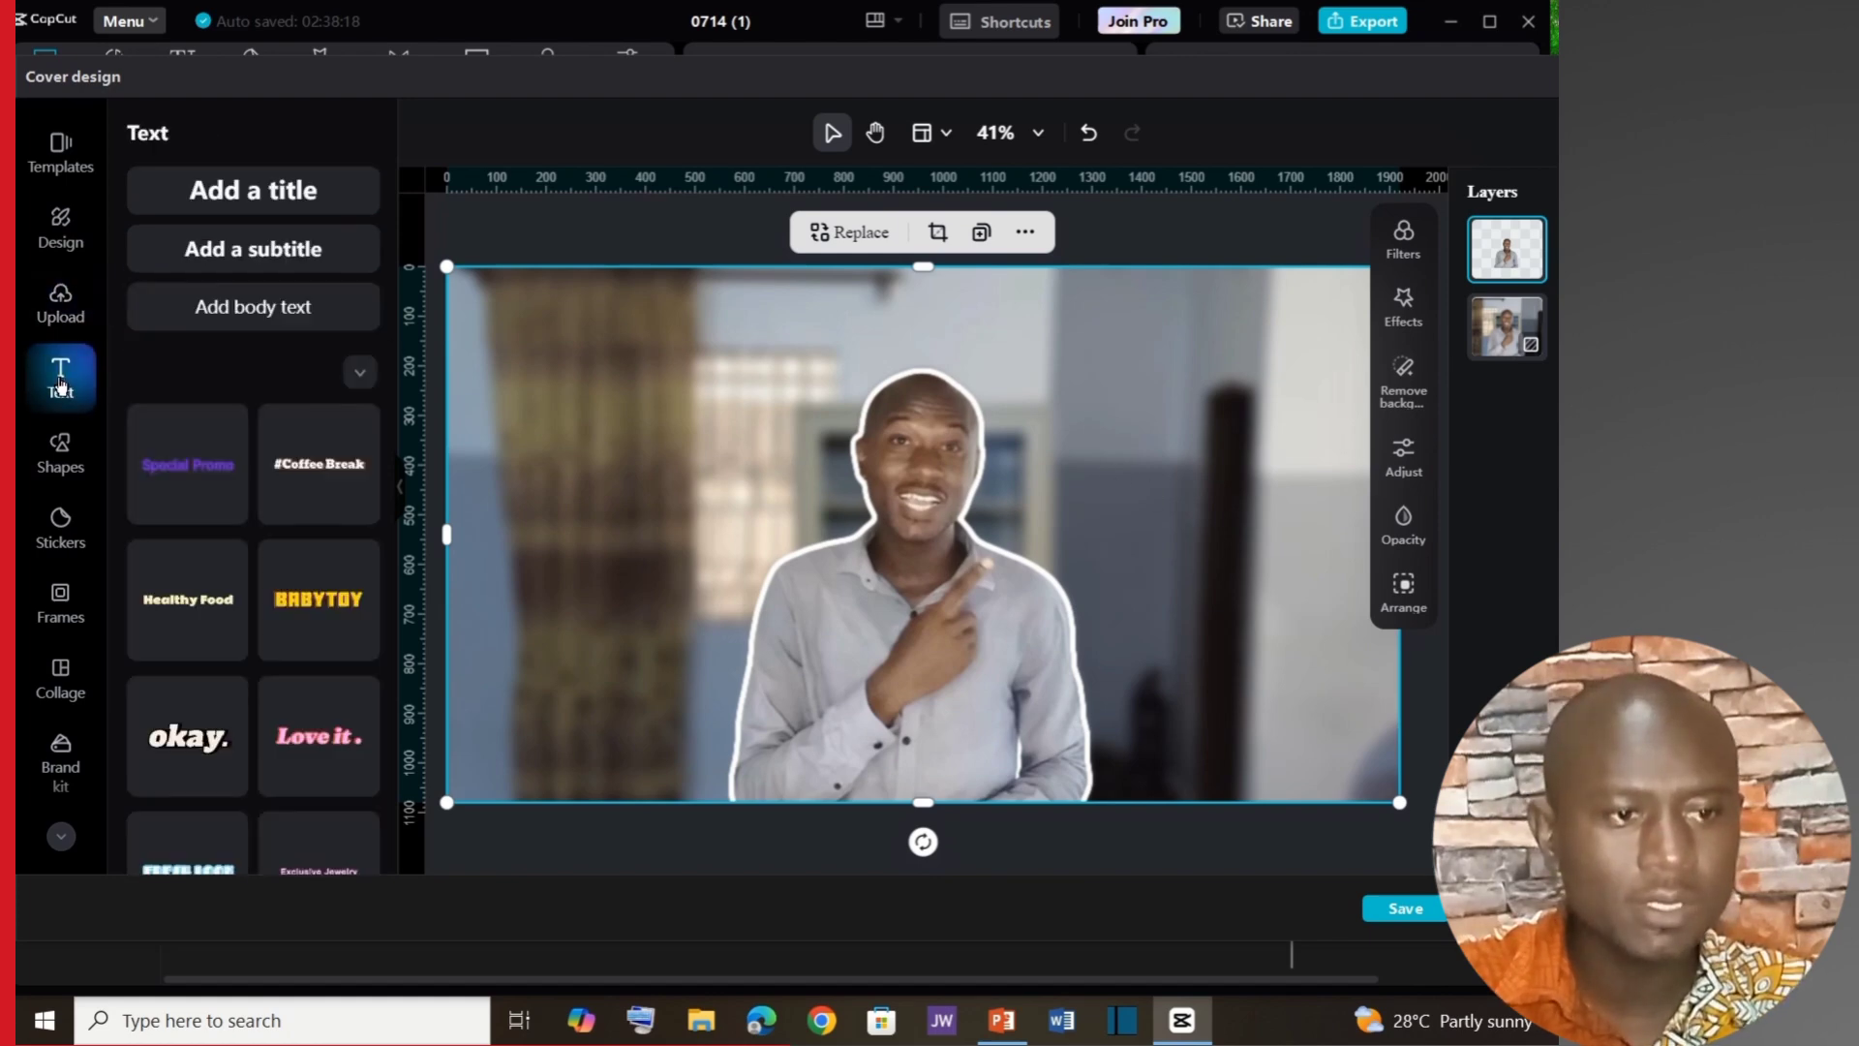
{"action": "left_click", "coordinate": [231, 193]}
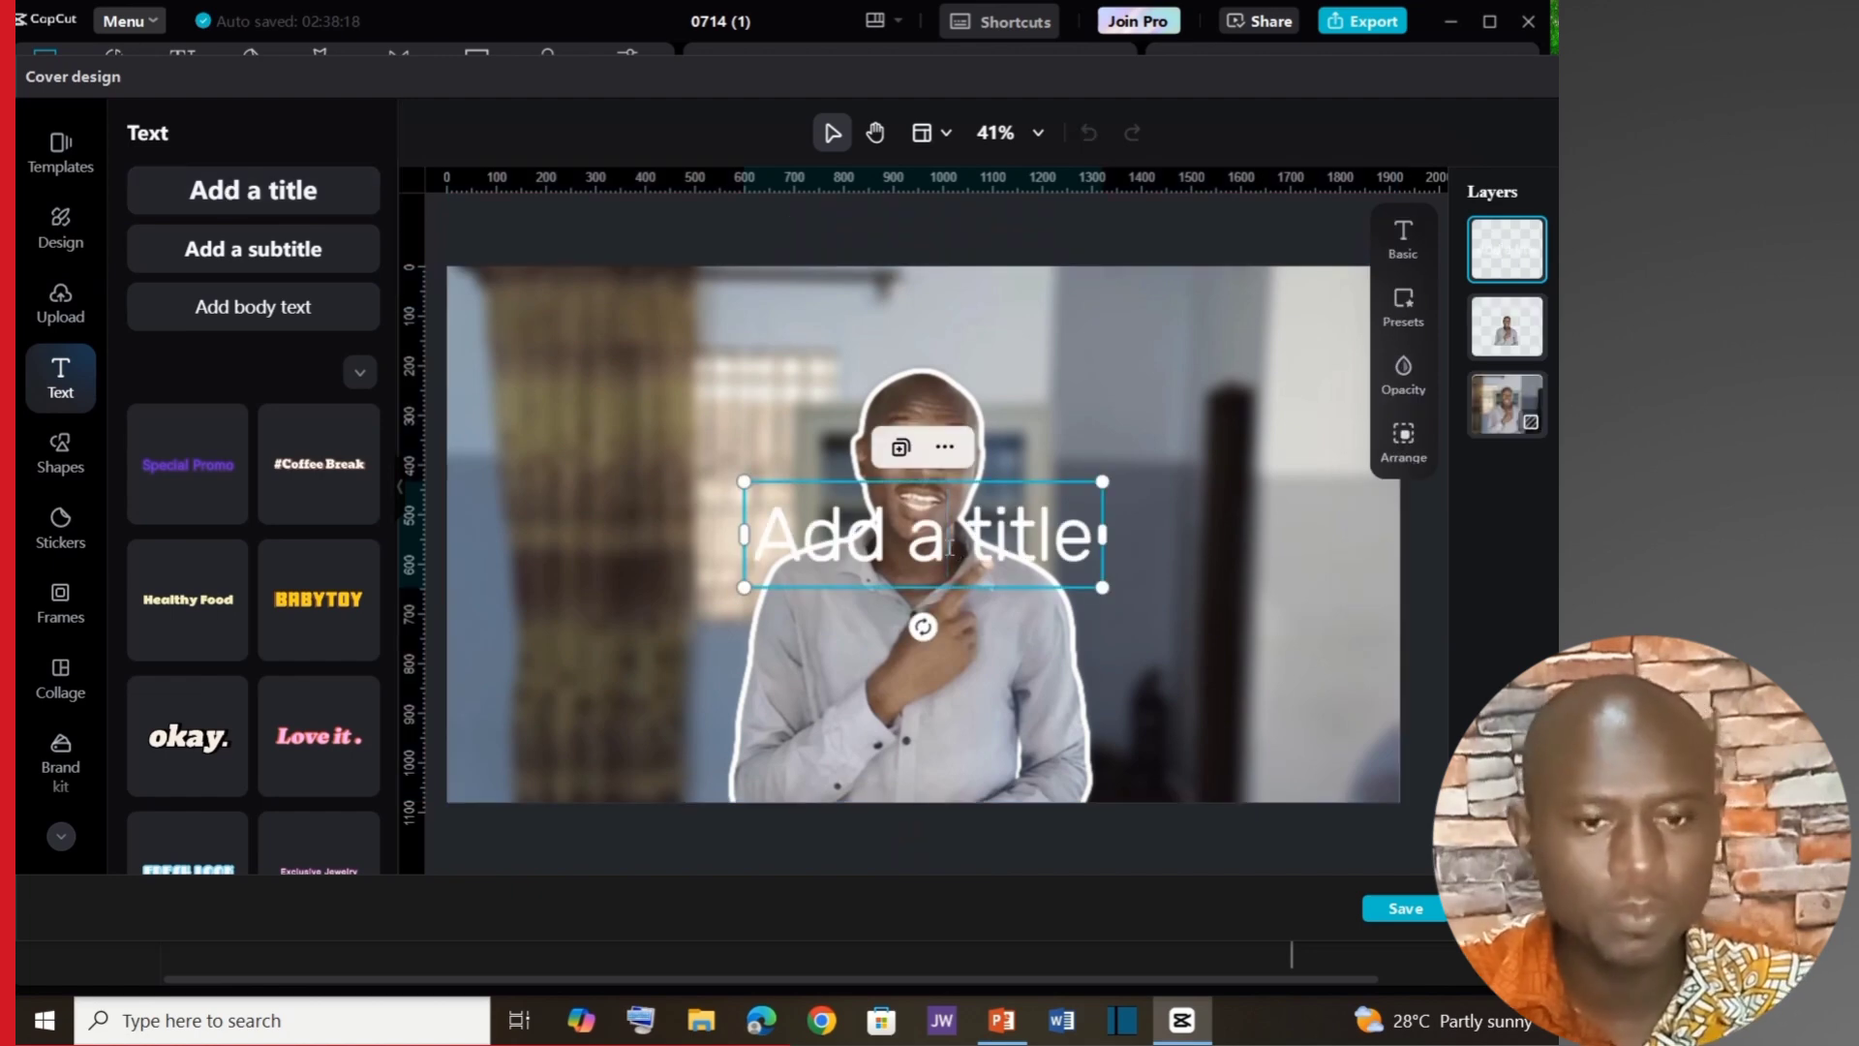
{"action": "type", "text": "sesdt"}
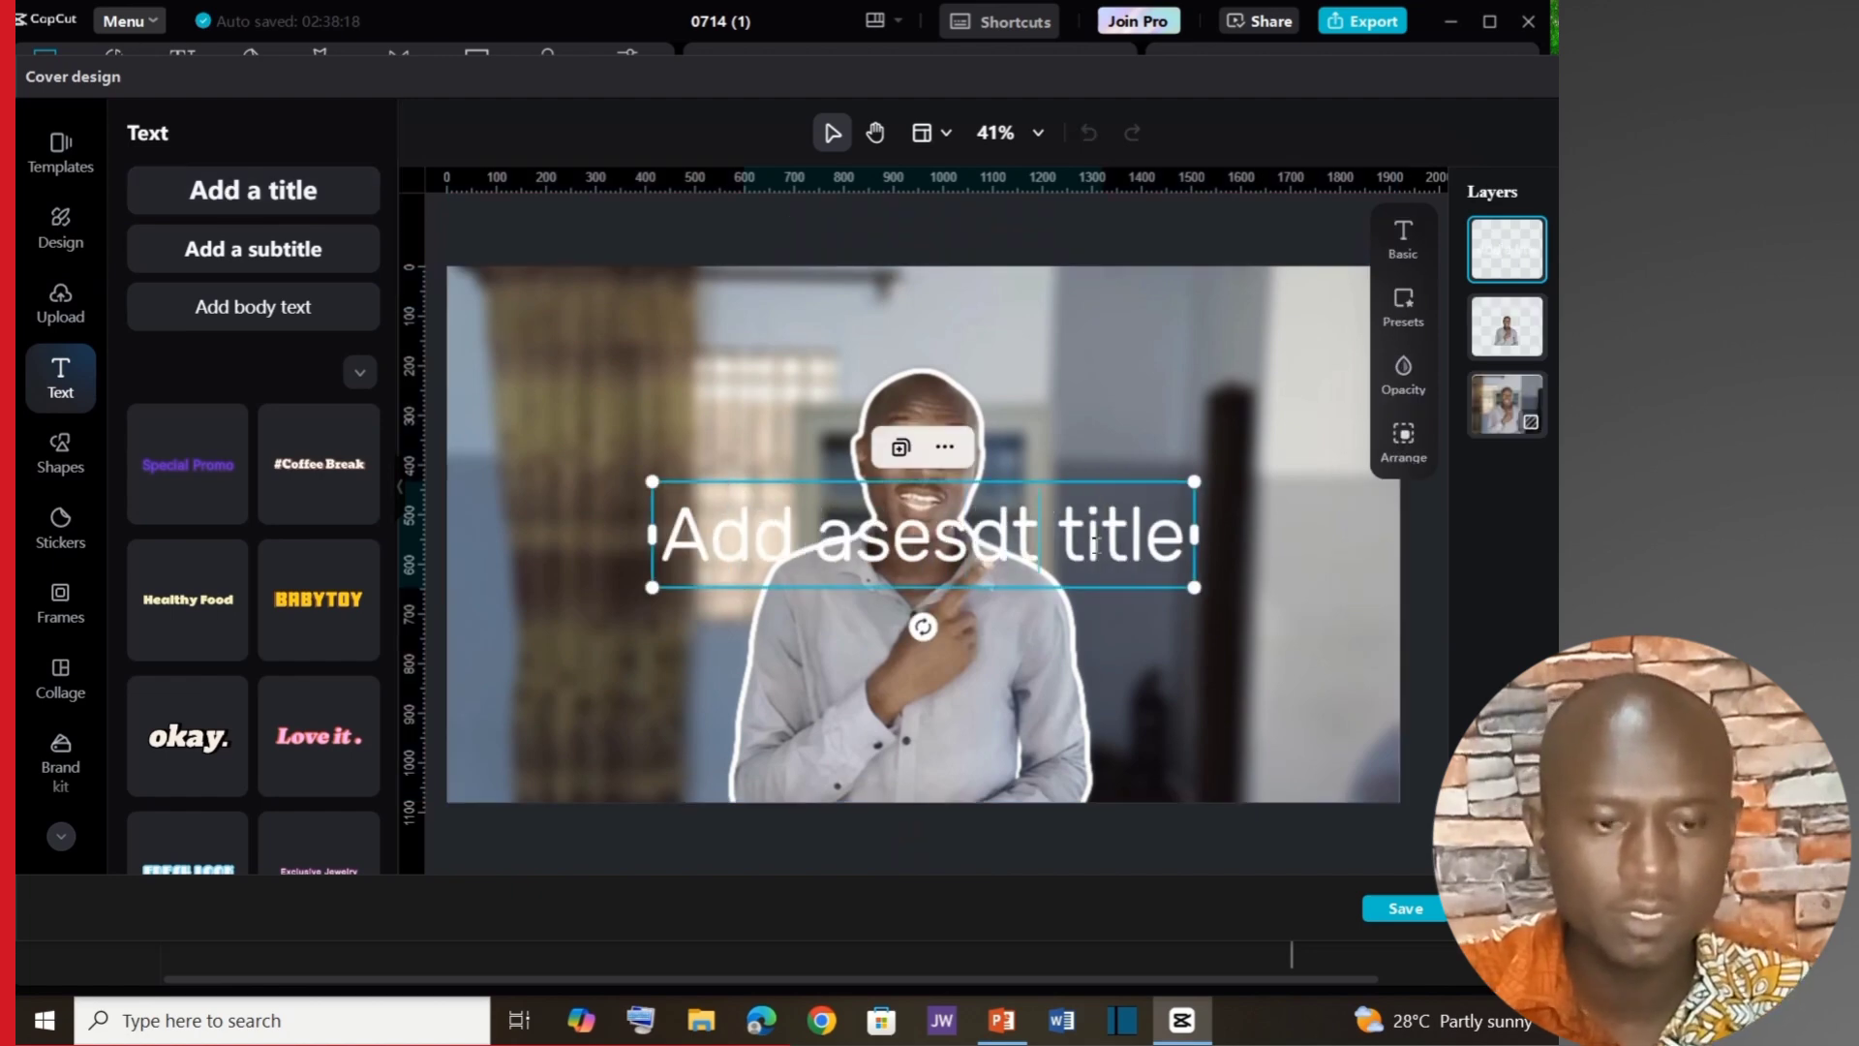
{"action": "key", "text": "BackSpace"}
{"action": "key", "text": "BackSpace"}
{"action": "key", "text": "BackSpace"}
{"action": "key", "text": "BackSpace"}
Browse the decorative text style presets and delete the plain "Add as title" text from the cover.
{"action": "scroll", "coordinate": [213, 304], "scroll_direction": "down", "scroll_amount": 3}
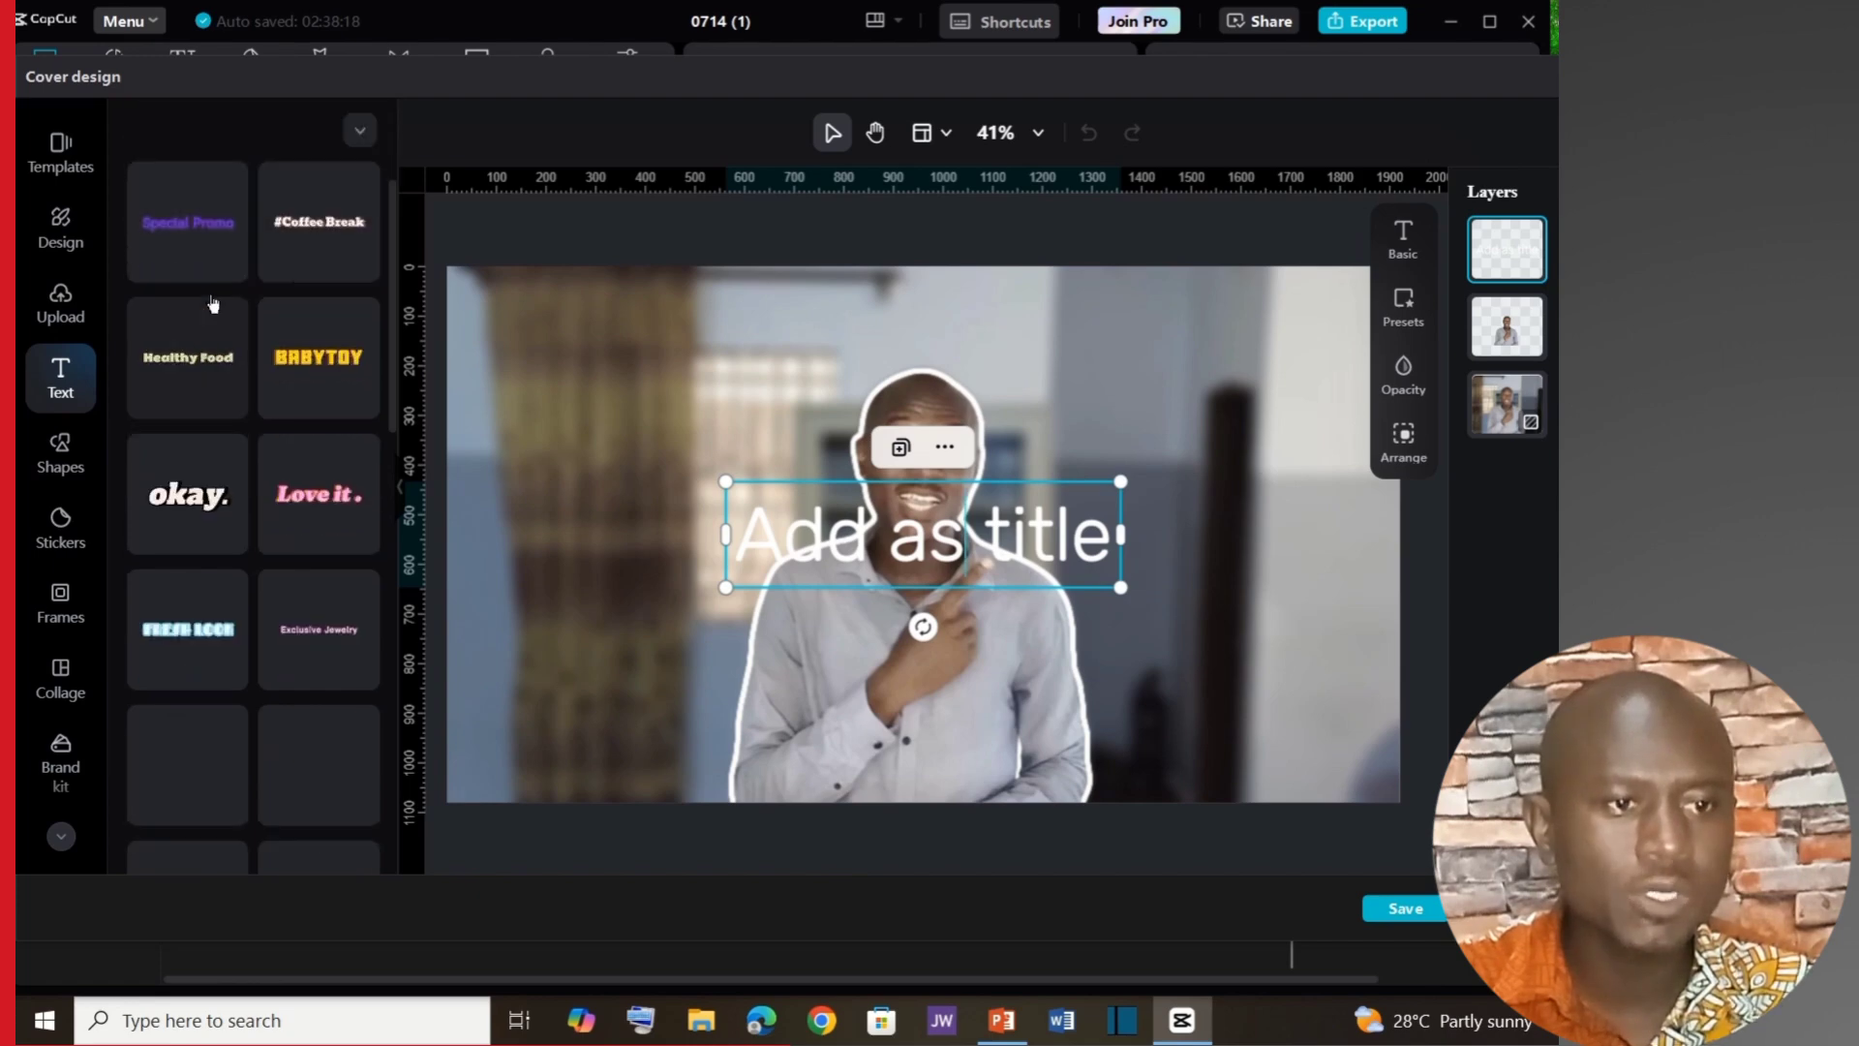
{"action": "scroll", "coordinate": [283, 235], "scroll_direction": "down", "scroll_amount": 5}
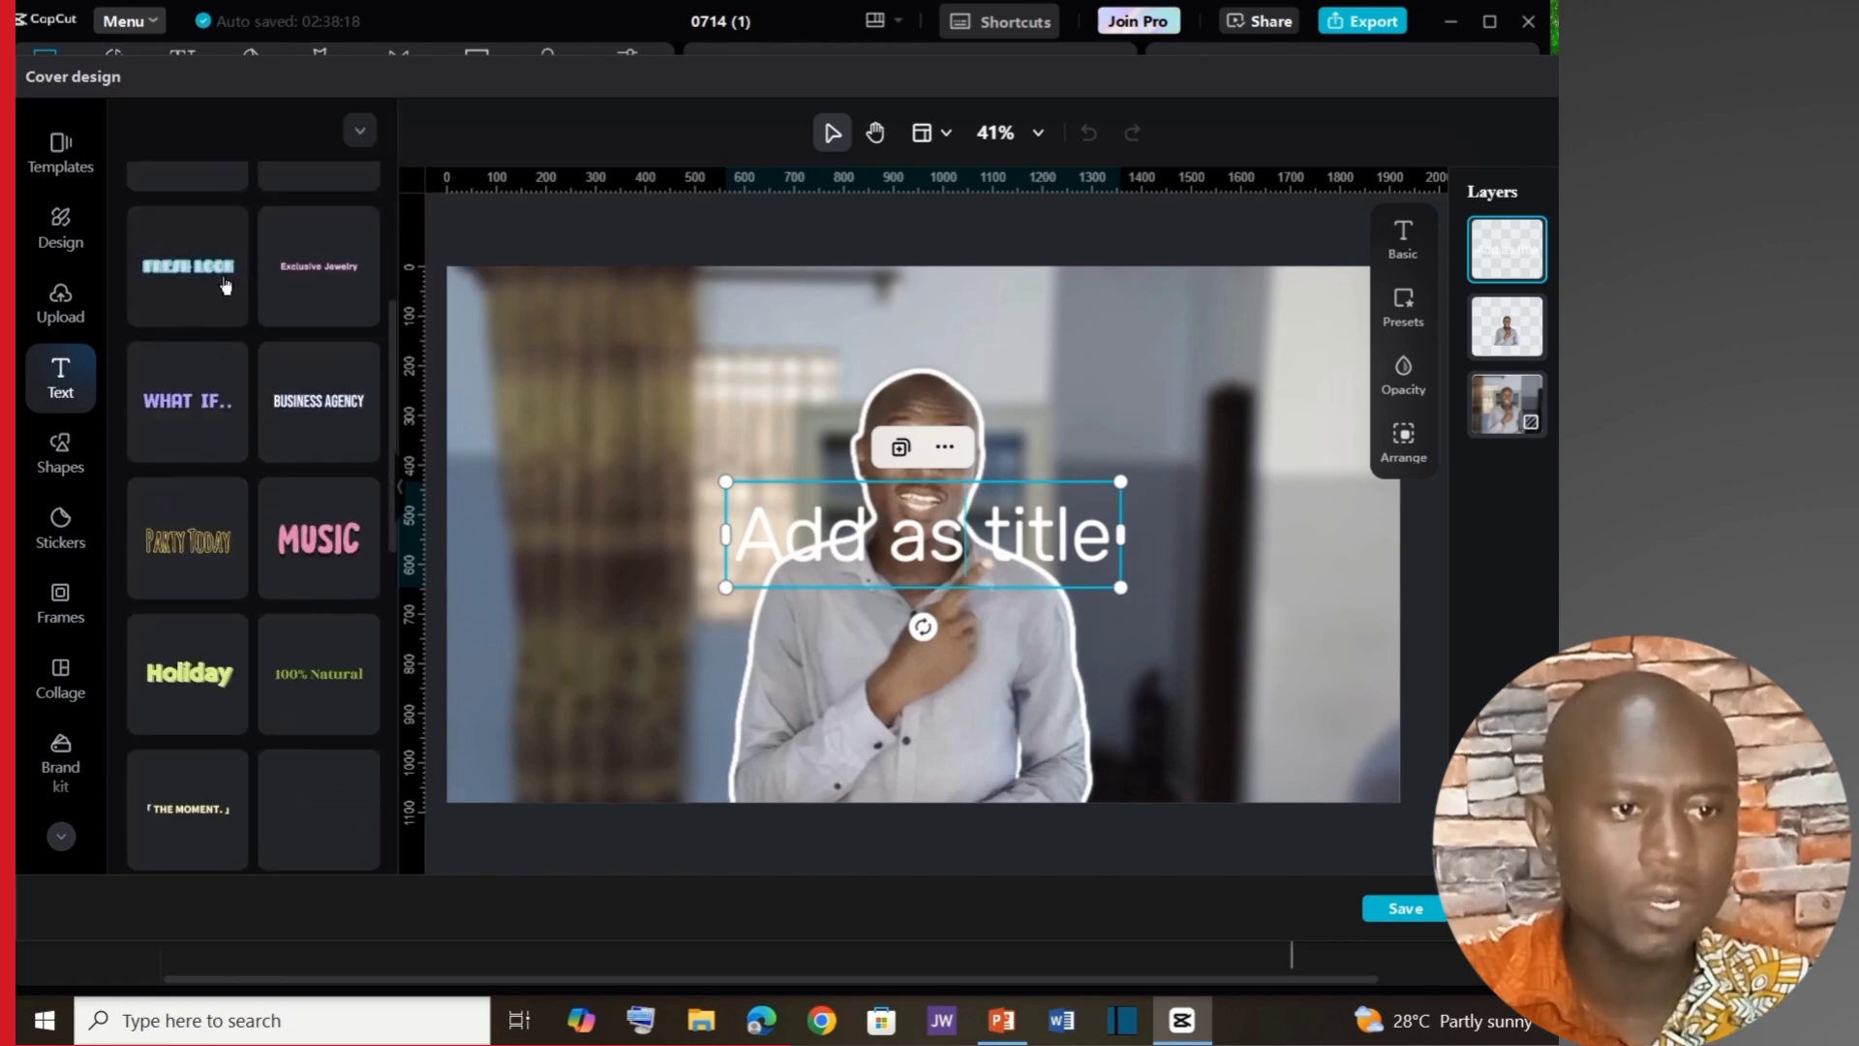
{"action": "scroll", "coordinate": [254, 281], "scroll_direction": "down", "scroll_amount": 6}
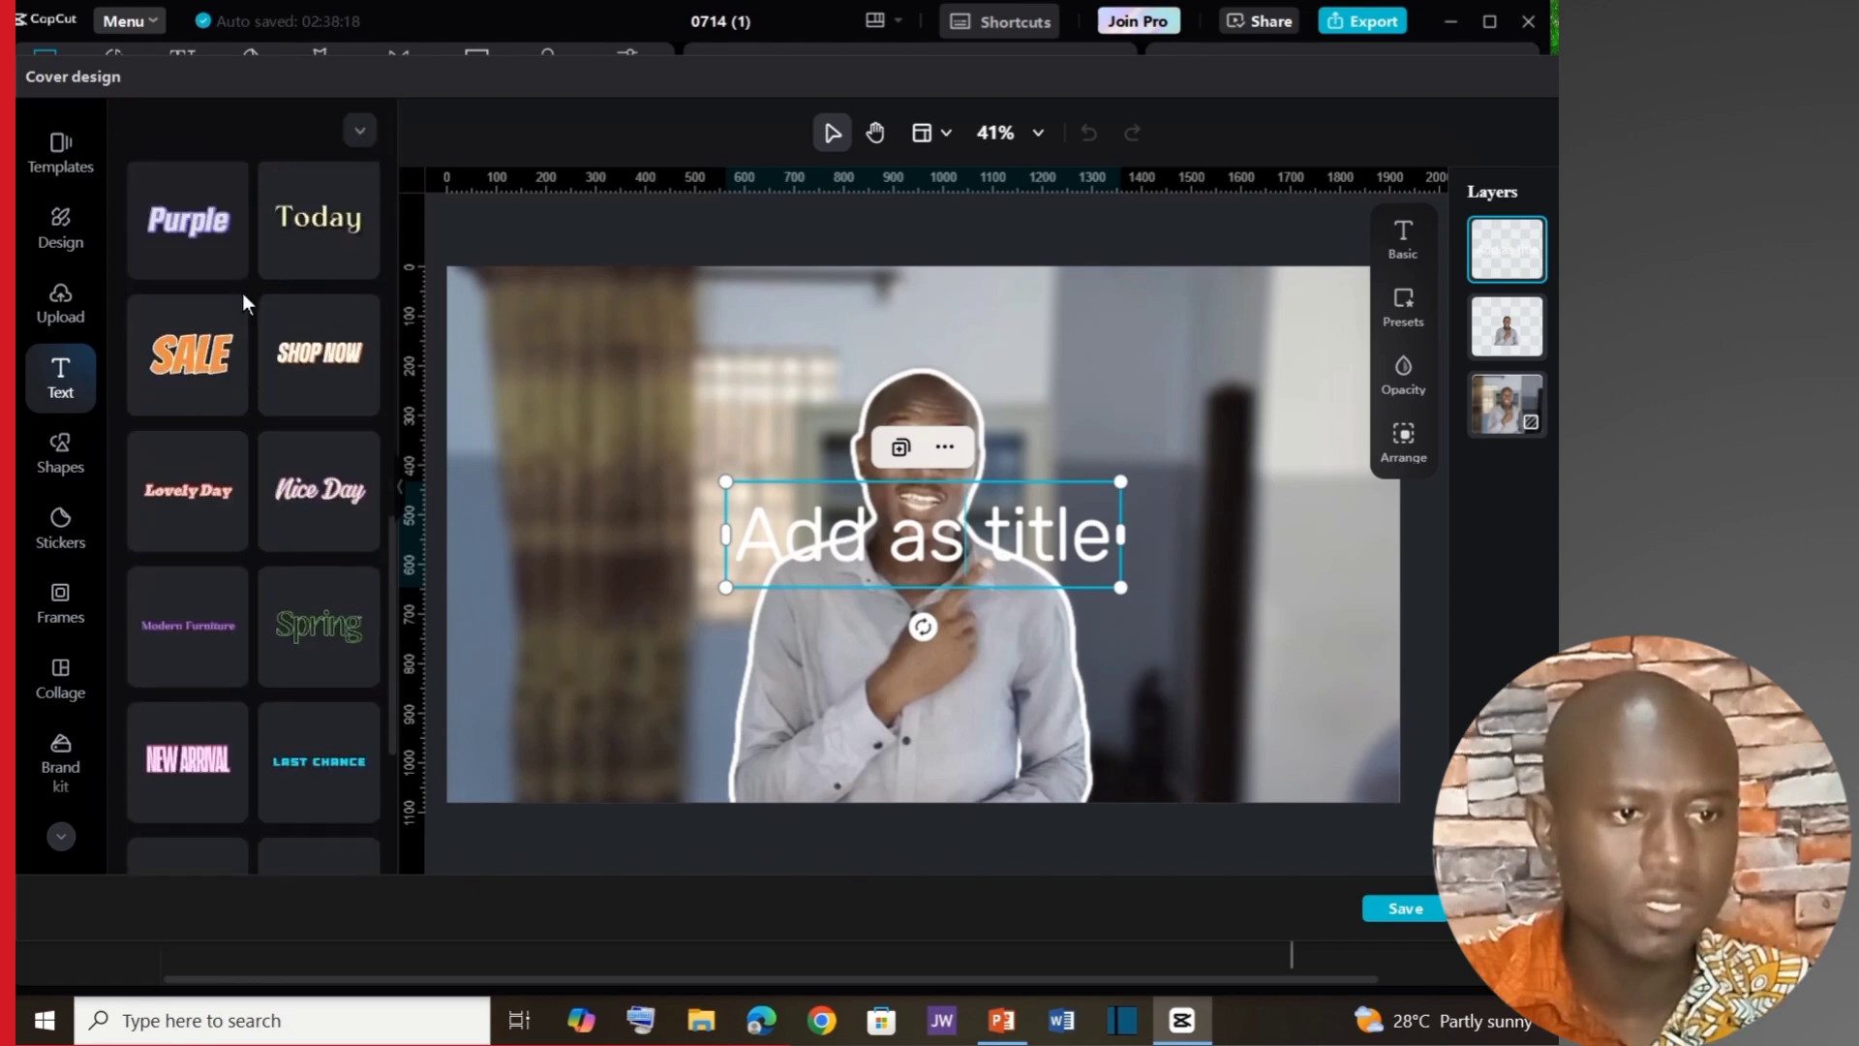
{"action": "scroll", "coordinate": [242, 302], "scroll_direction": "down", "scroll_amount": 2}
{"action": "scroll", "coordinate": [242, 302], "scroll_direction": "up", "scroll_amount": 8}
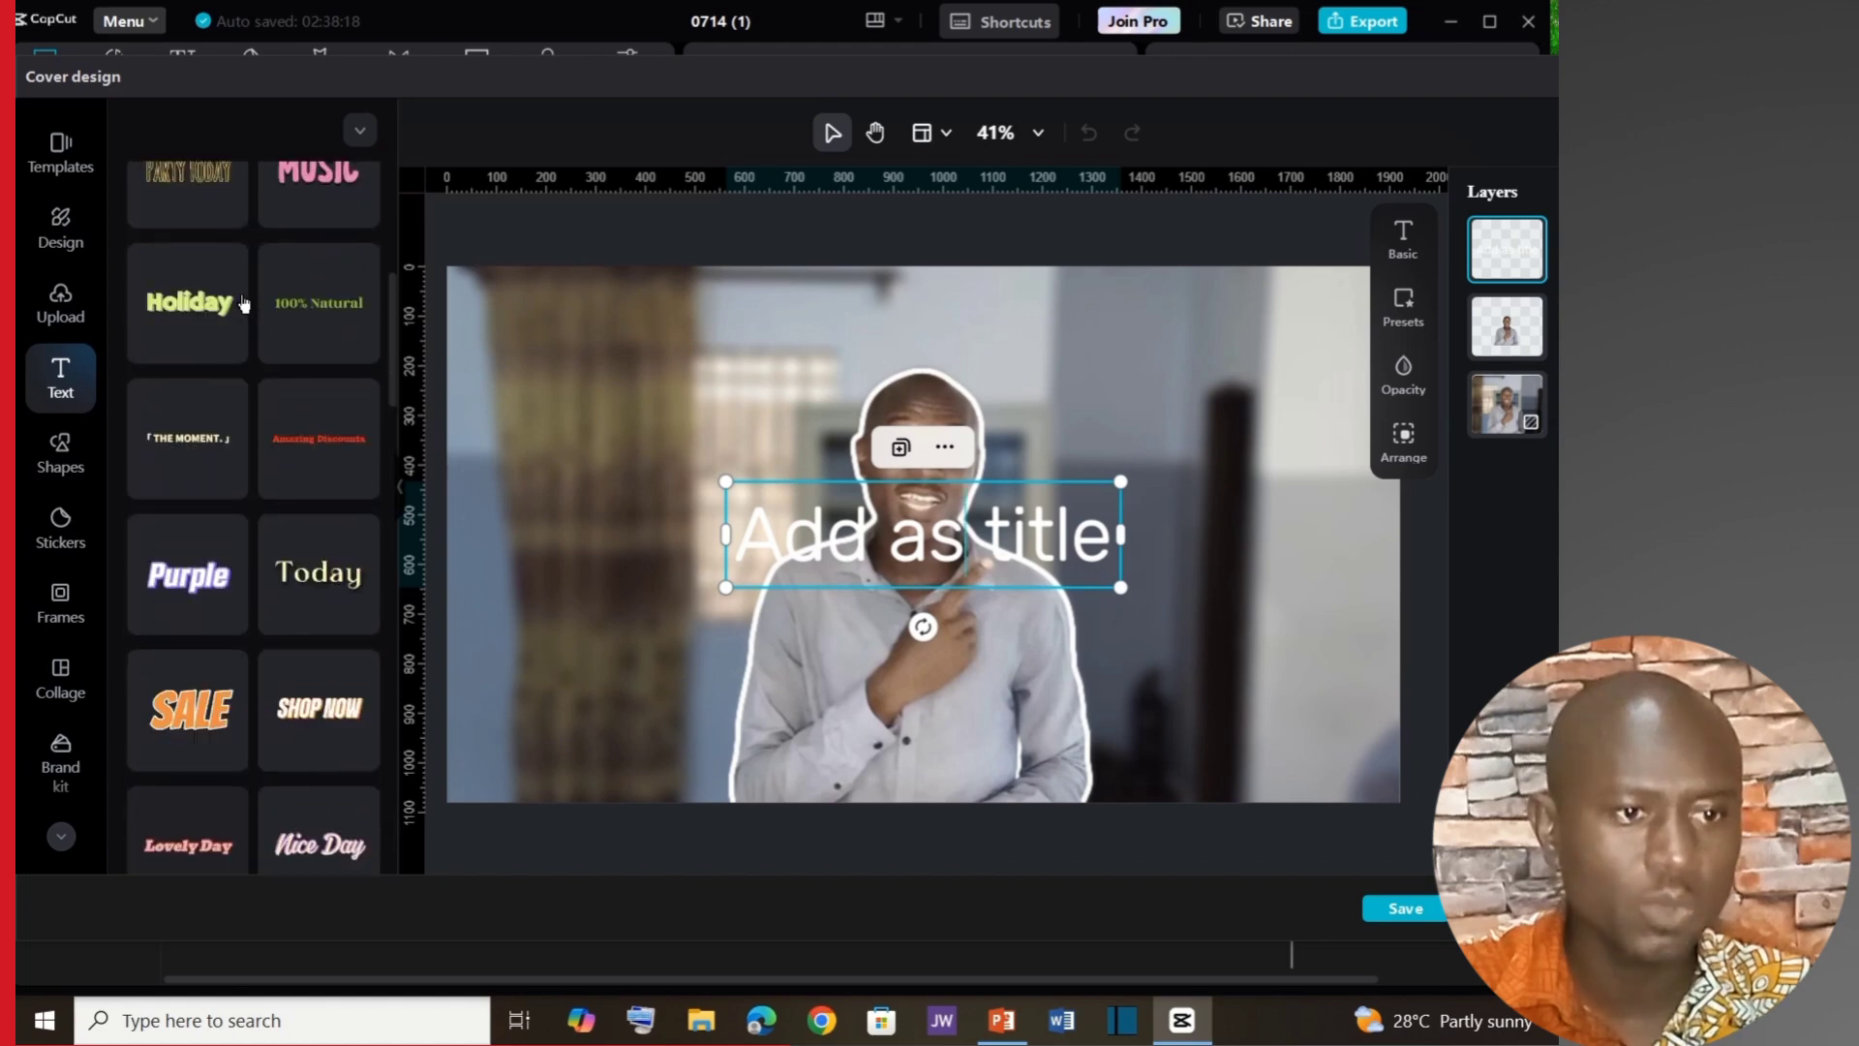
{"action": "scroll", "coordinate": [244, 304], "scroll_direction": "down", "scroll_amount": 6}
{"action": "key", "text": "Delete"}
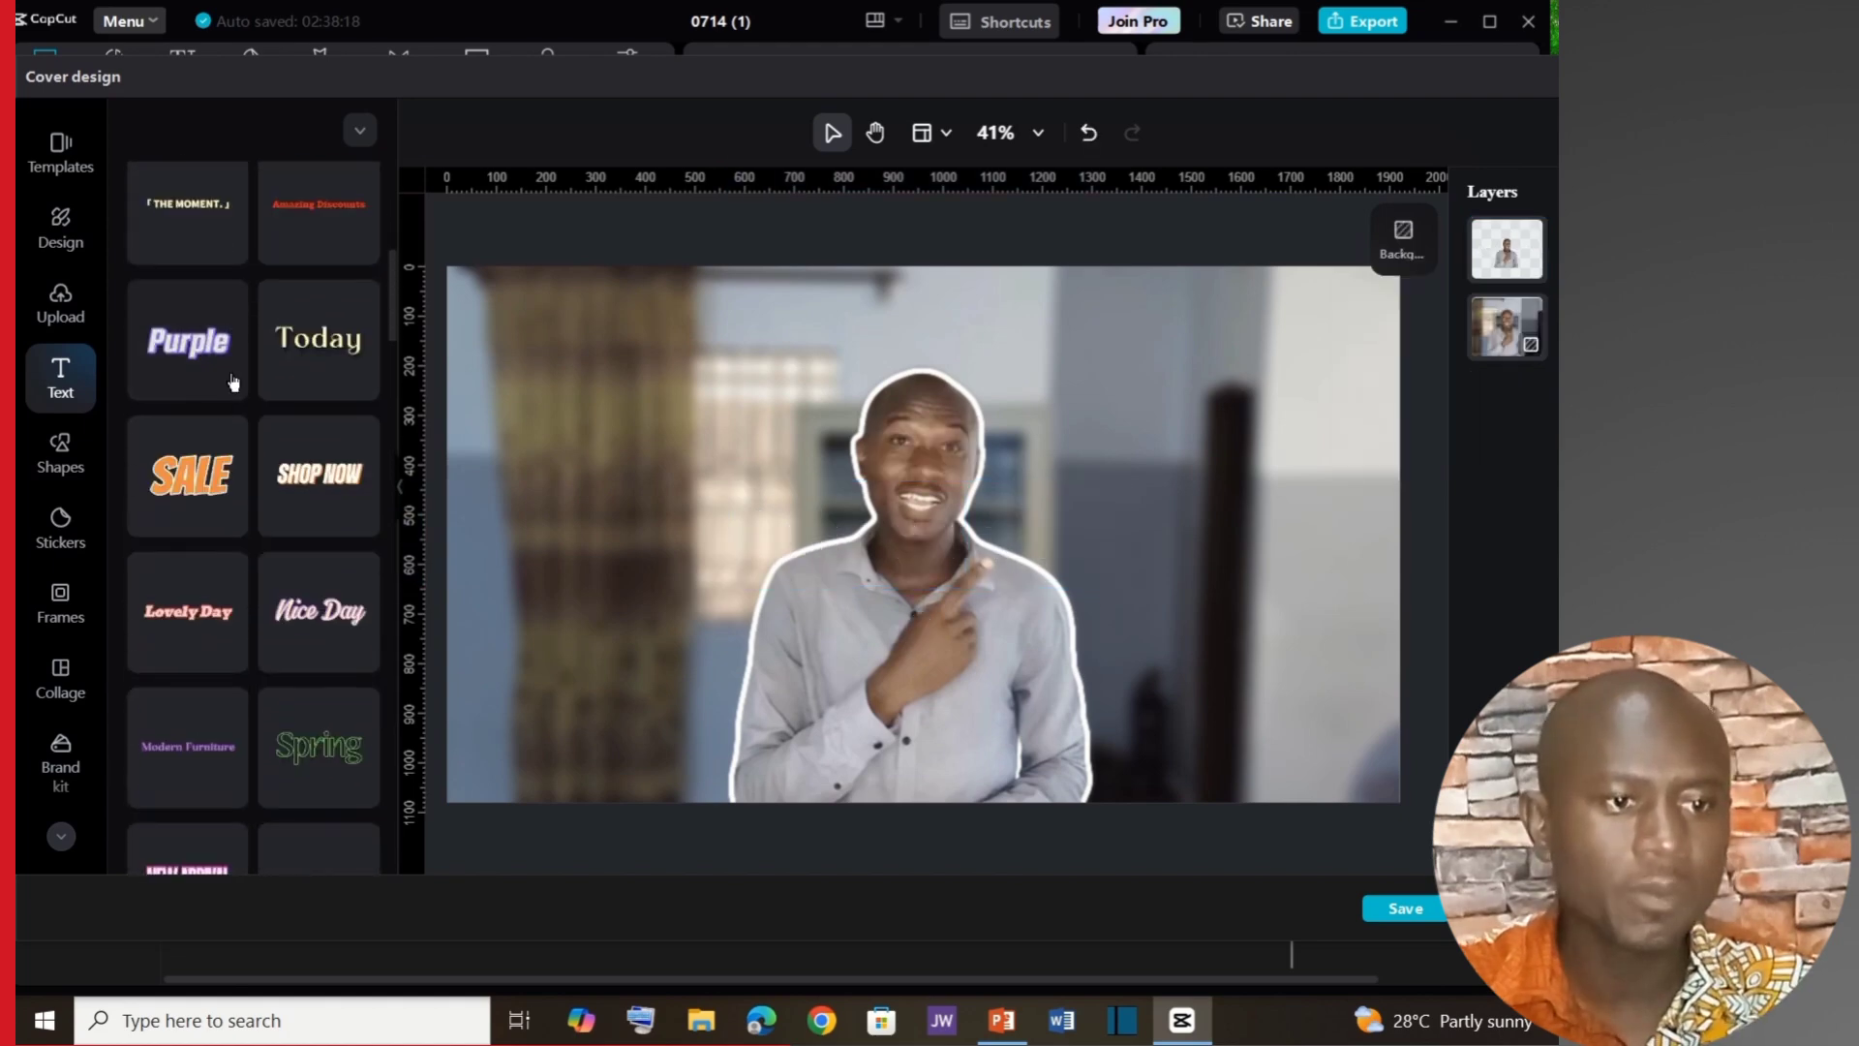
Add the orange "SALE" text style to the cover and change its wording to "THUMBNAIL".
{"action": "left_click", "coordinate": [189, 481]}
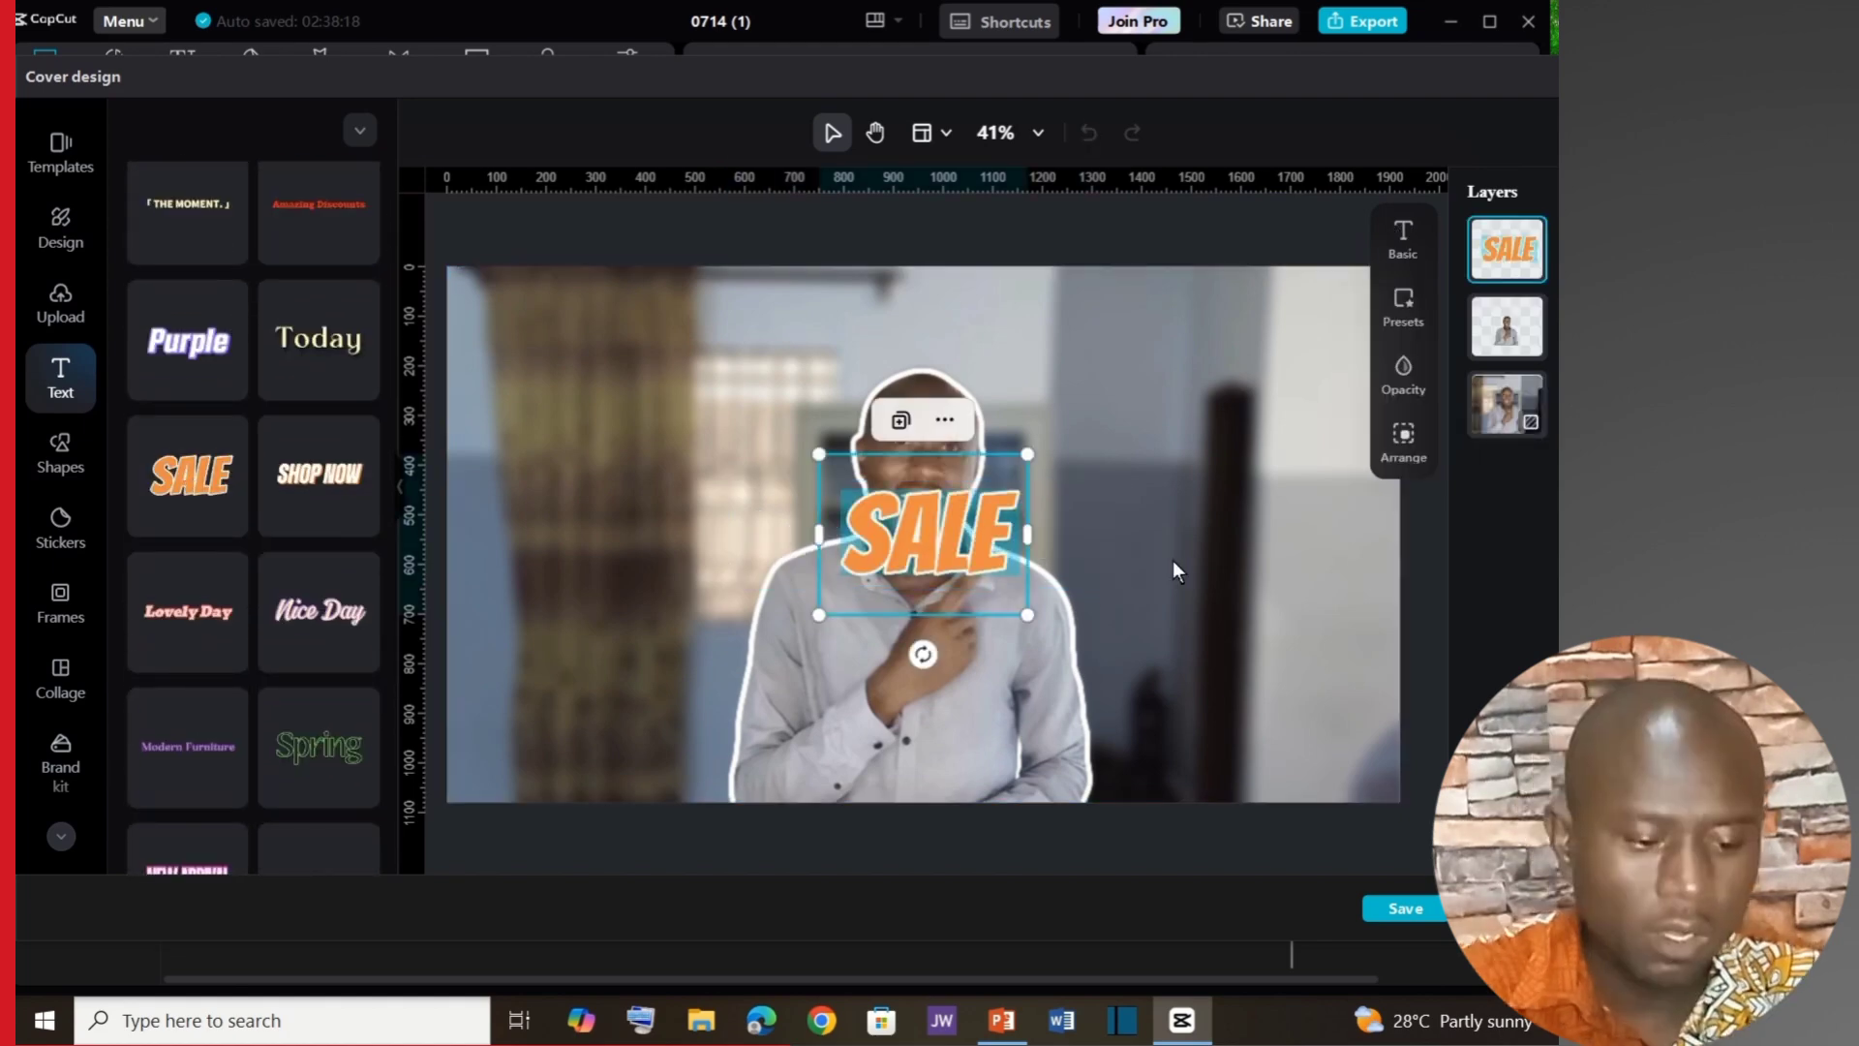
{"action": "type", "text": "T"}
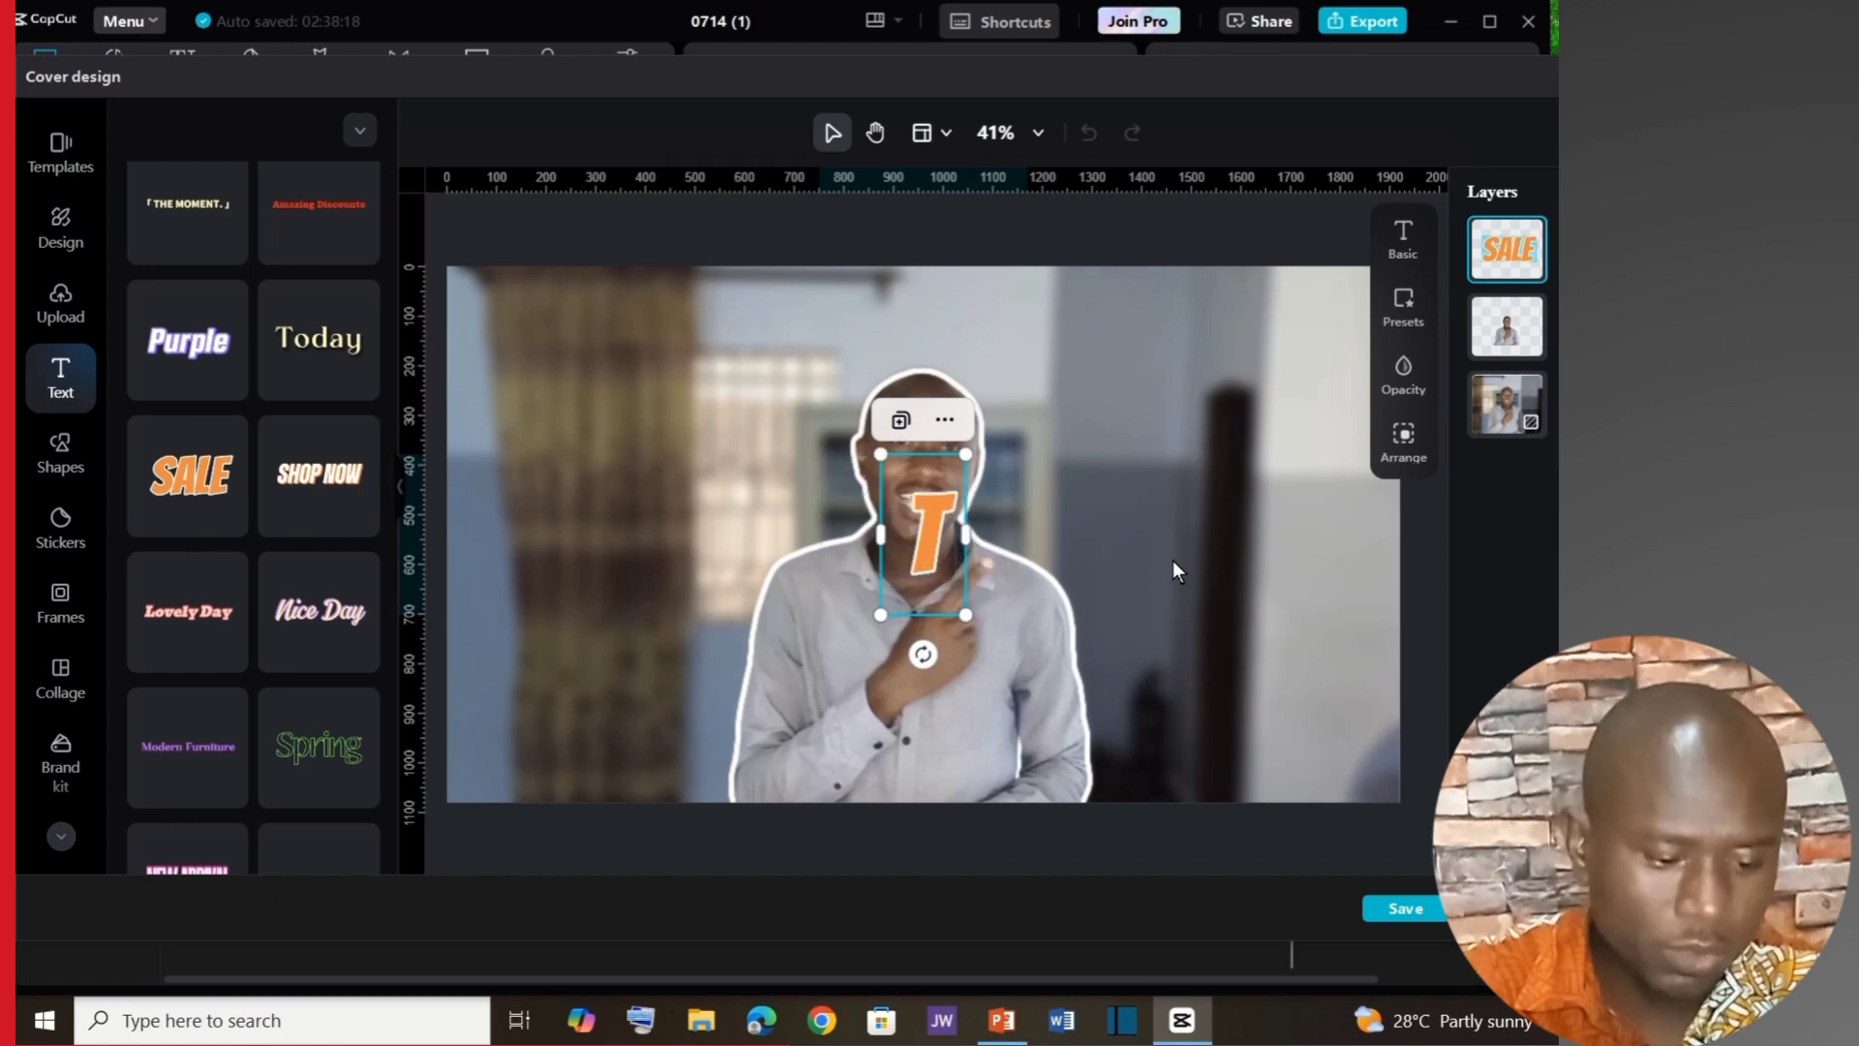
{"action": "type", "text": "HU"}
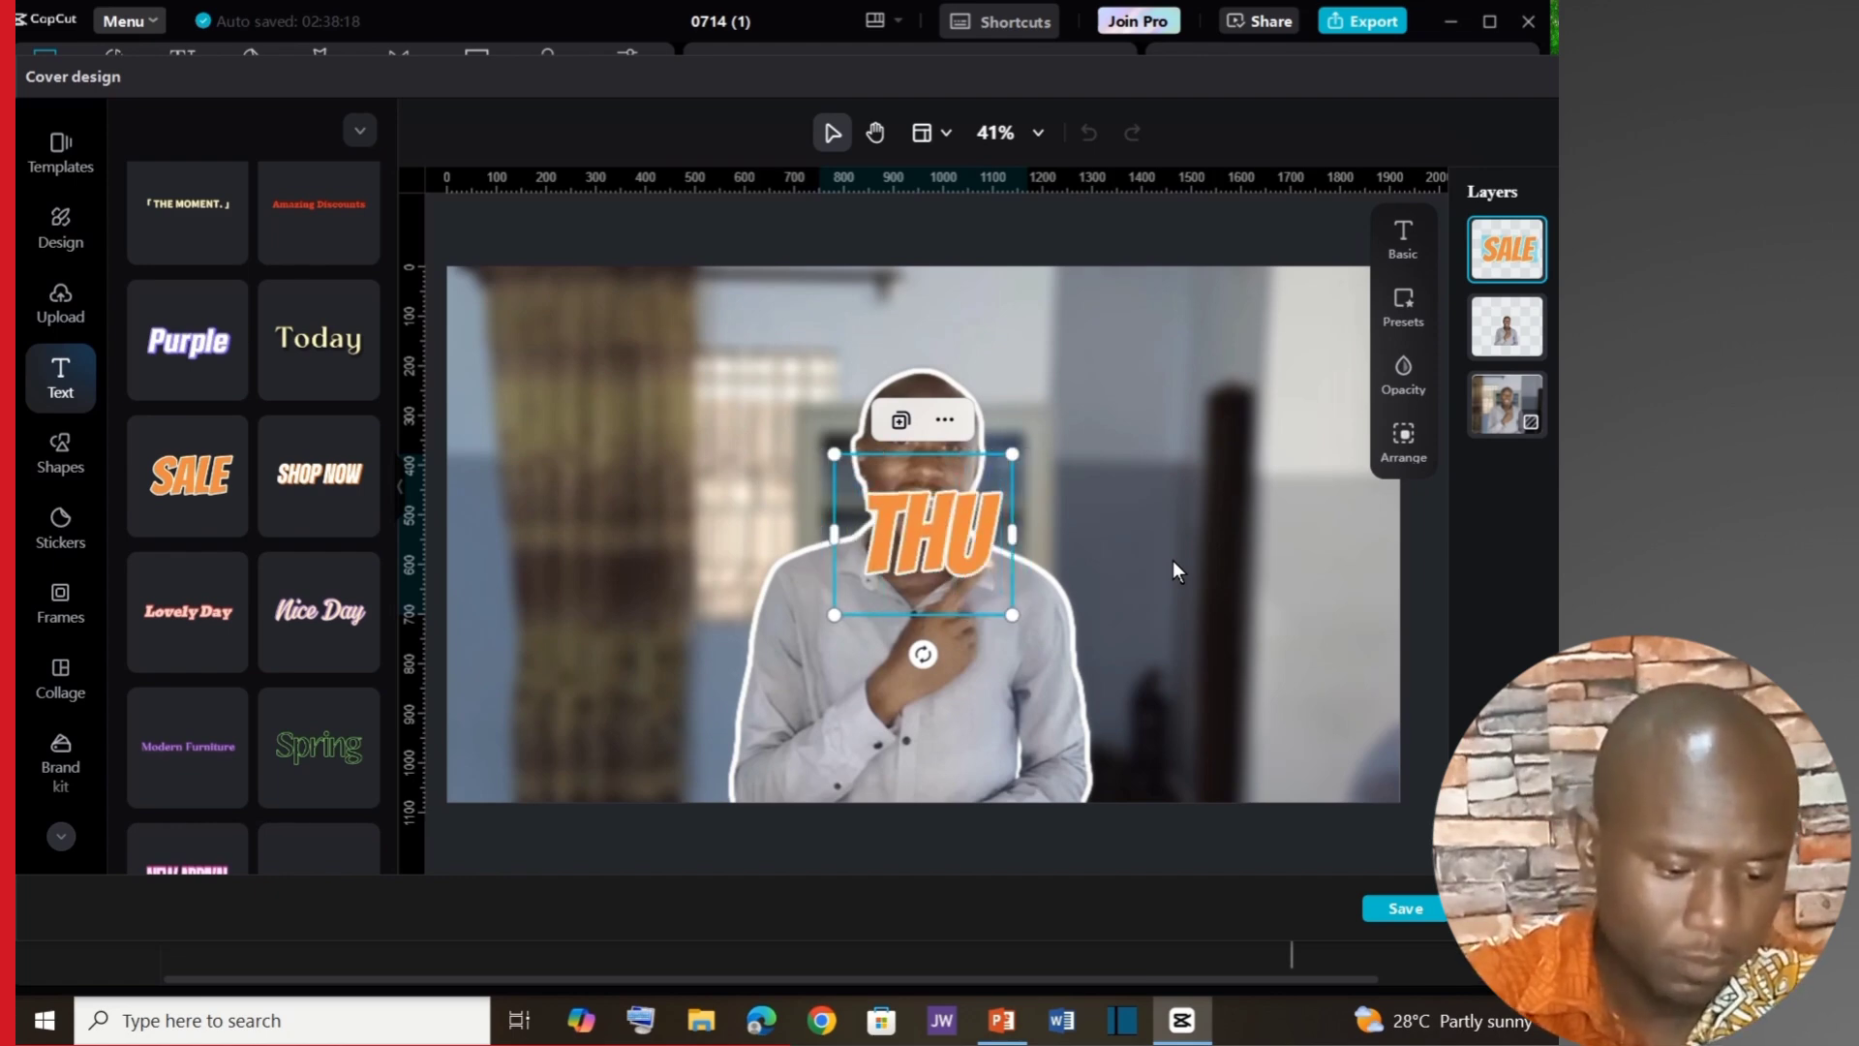
{"action": "type", "text": "MBNA"}
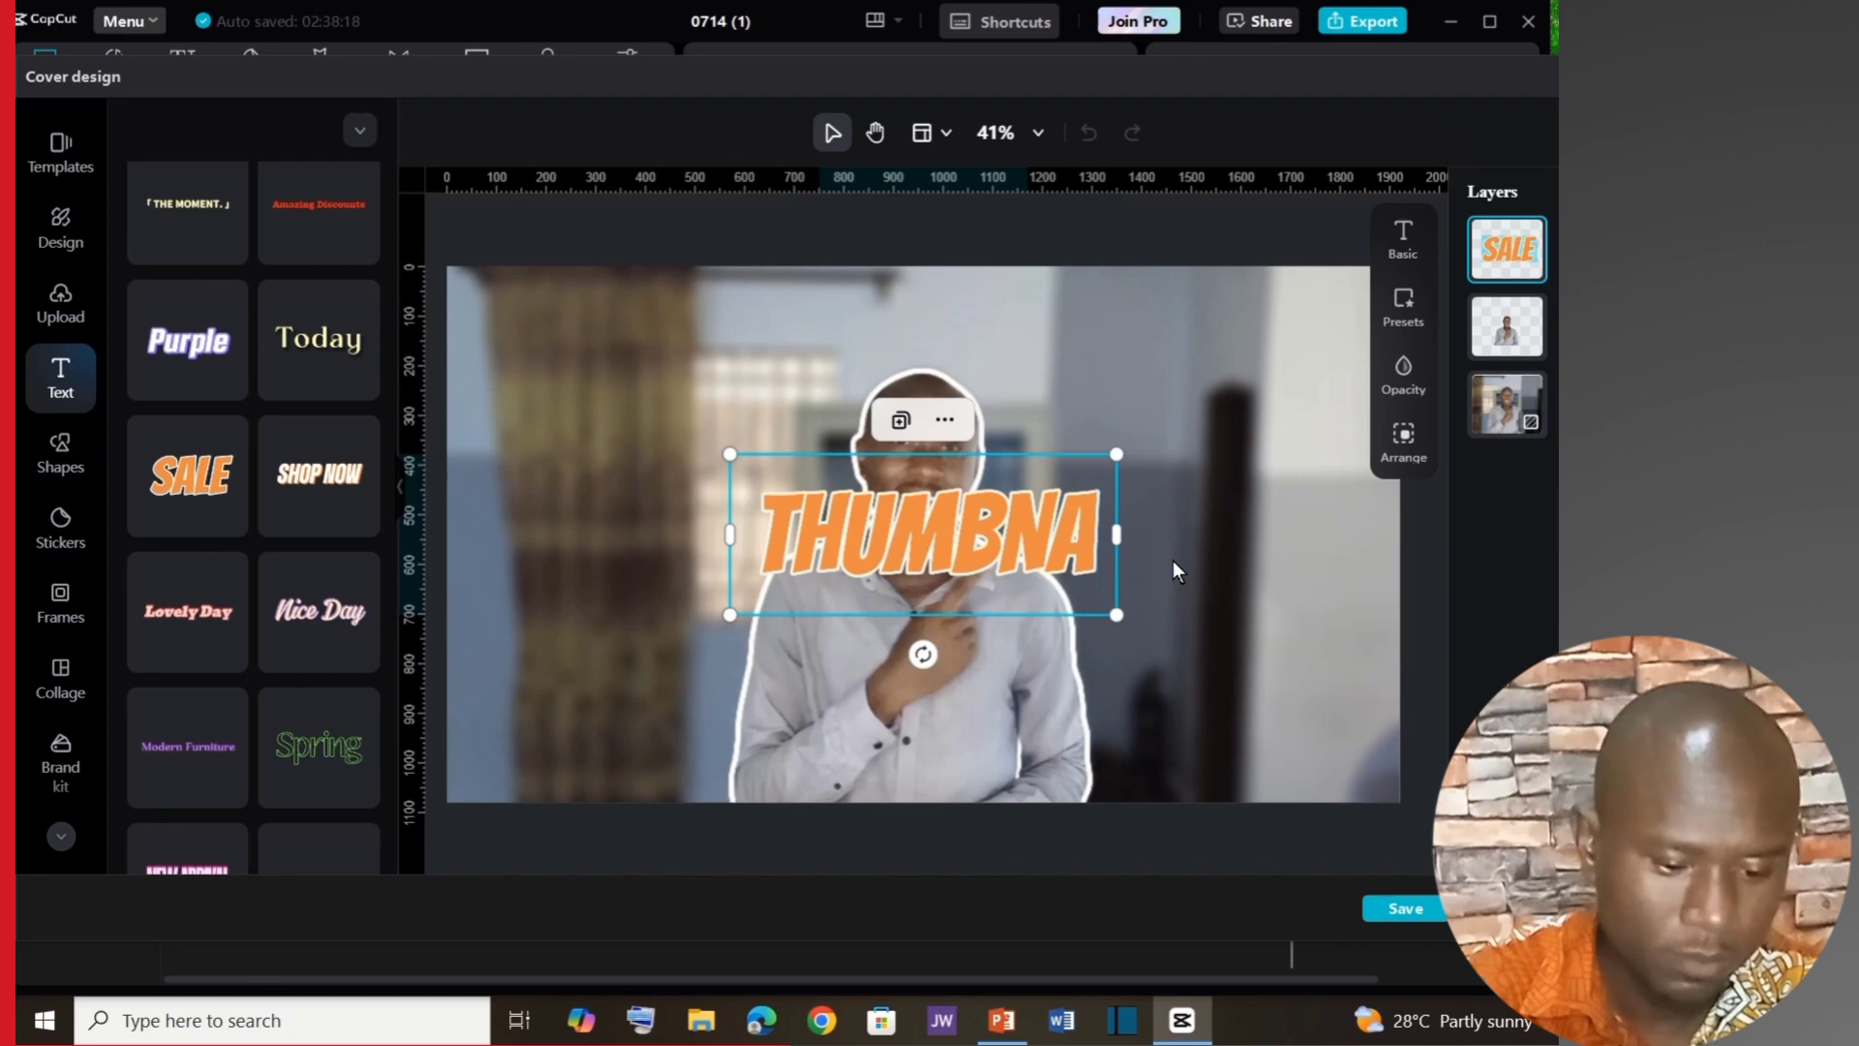
{"action": "type", "text": "IL"}
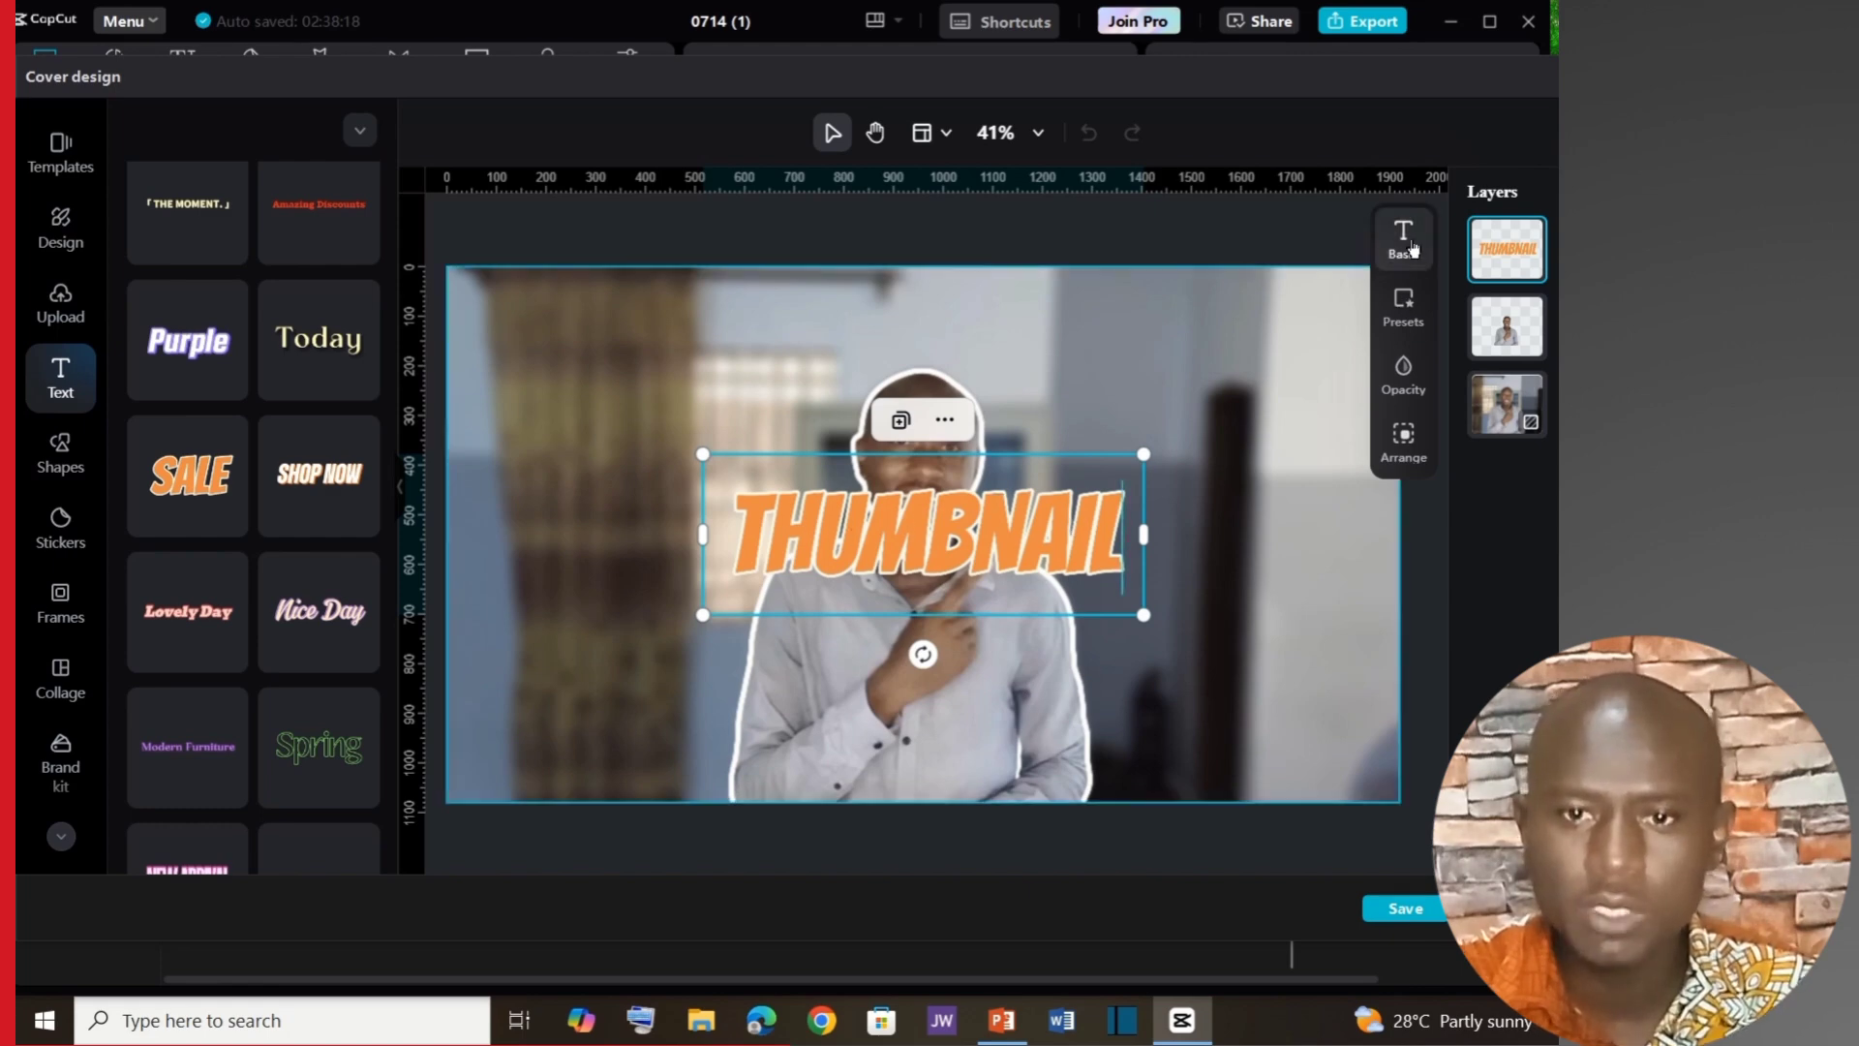
Look over the THUMBNAIL text's font and size options, then change its stroke colour to black.
{"action": "left_click", "coordinate": [1403, 238]}
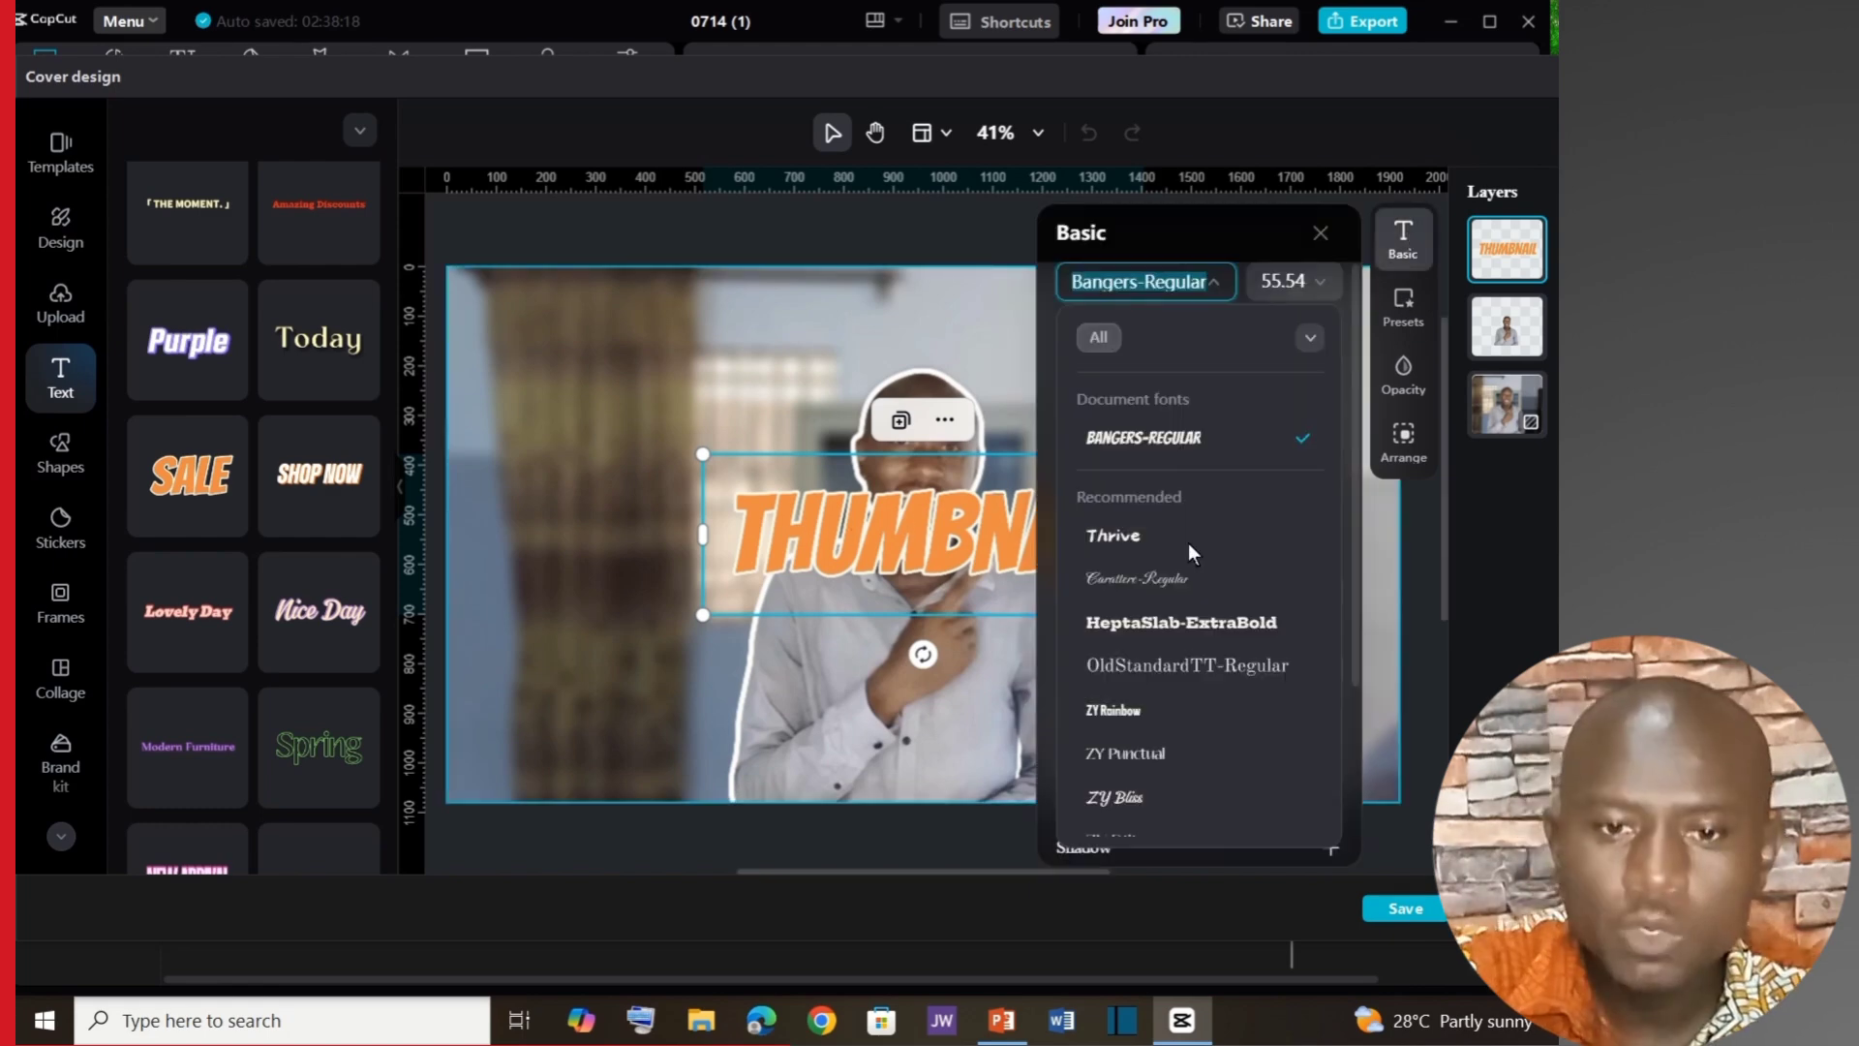
{"action": "scroll", "coordinate": [1187, 543], "scroll_direction": "down", "scroll_amount": 3}
{"action": "scroll", "coordinate": [1182, 482], "scroll_direction": "up", "scroll_amount": 3}
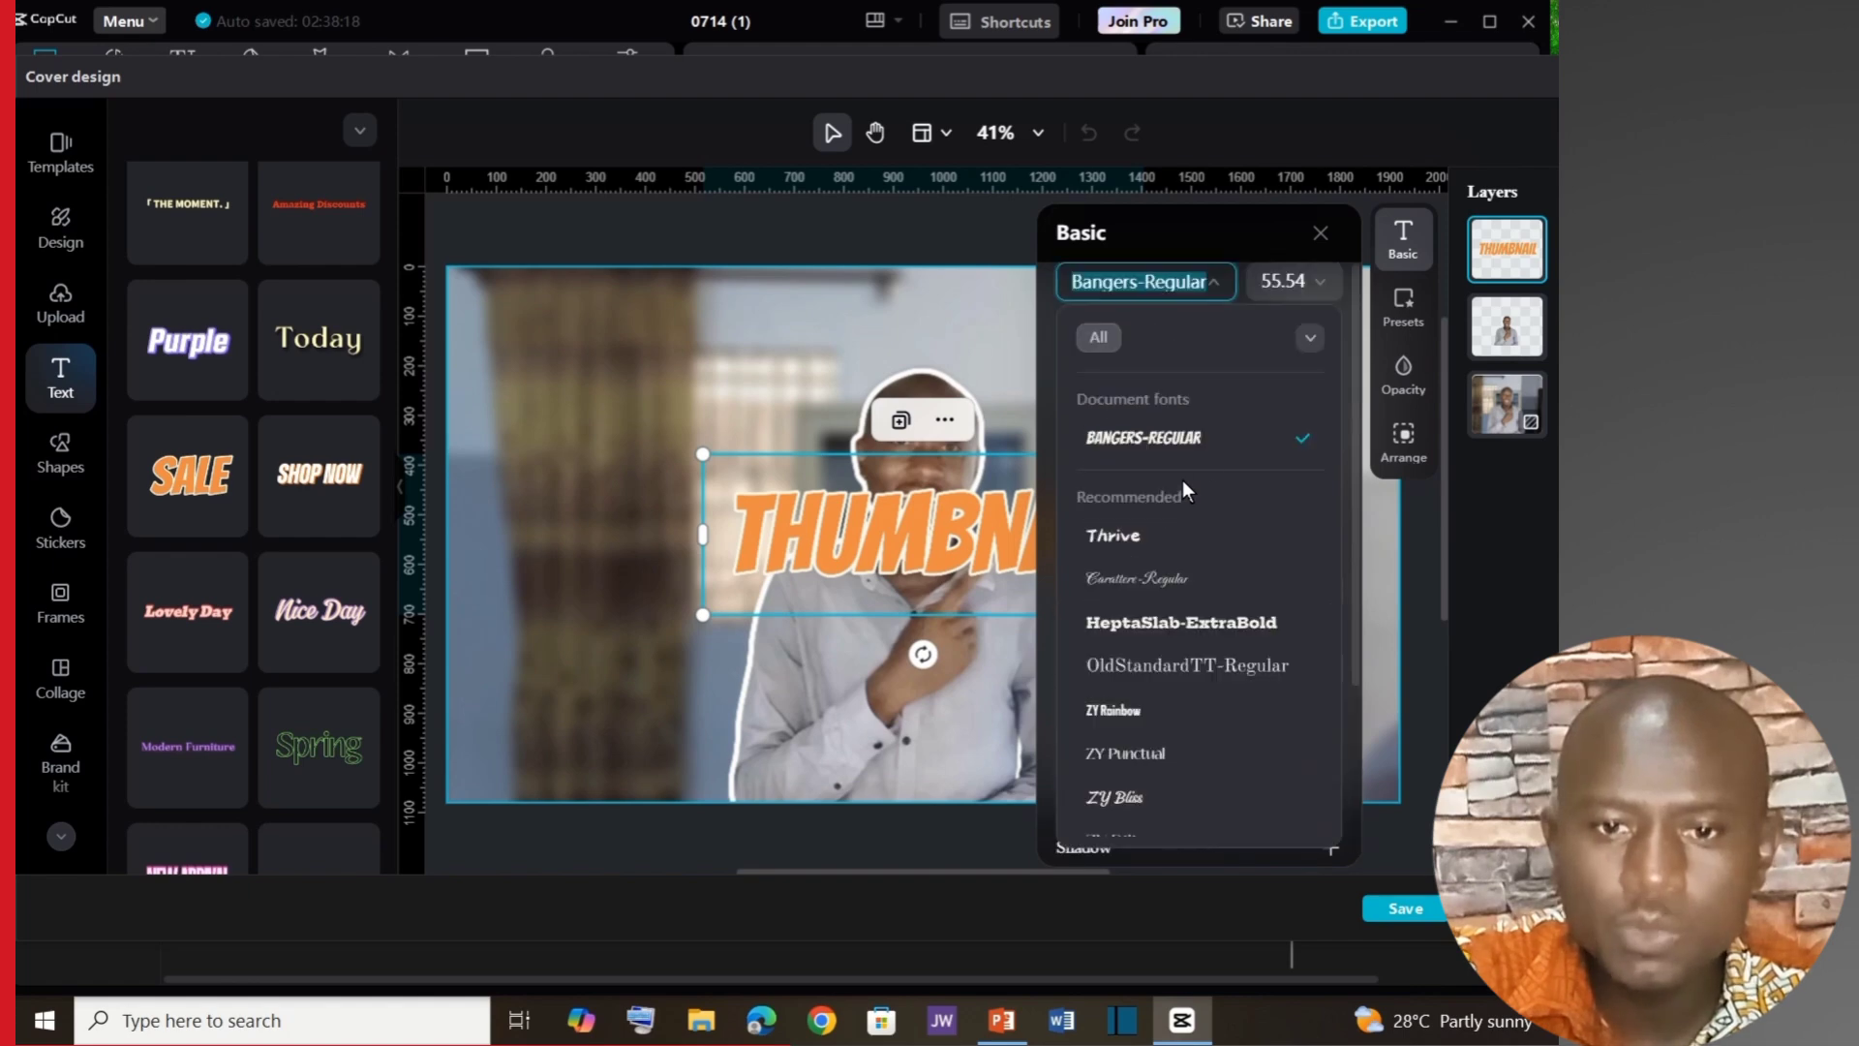
{"action": "left_click", "coordinate": [1315, 293]}
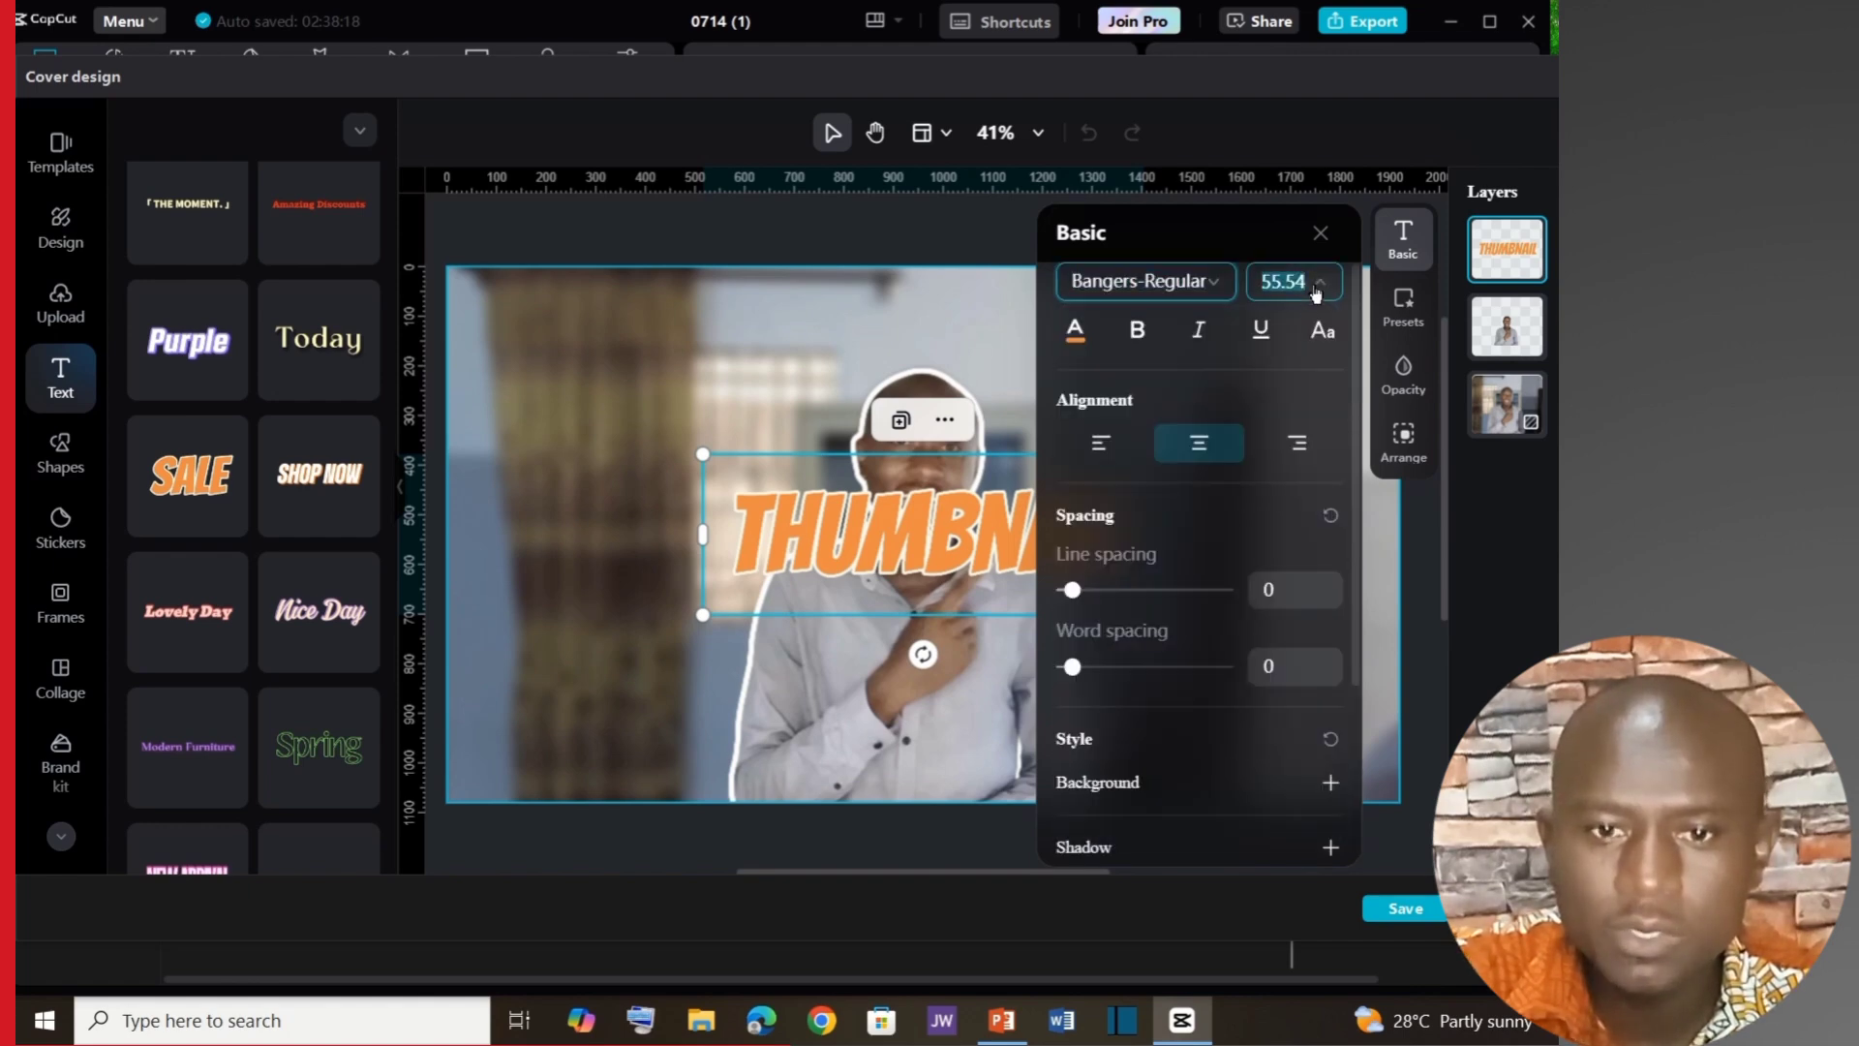
{"action": "left_click", "coordinate": [1315, 294]}
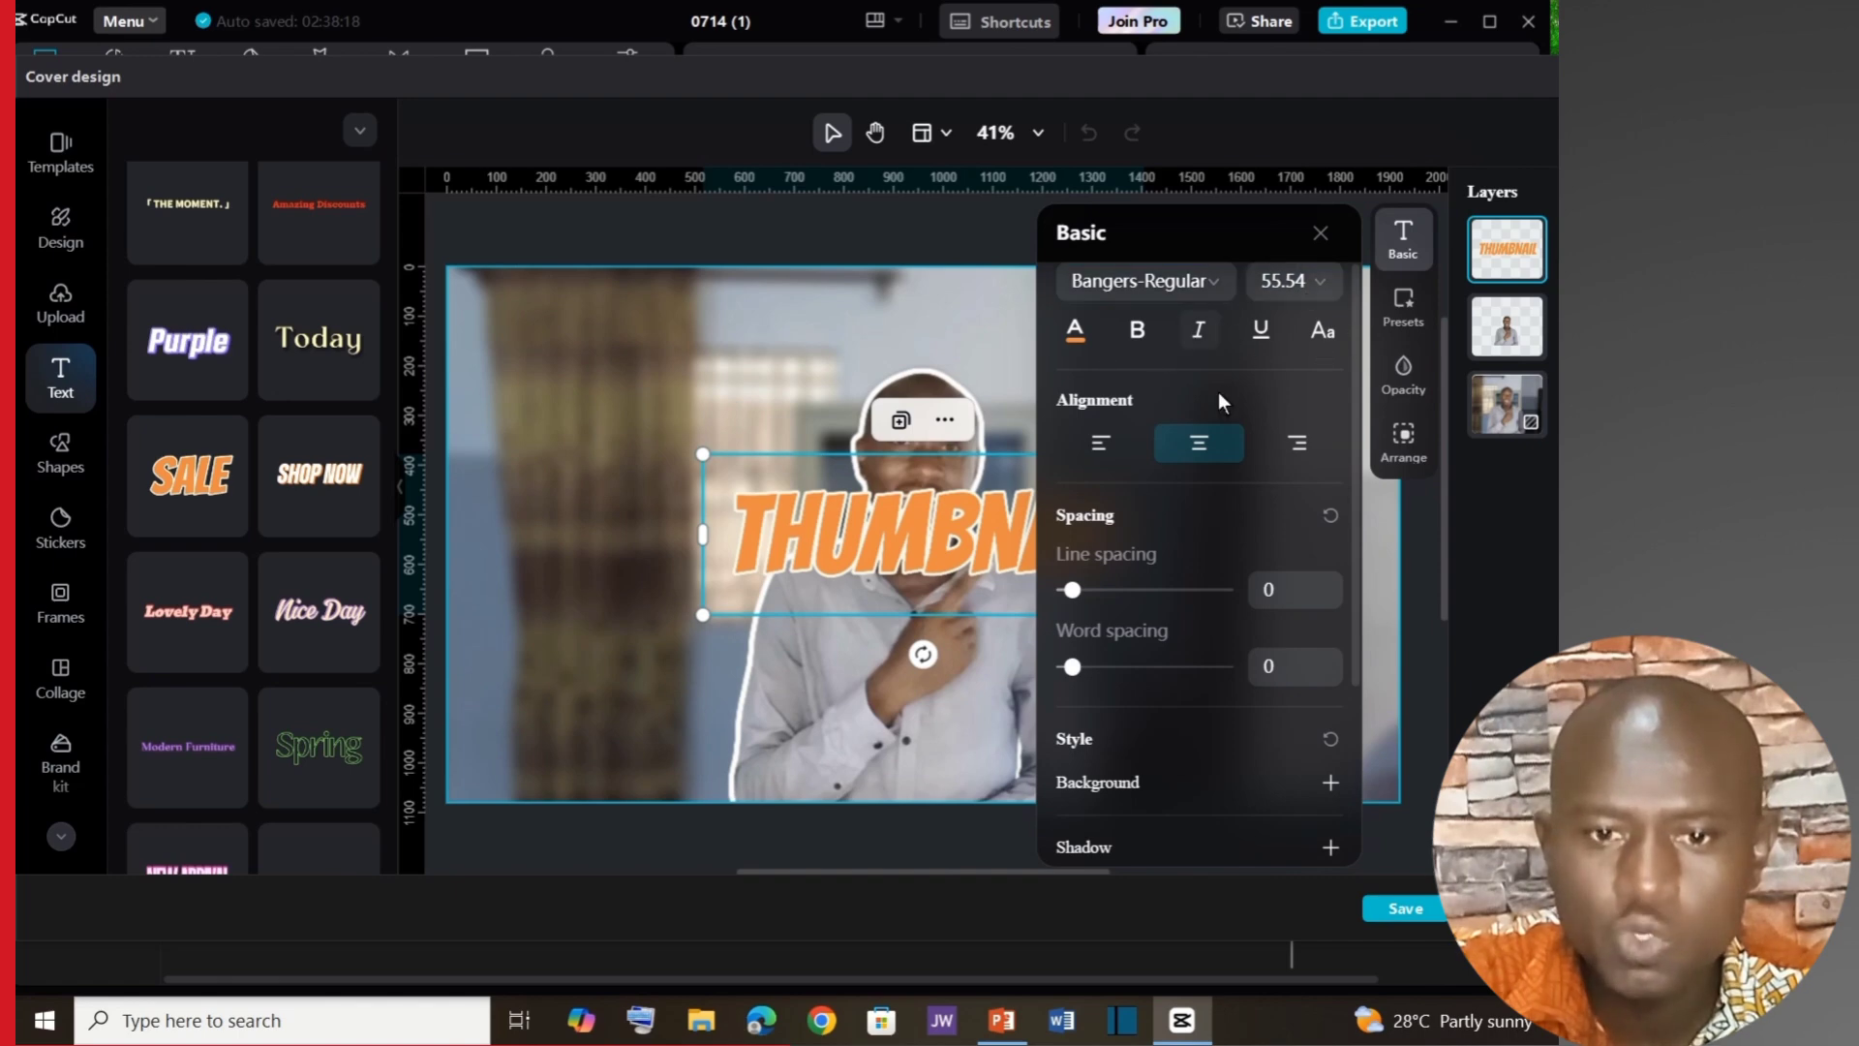
{"action": "scroll", "coordinate": [1193, 559], "scroll_direction": "down", "scroll_amount": 3}
{"action": "left_click", "coordinate": [1069, 710]}
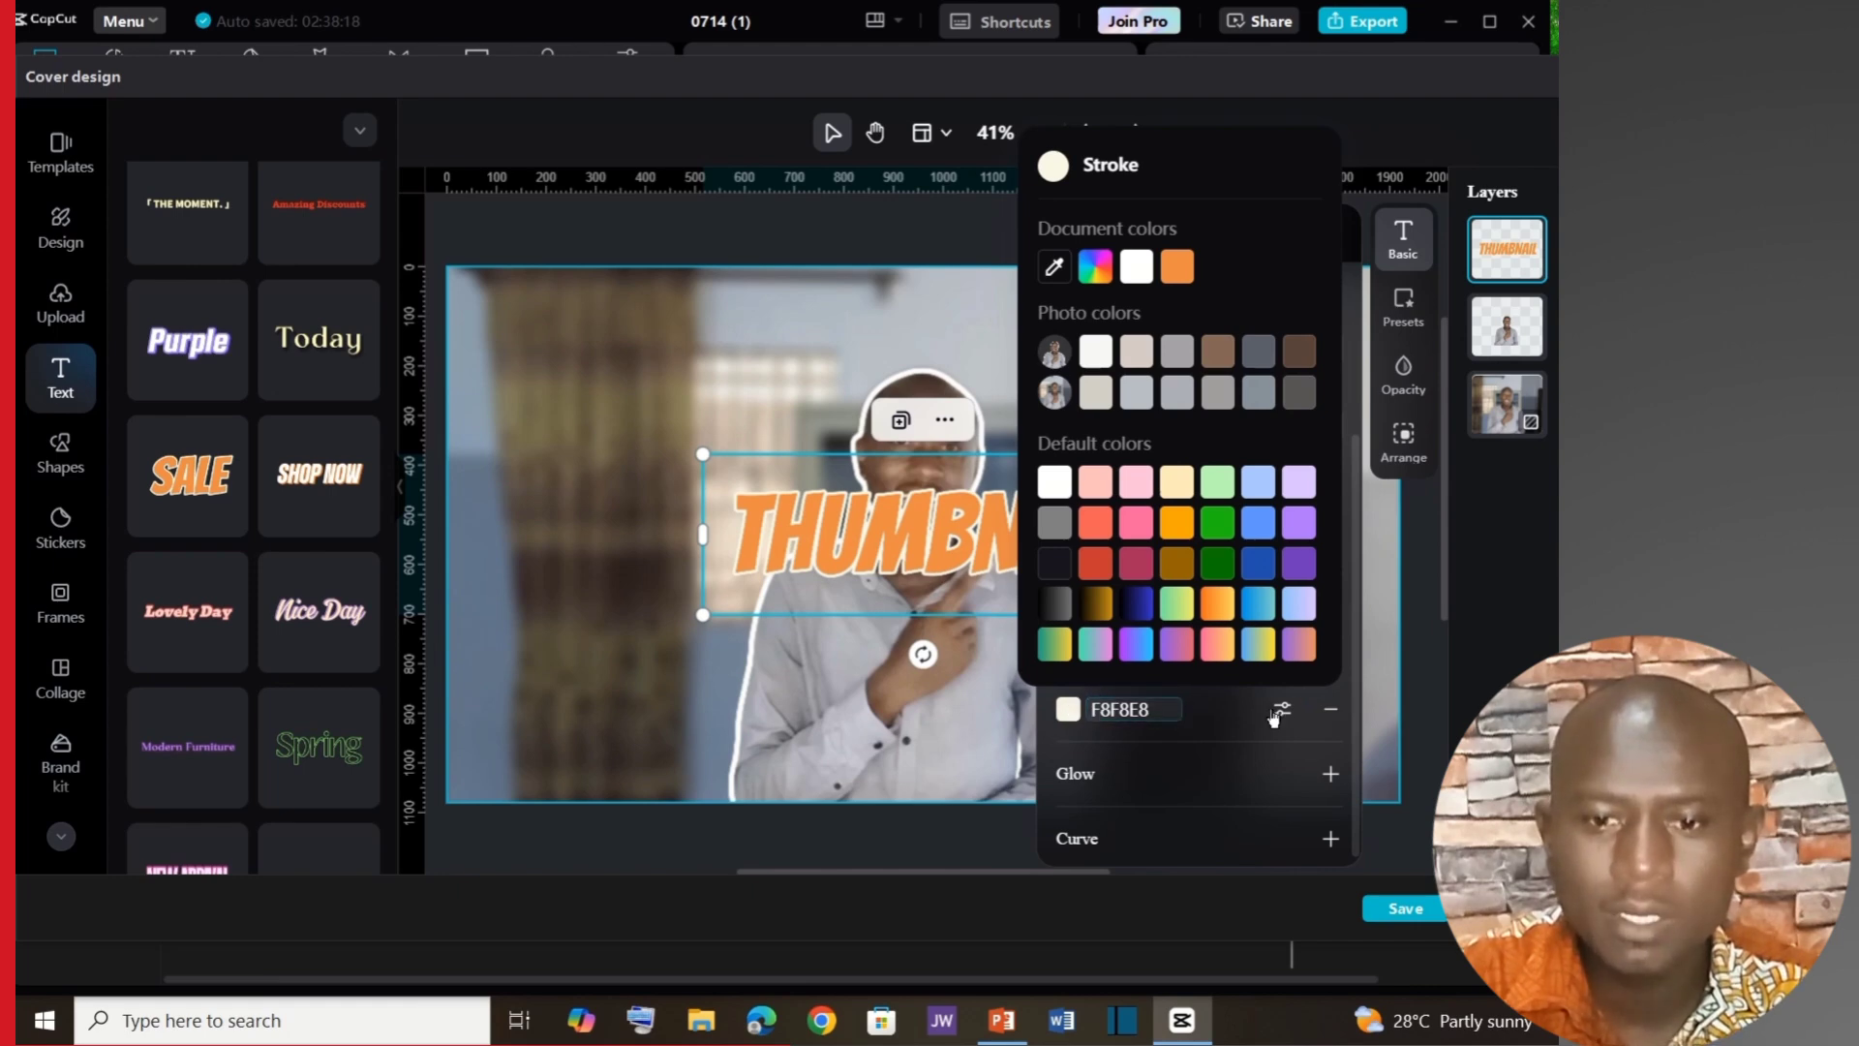
{"action": "left_click", "coordinate": [1055, 564]}
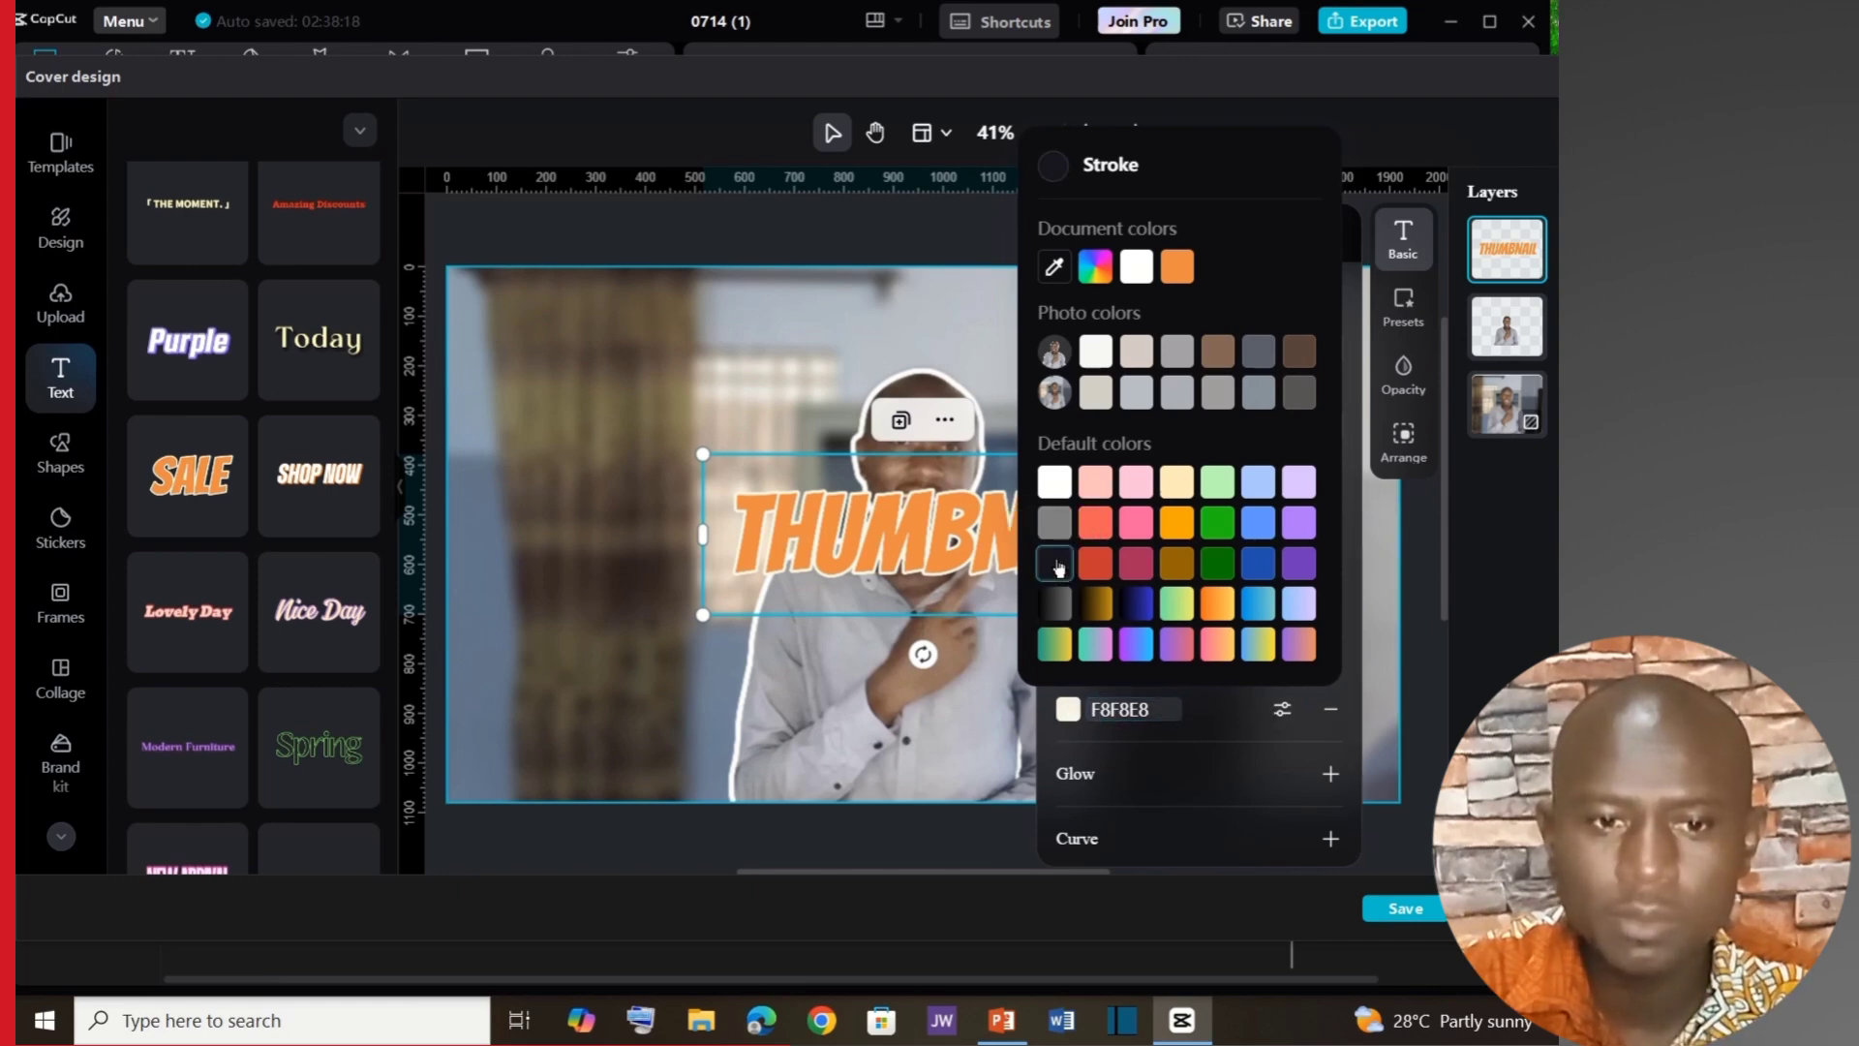
{"action": "left_click", "coordinate": [983, 651]}
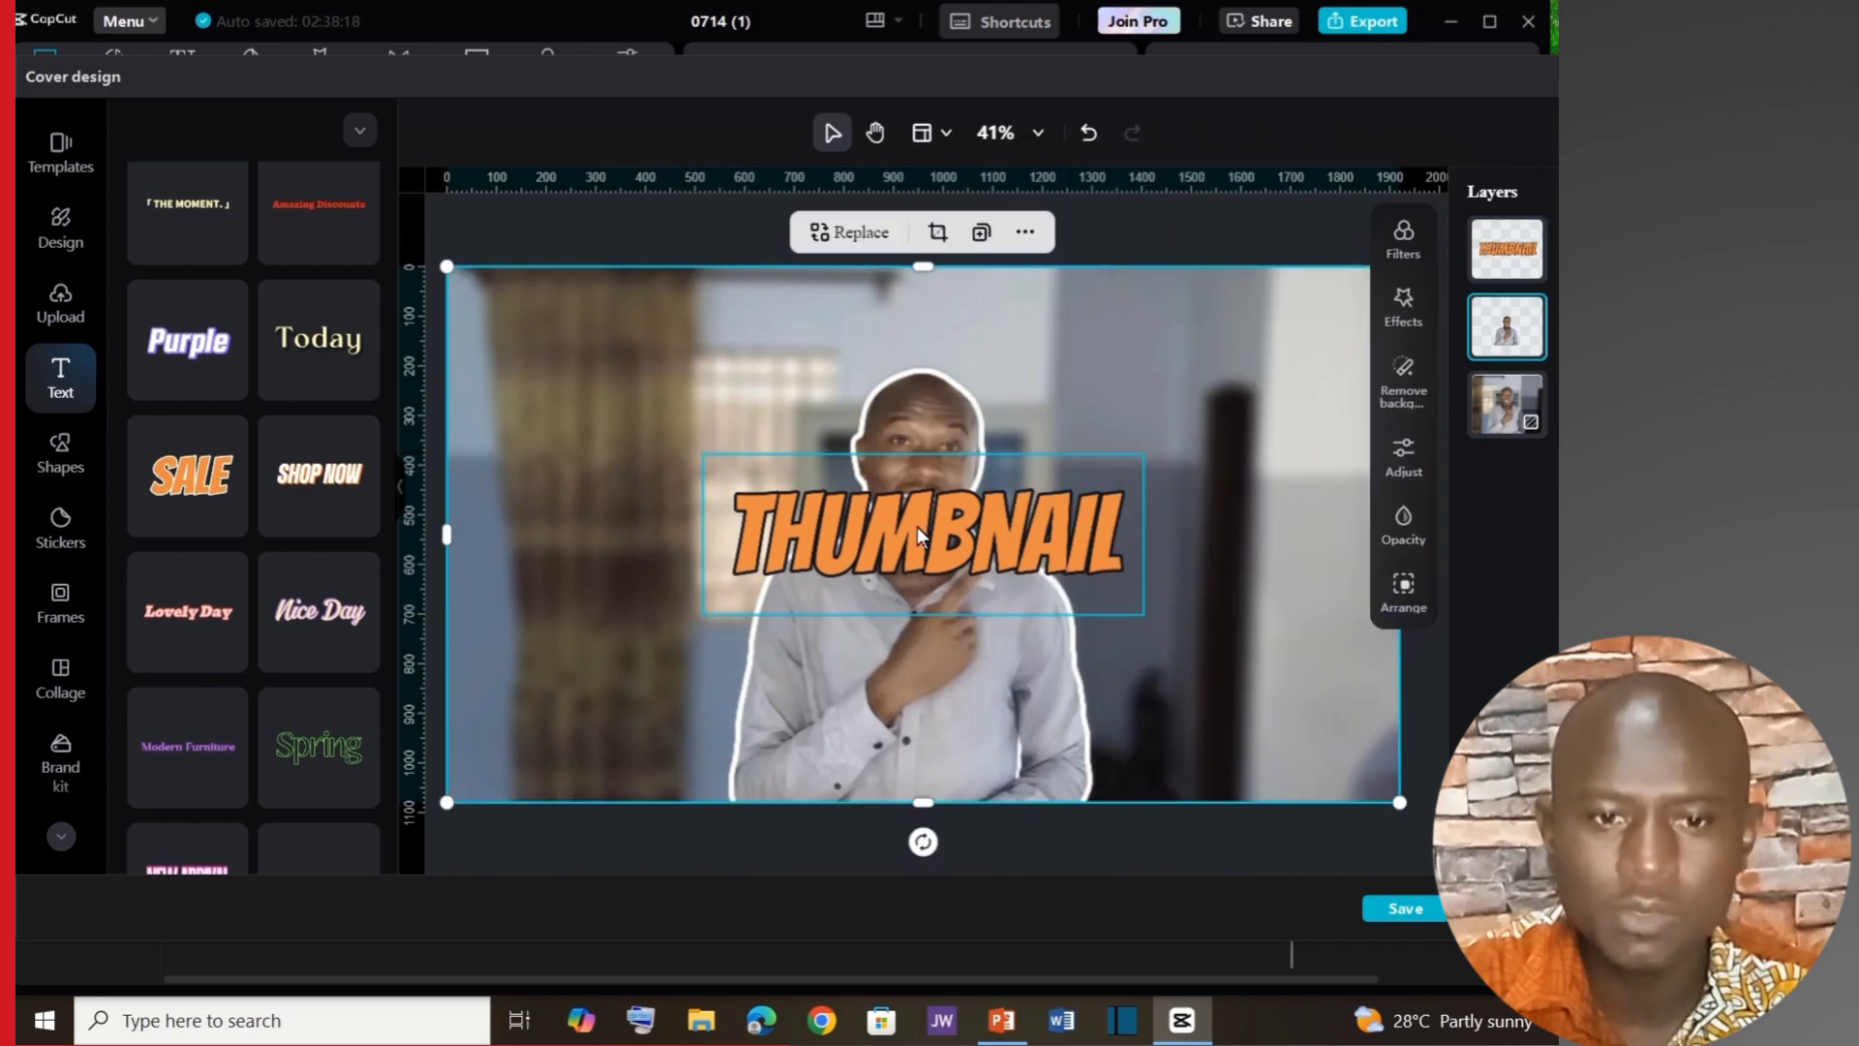
Move the THUMBNAIL text to the cover's upper right beside the subject's head and shrink it to fit.
{"action": "left_click", "coordinate": [944, 509]}
{"action": "left_click_drag", "start_coordinate": [944, 509], "coordinate": [1210, 389]}
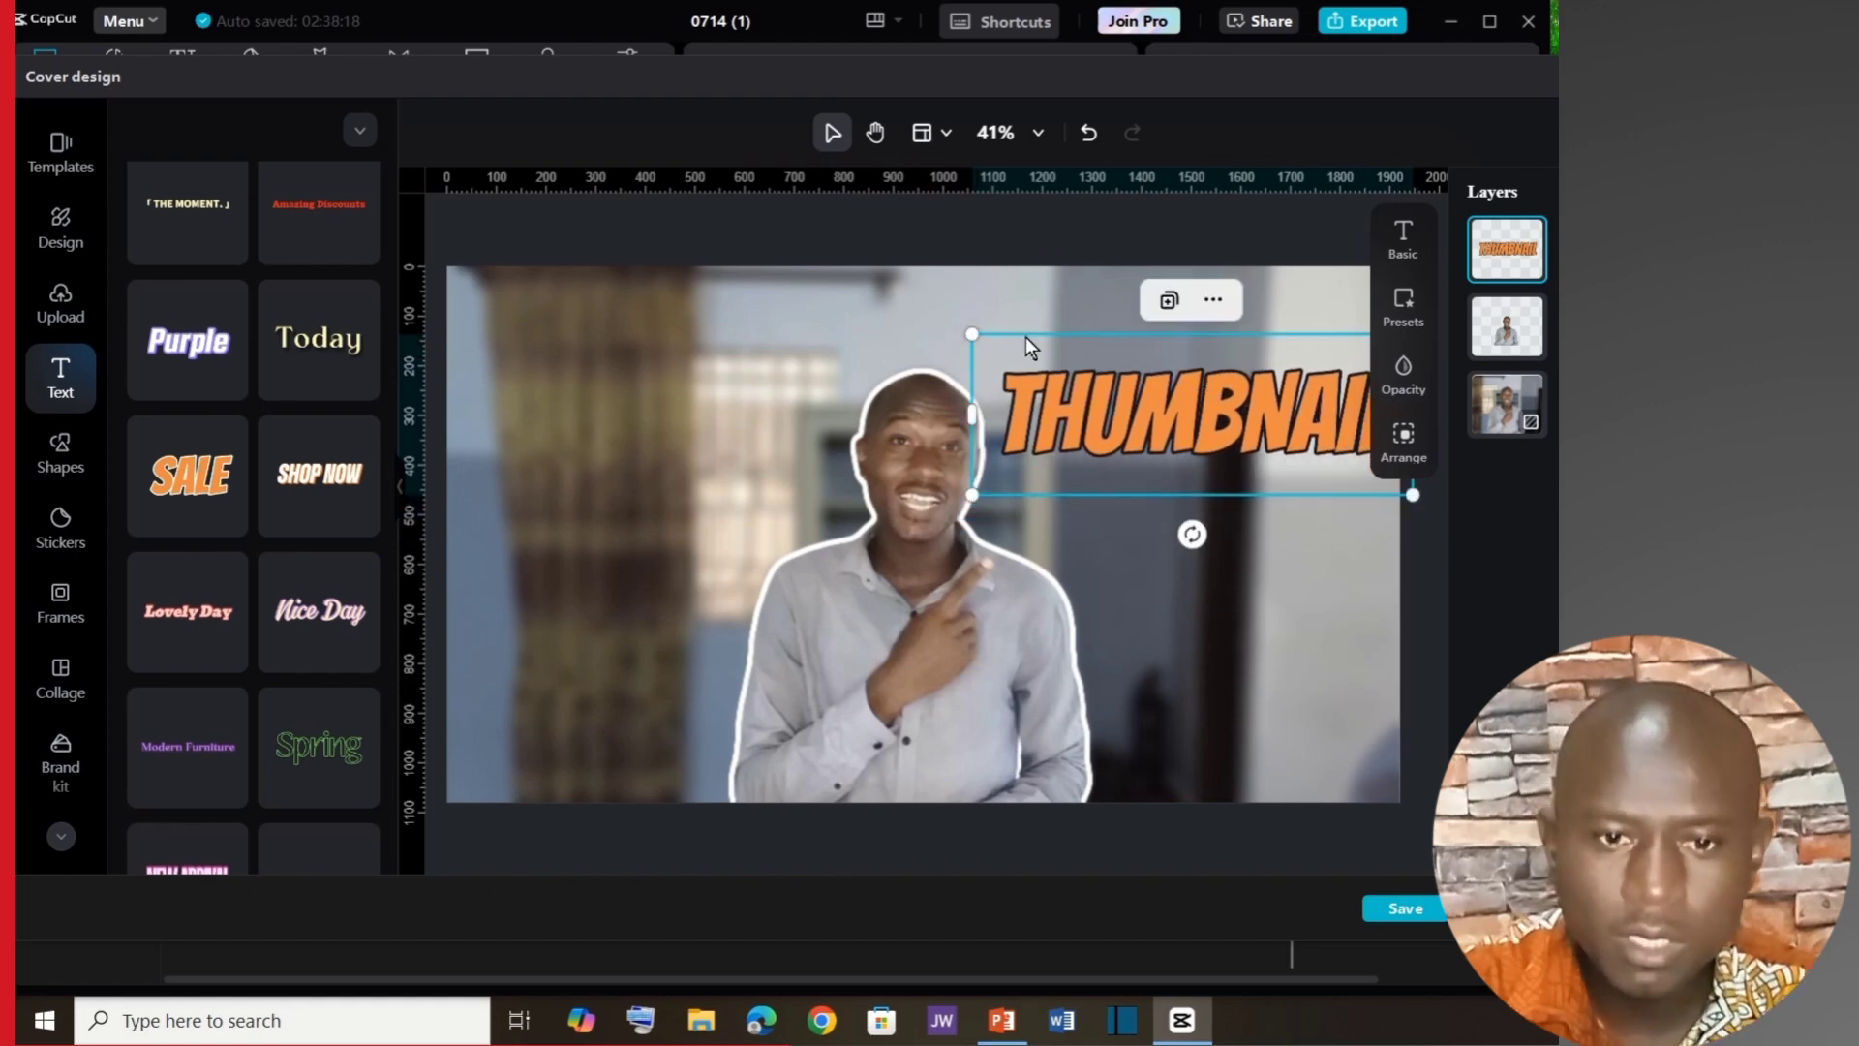
{"action": "left_click_drag", "start_coordinate": [971, 329], "coordinate": [1067, 389]}
Duplicate the THUMBNAIL text and turn the copy below it into a tilted "TUTORIAL" text.
{"action": "left_click", "coordinate": [1156, 309]}
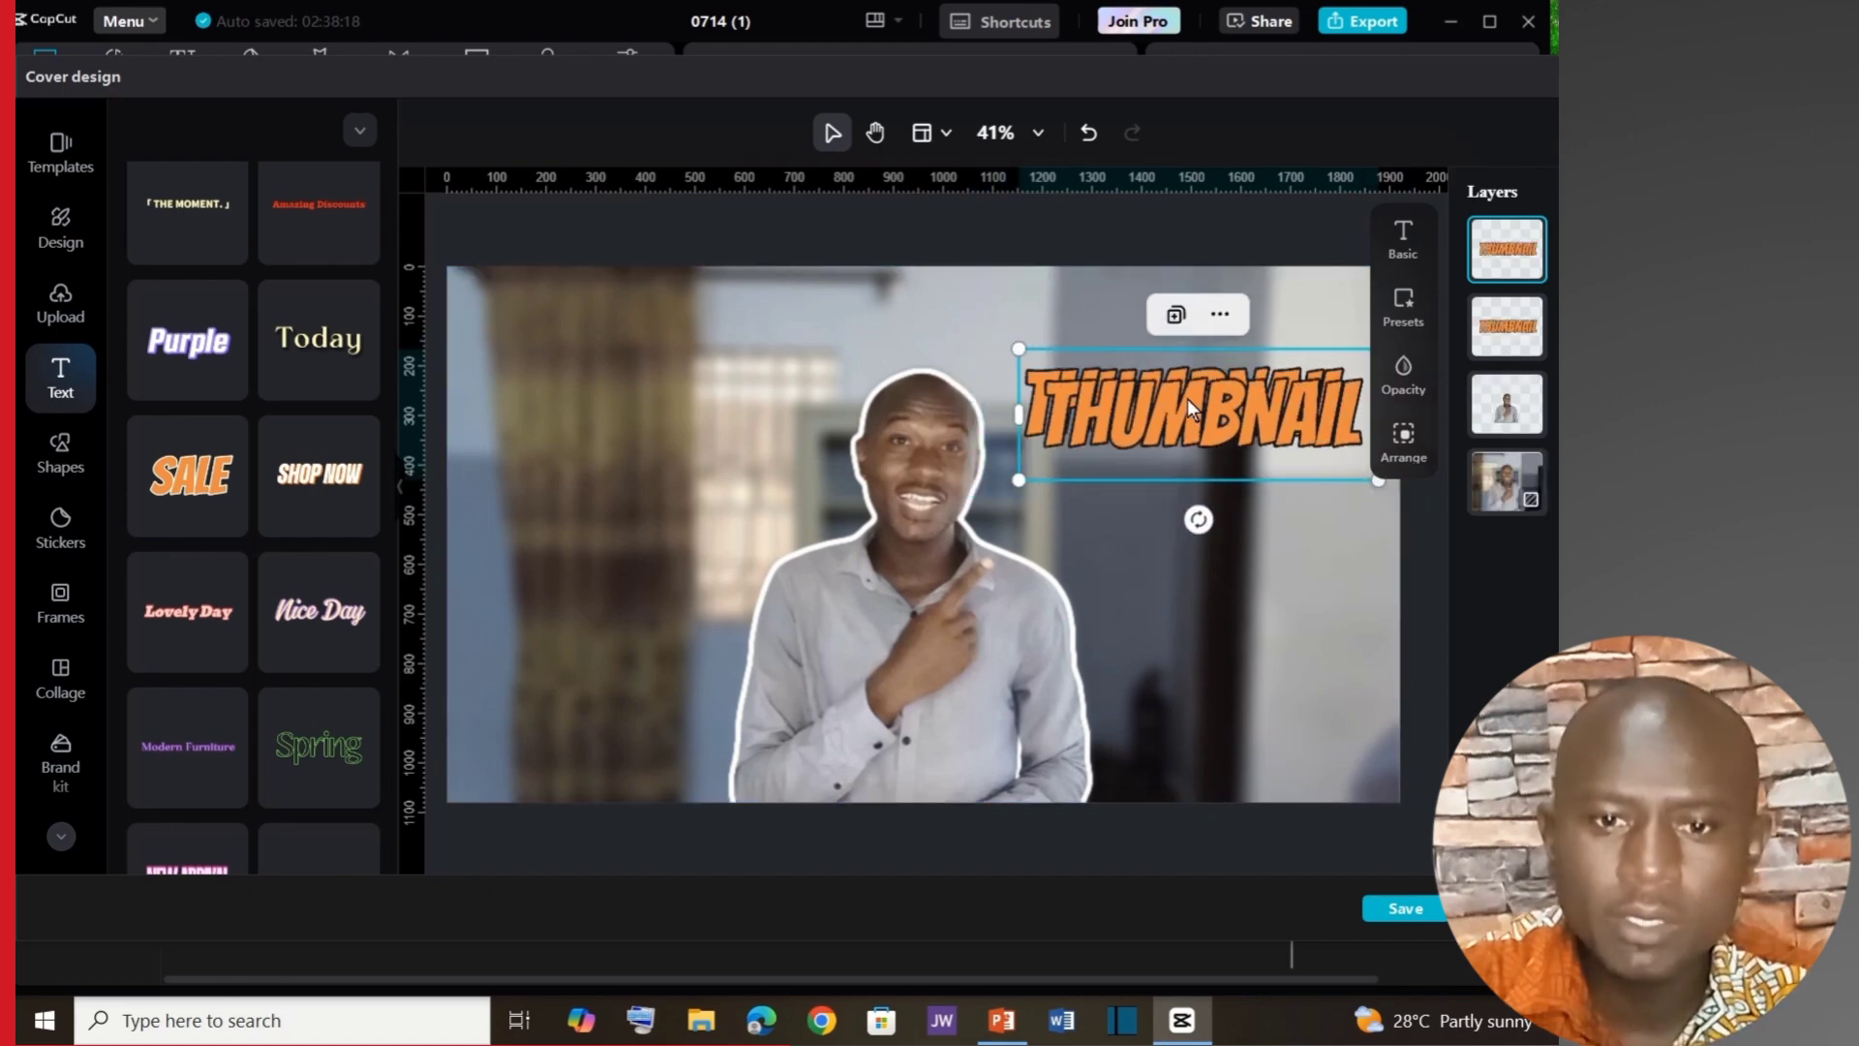
{"action": "left_click_drag", "start_coordinate": [1194, 414], "coordinate": [1187, 533]}
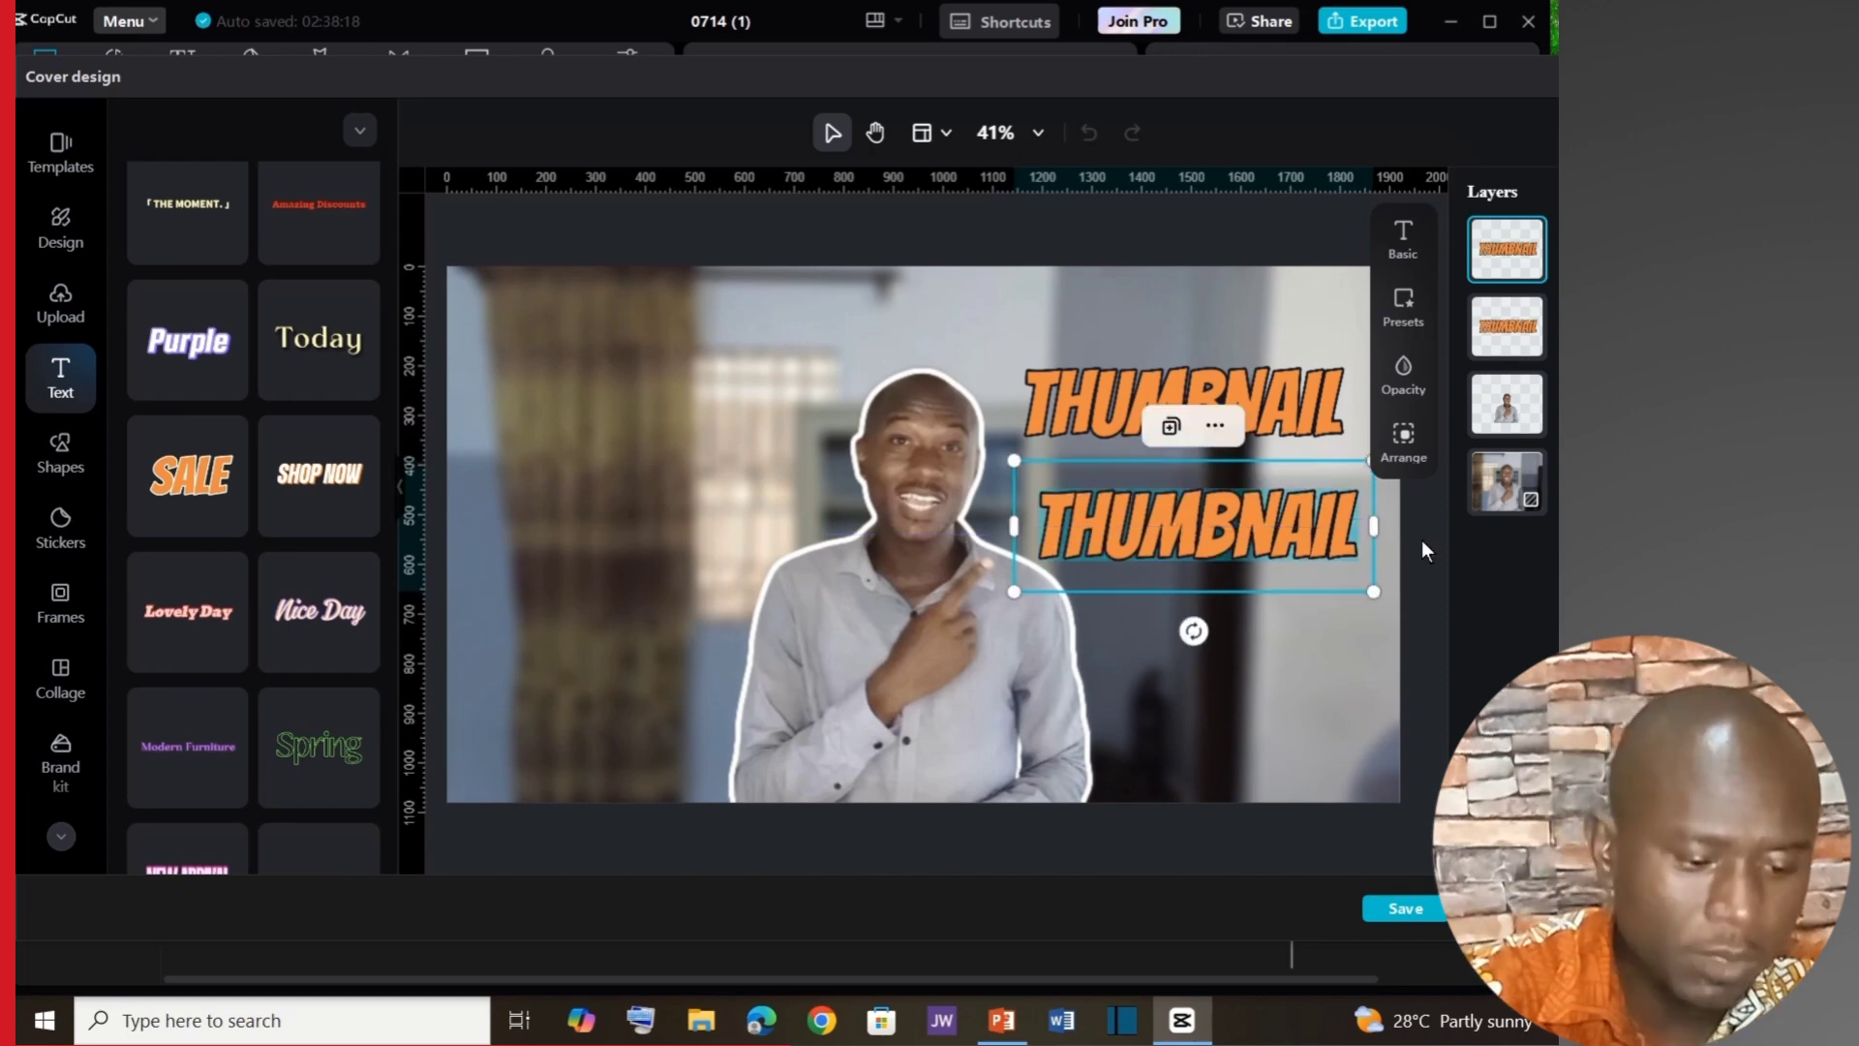
{"action": "type", "text": "TUTORIAL"}
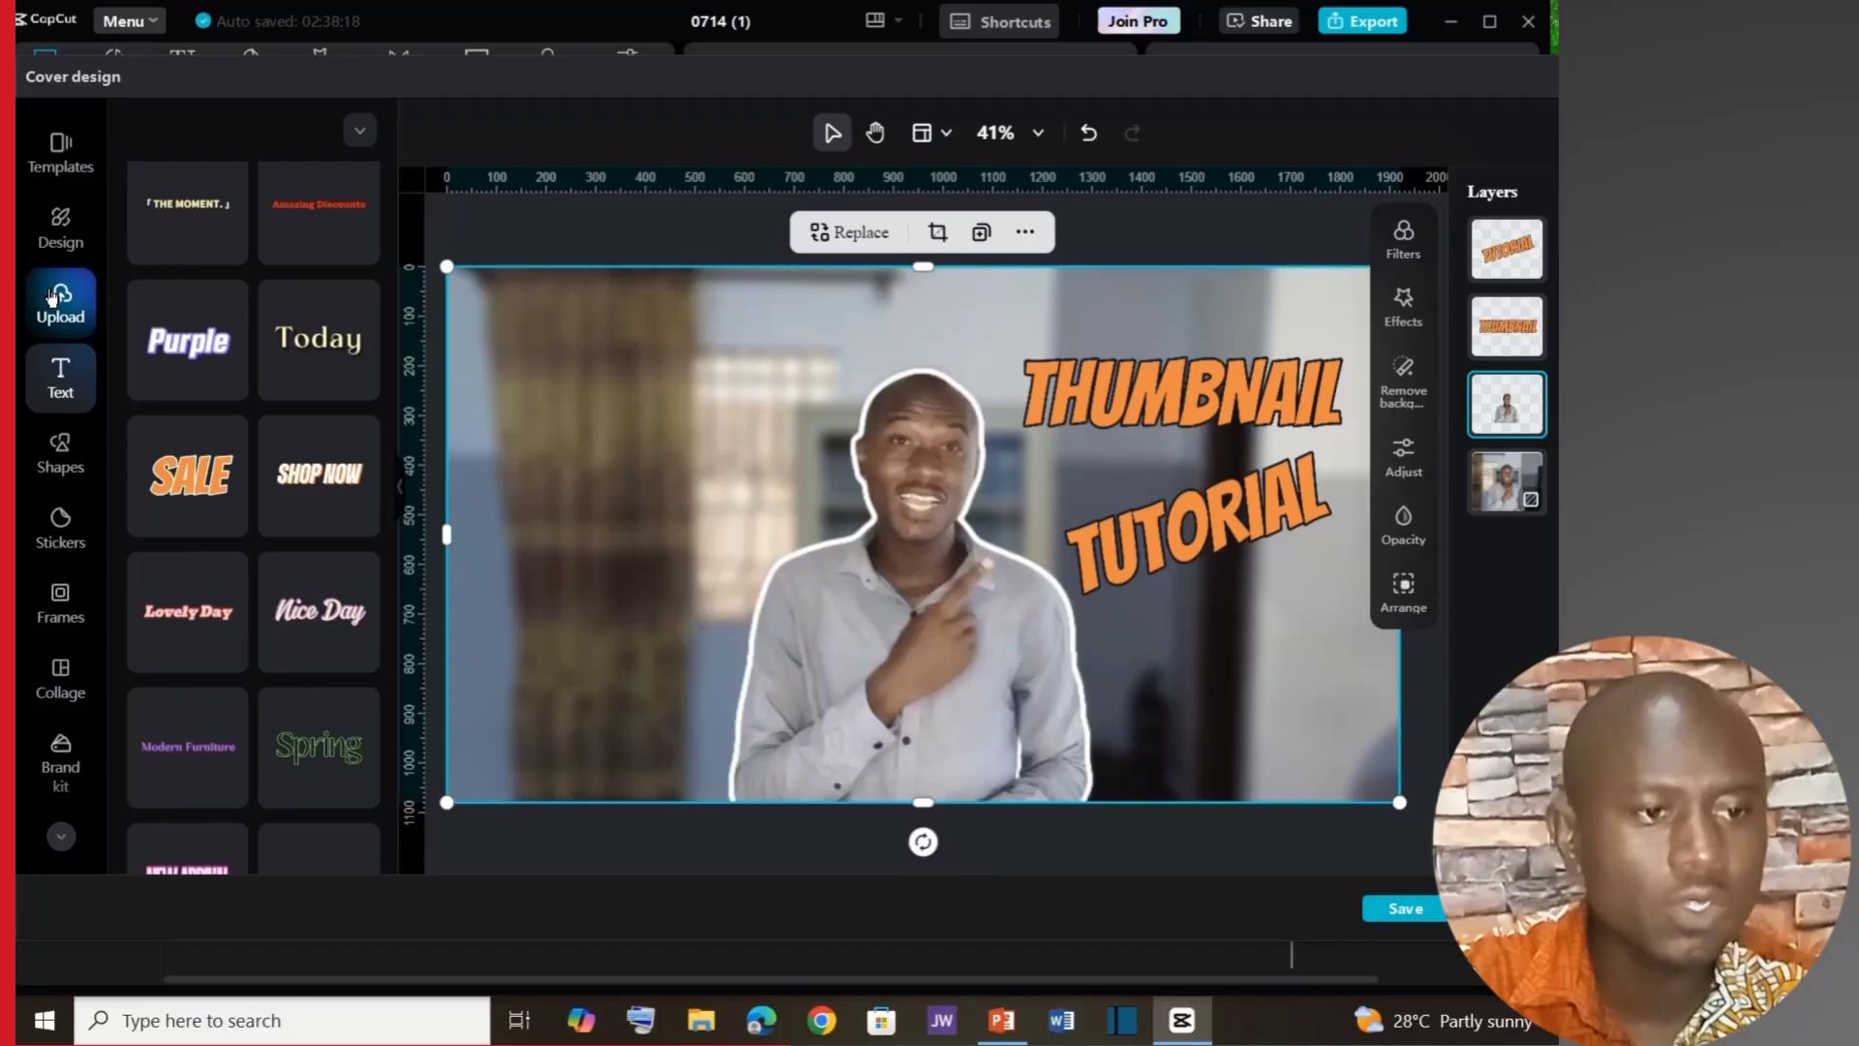
Upload the images "THANKS_FOR_WATCHING__2_-removebg-preview" and "THANKS FOR WATCHING (2)" from the EDIT folder.
{"action": "left_click", "coordinate": [53, 295]}
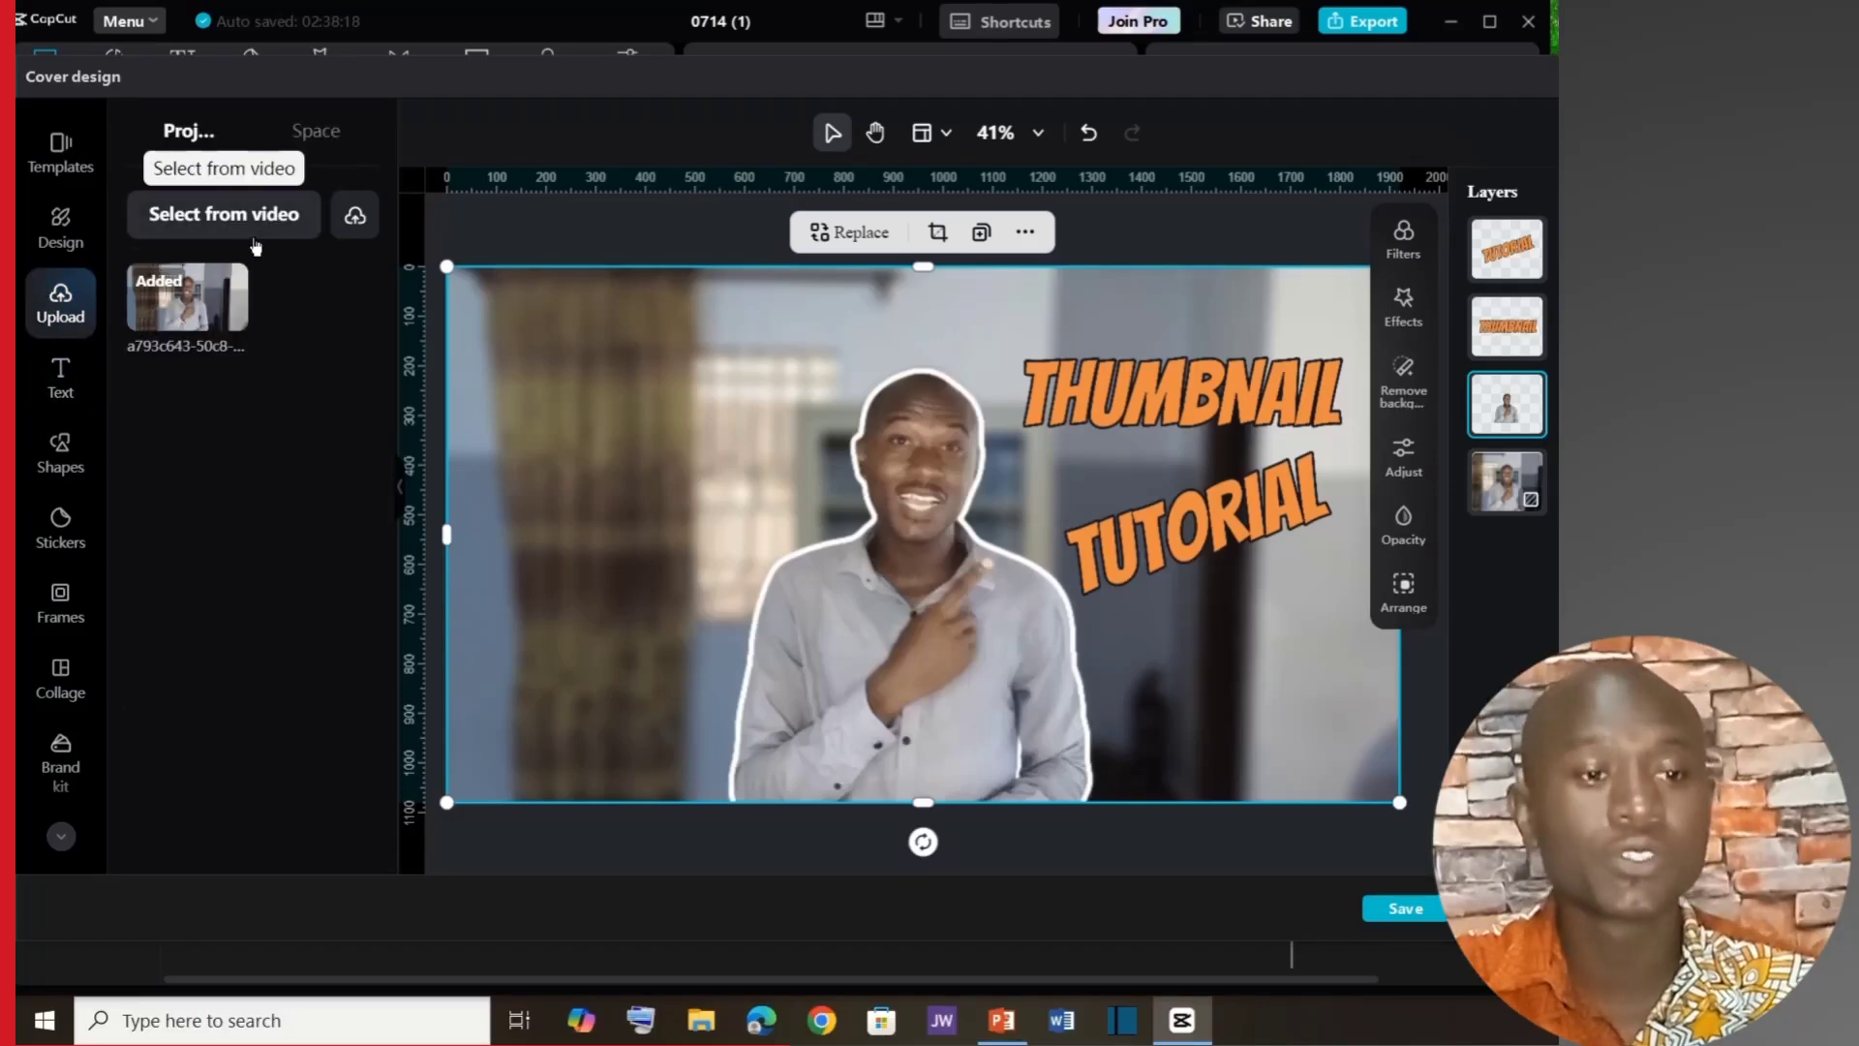
{"action": "left_click", "coordinate": [354, 218]}
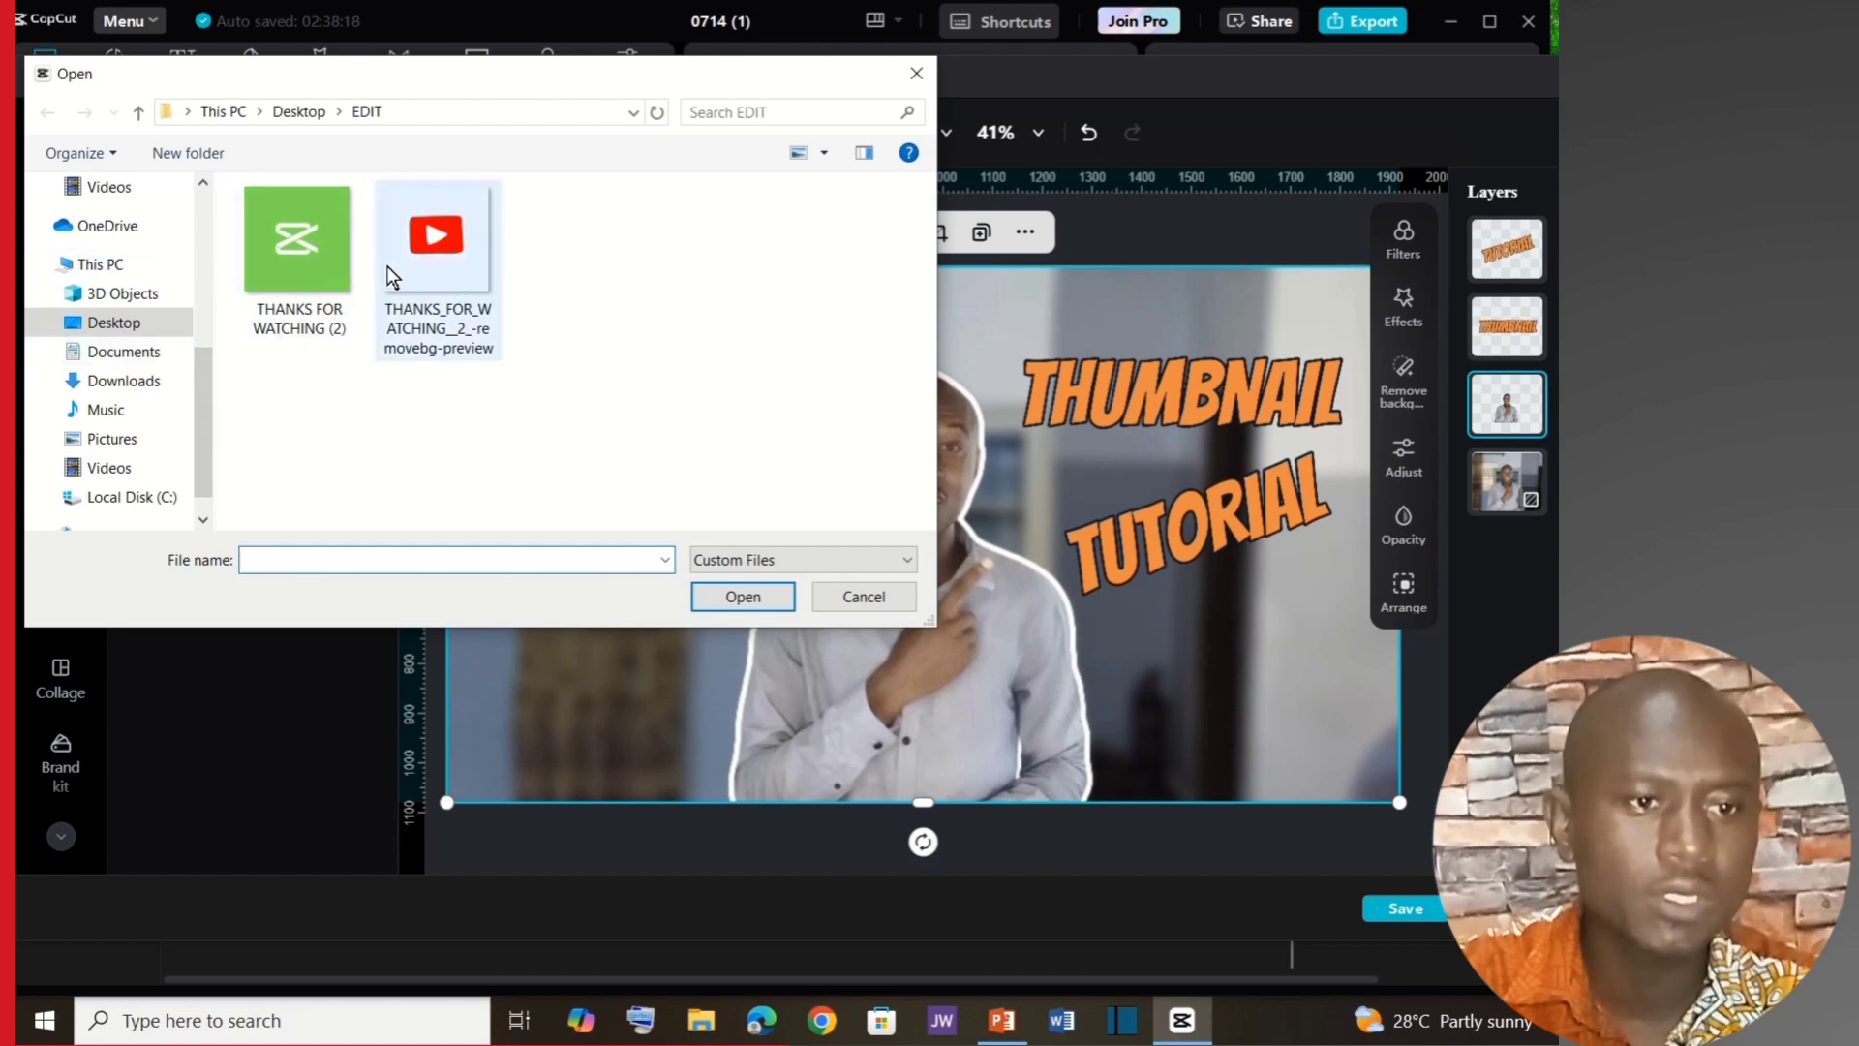
{"action": "left_click", "coordinate": [431, 275]}
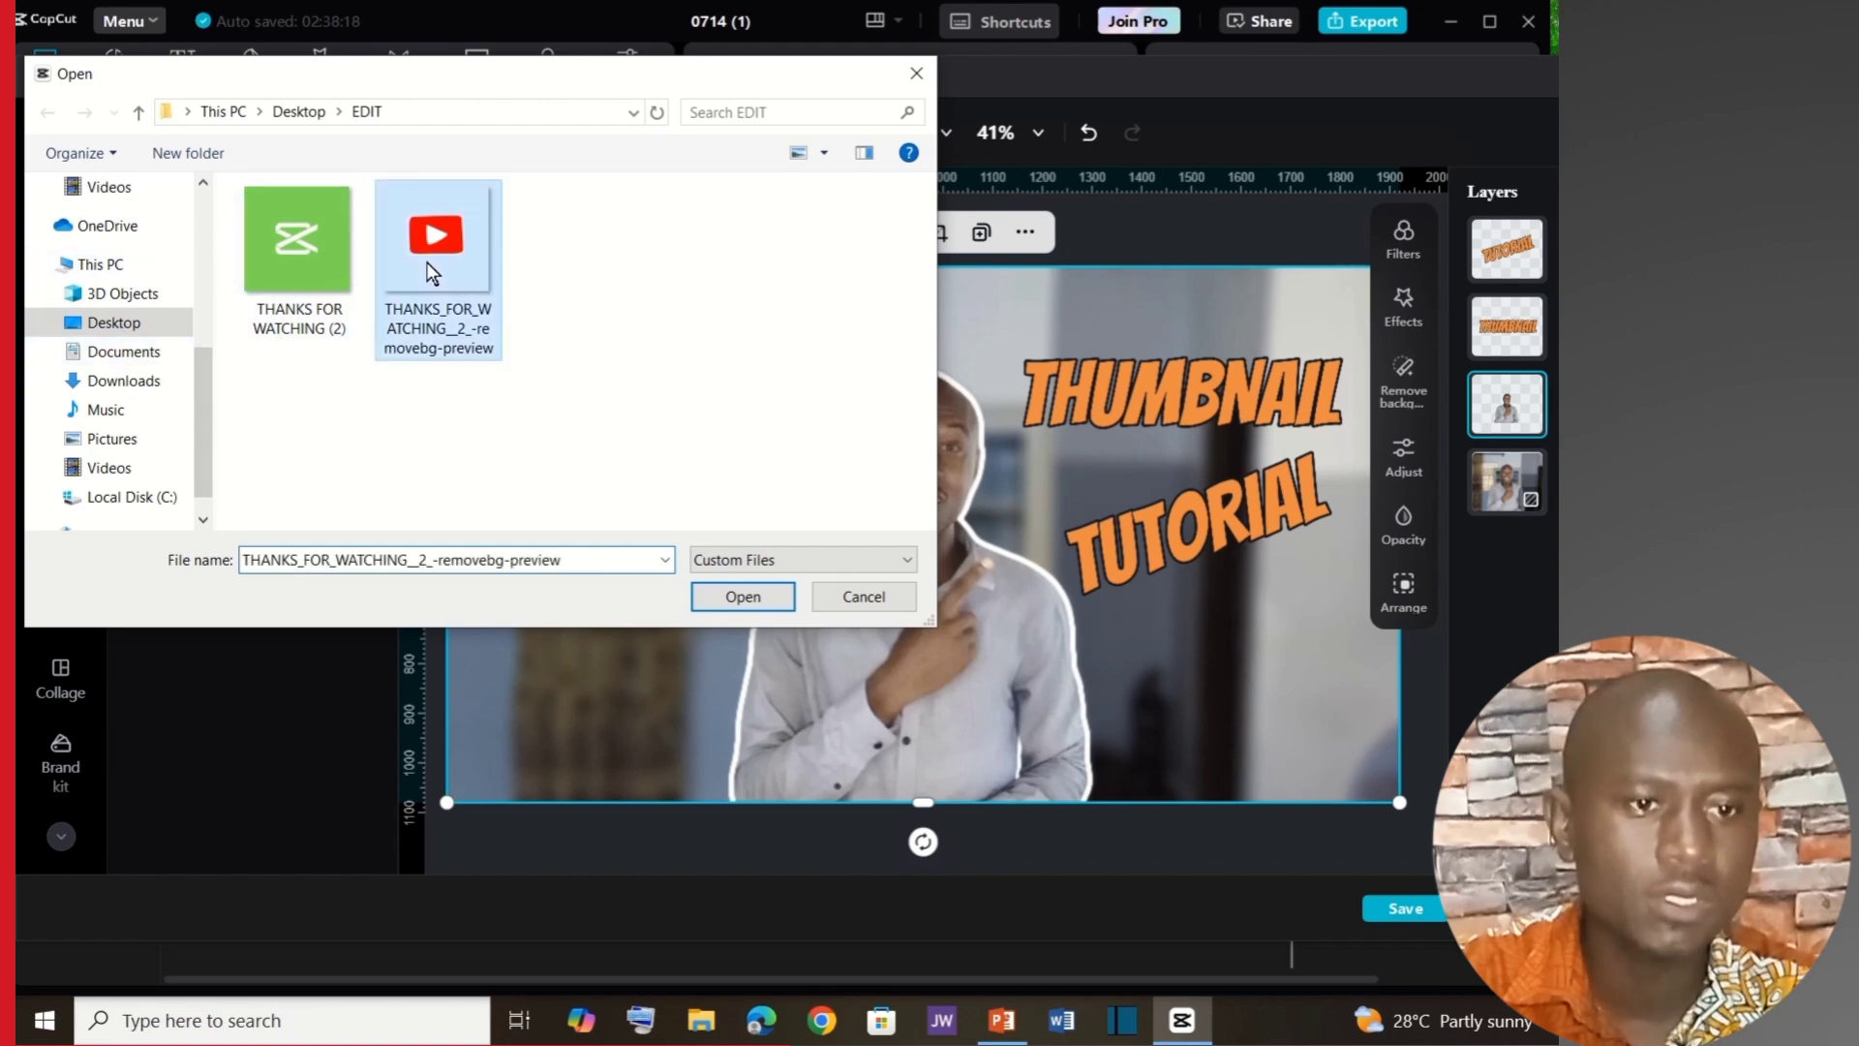
{"action": "left_click", "coordinate": [275, 260], "text": "ctrl"}
{"action": "left_click", "coordinate": [745, 589]}
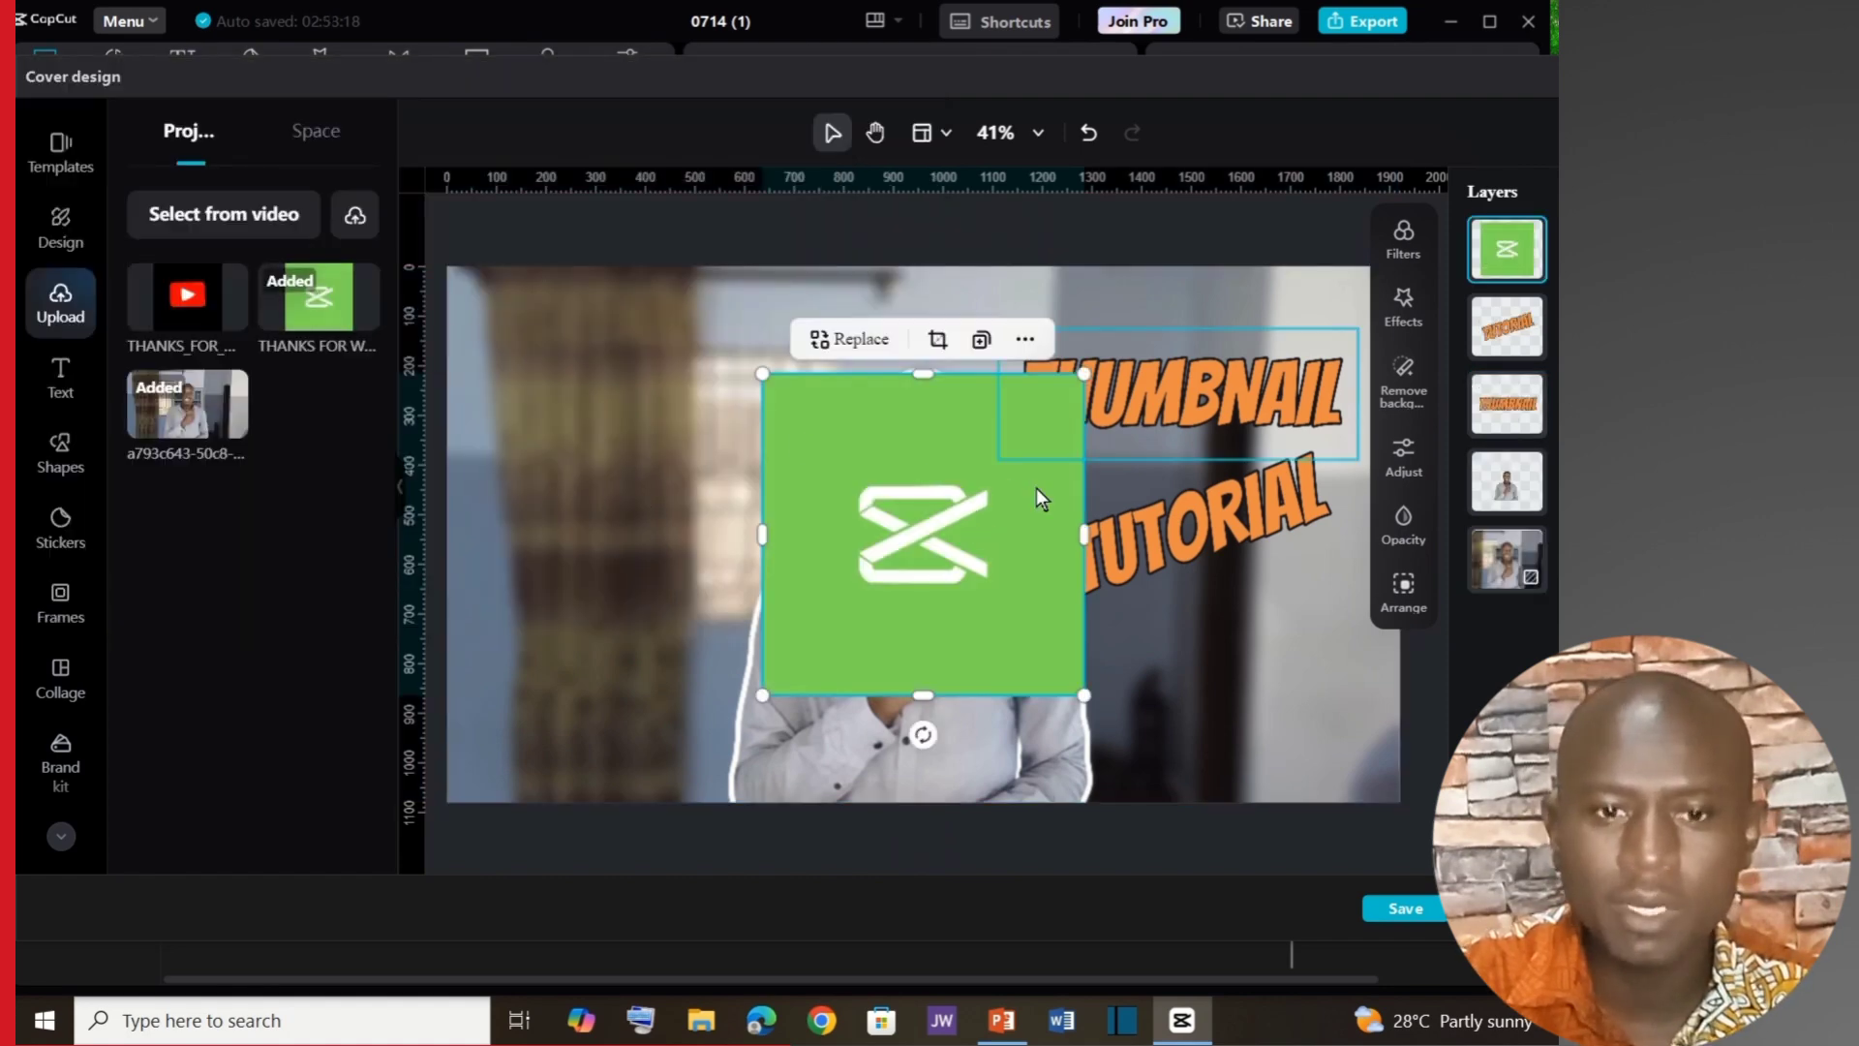
Remove the green background from the CapCut logo image, then enlarge the logo and place it at the cover's lower left.
{"action": "left_click", "coordinate": [1402, 385]}
{"action": "left_click", "coordinate": [1323, 317]}
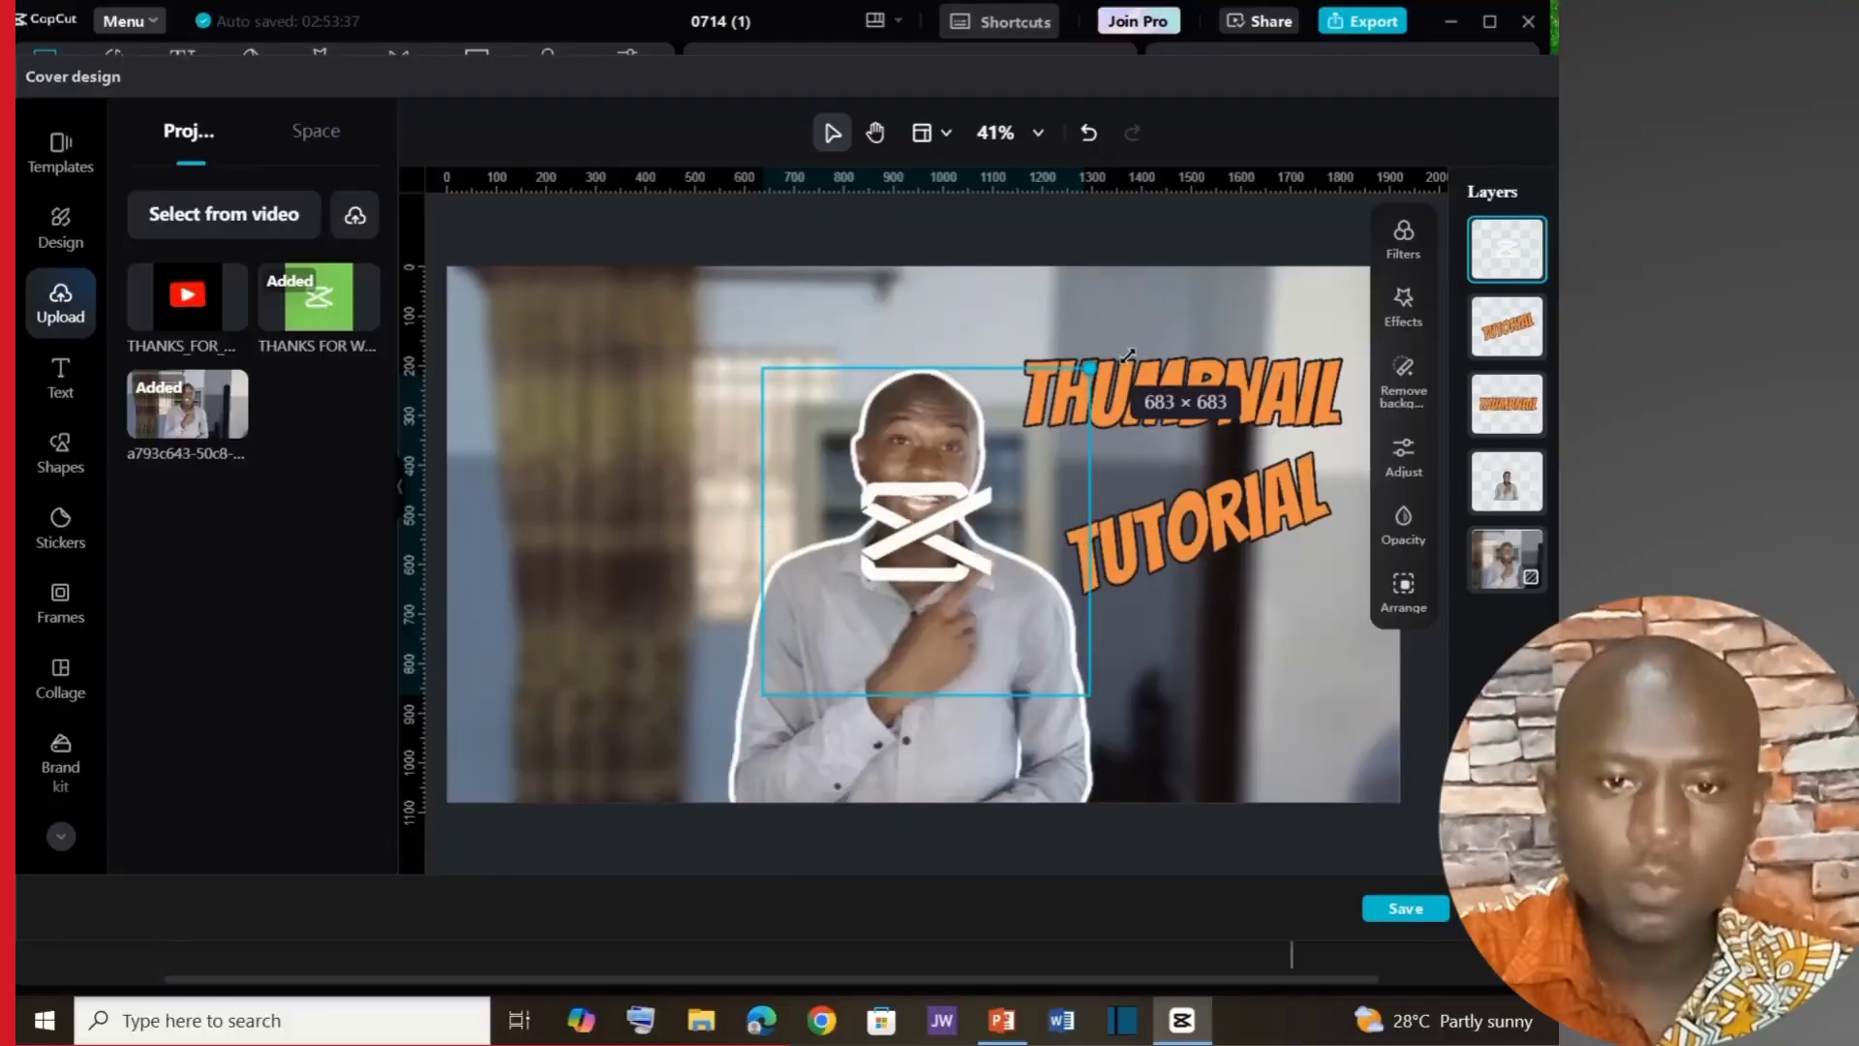
{"action": "left_click_drag", "start_coordinate": [1112, 374], "coordinate": [1159, 298]}
{"action": "left_click_drag", "start_coordinate": [992, 455], "coordinate": [639, 602]}
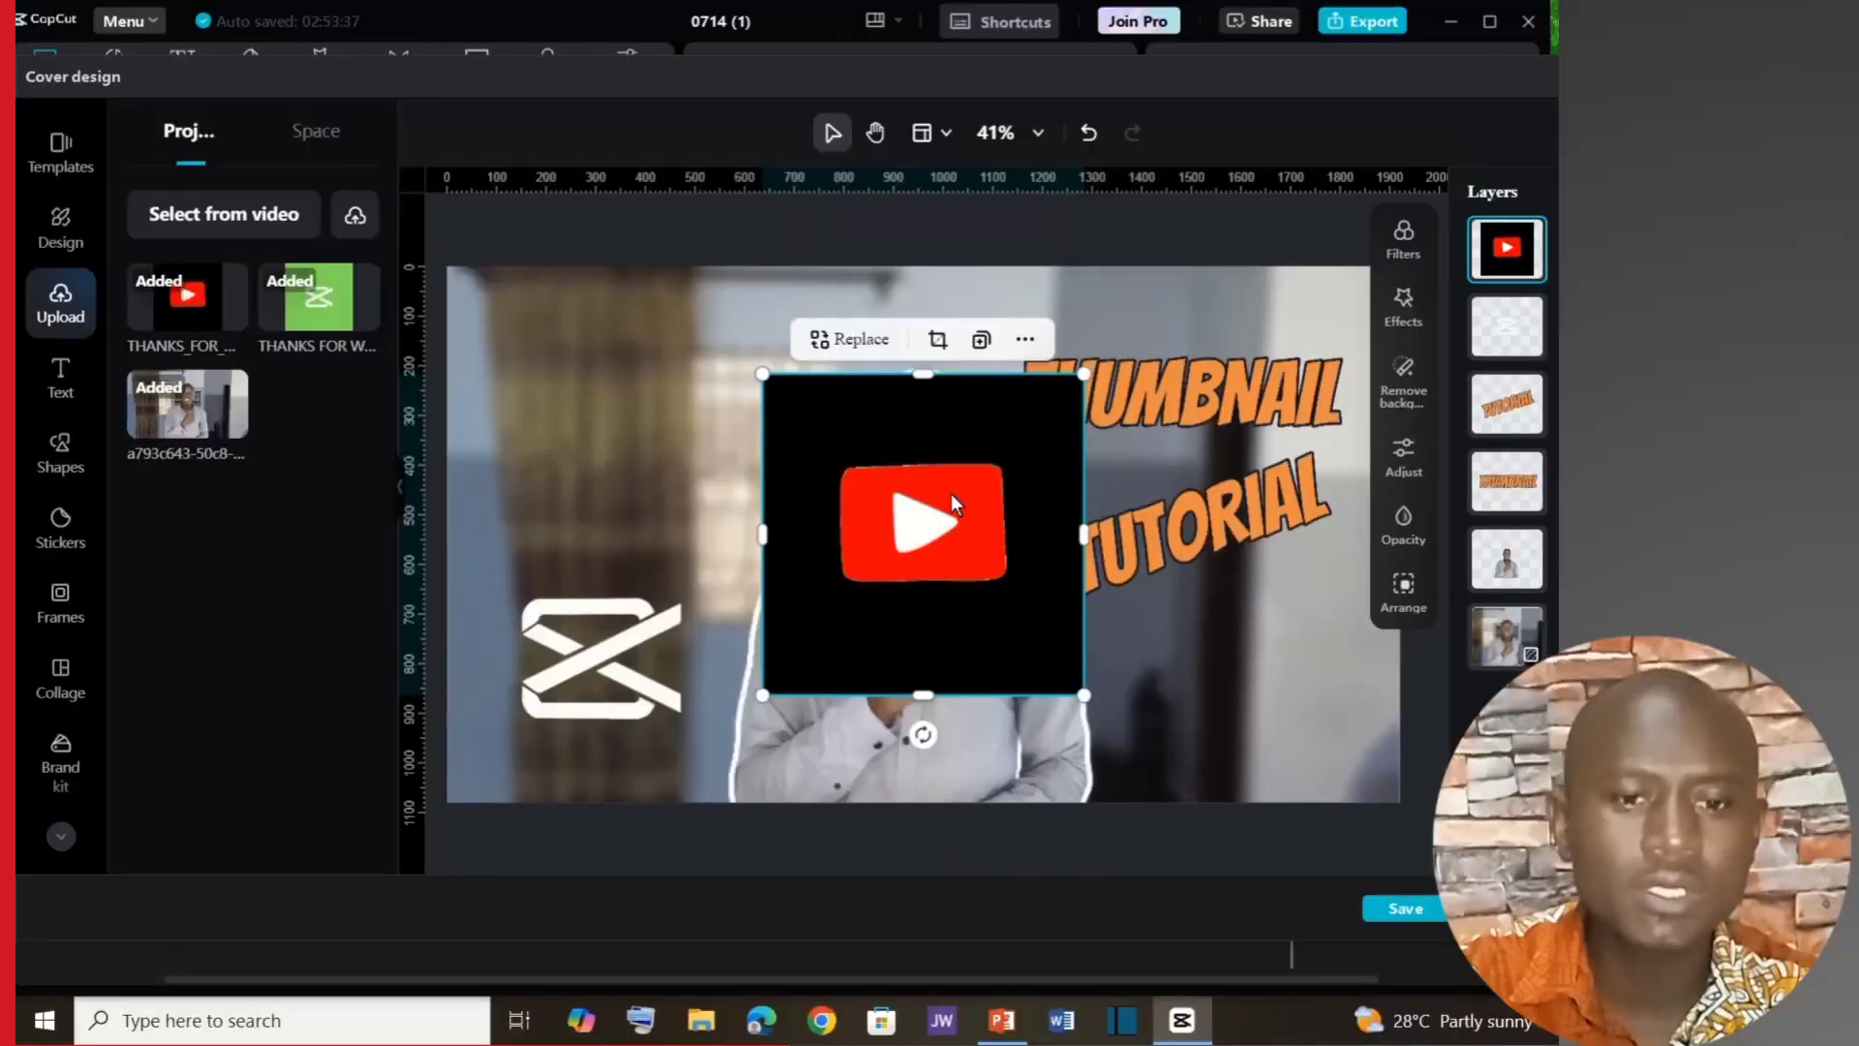
Remove the black background from the YouTube logo image and place the logo at the cover's upper left.
{"action": "left_click", "coordinate": [1403, 383]}
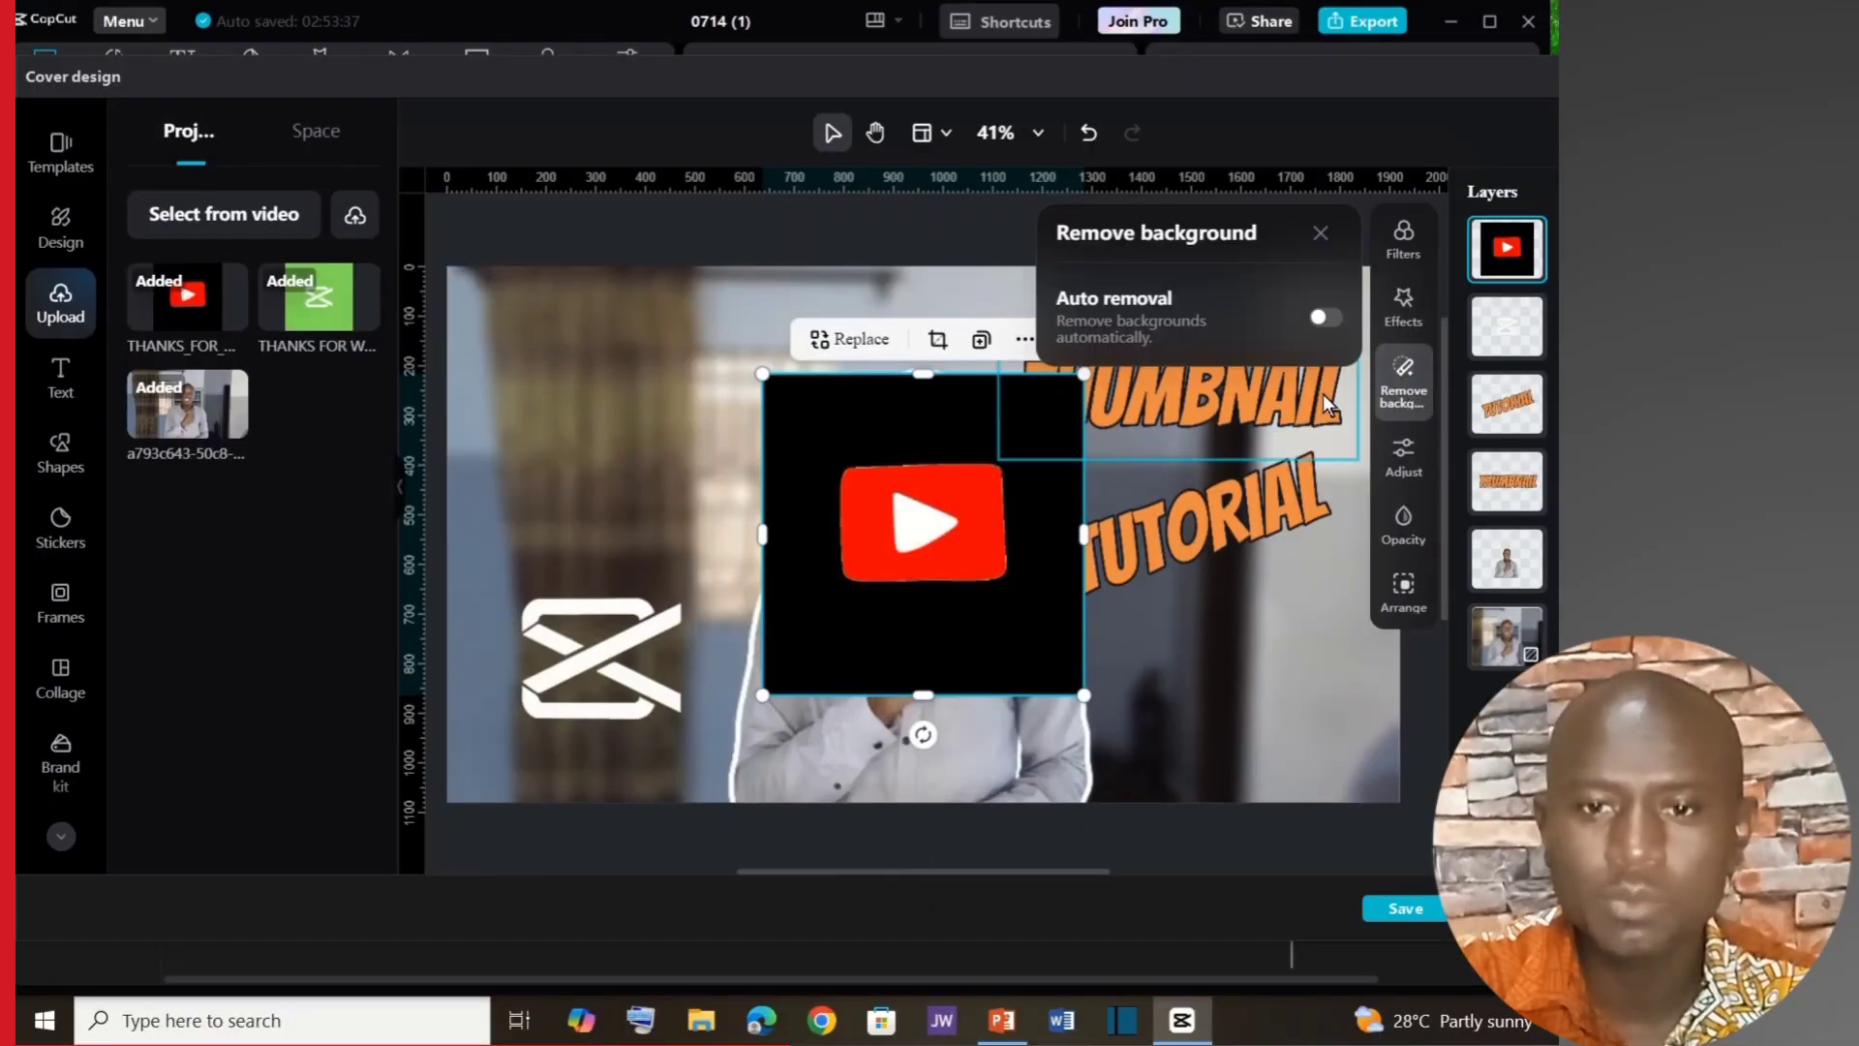
{"action": "left_click", "coordinate": [1323, 317]}
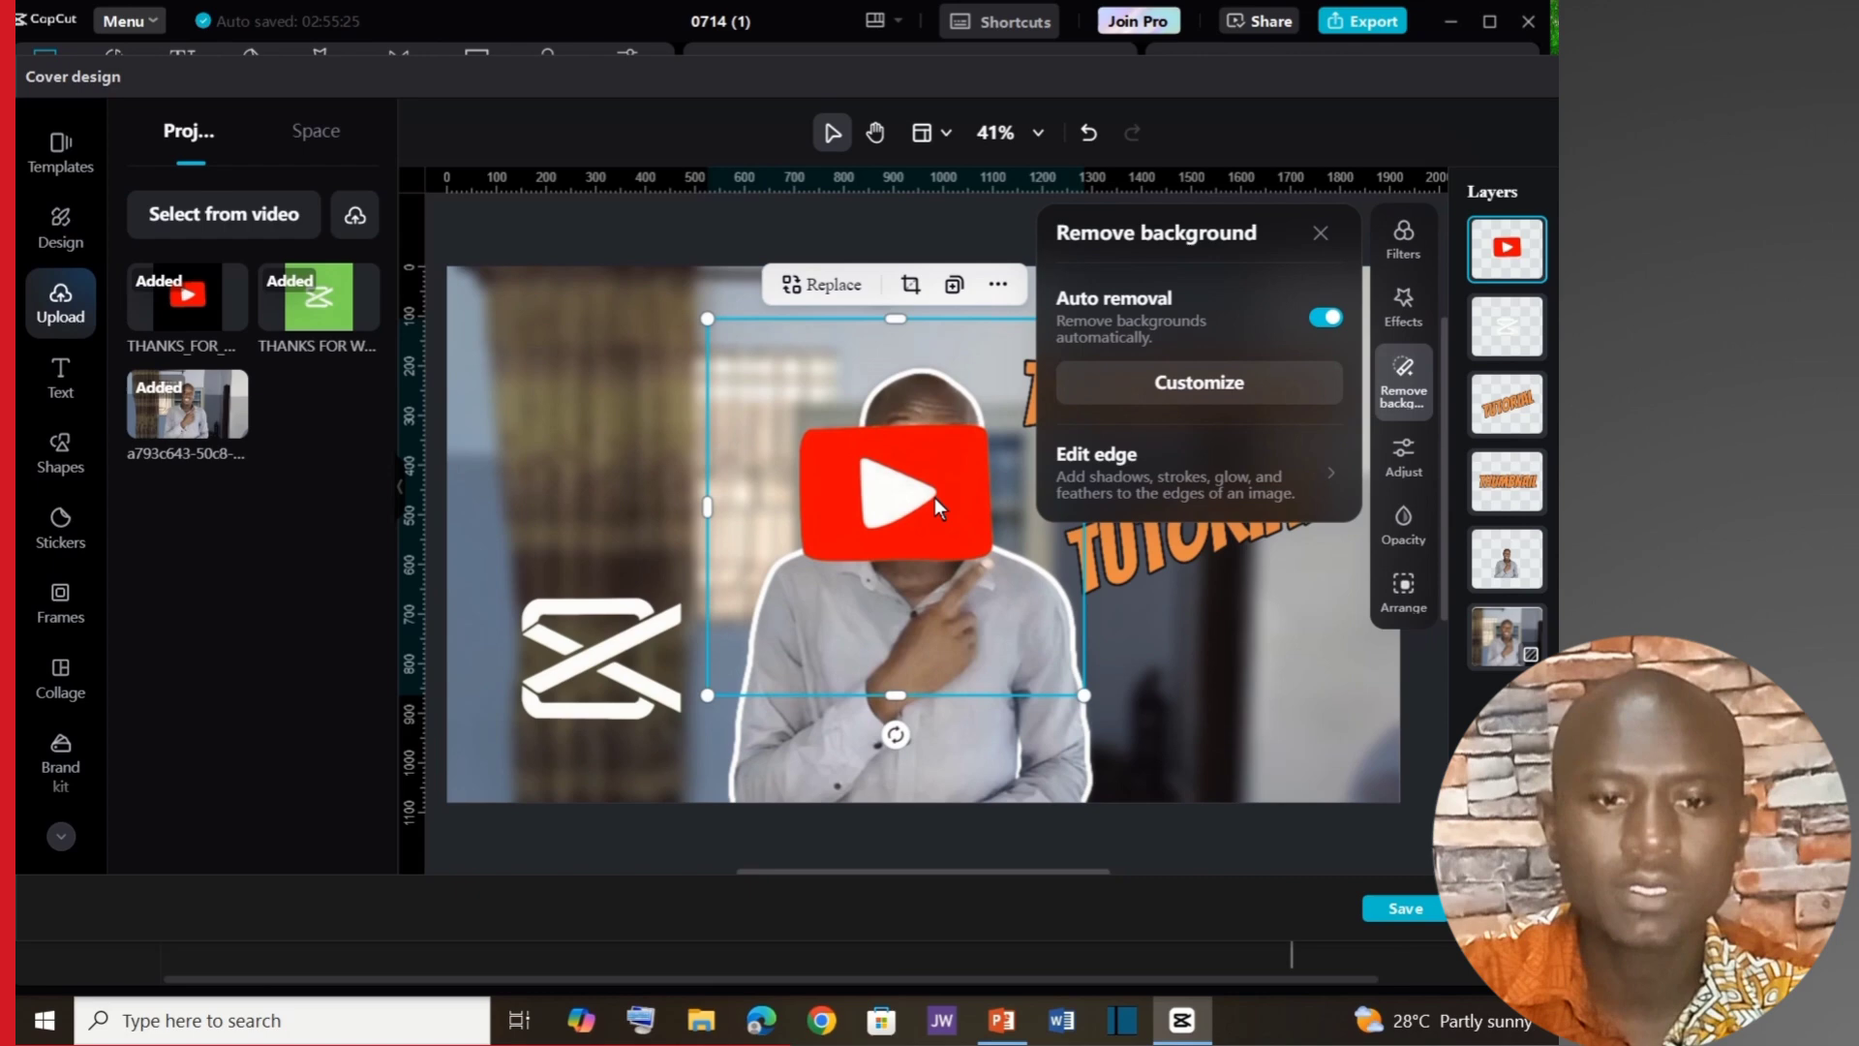
{"action": "left_click_drag", "start_coordinate": [933, 498], "coordinate": [668, 406]}
{"action": "left_click", "coordinate": [1322, 704]}
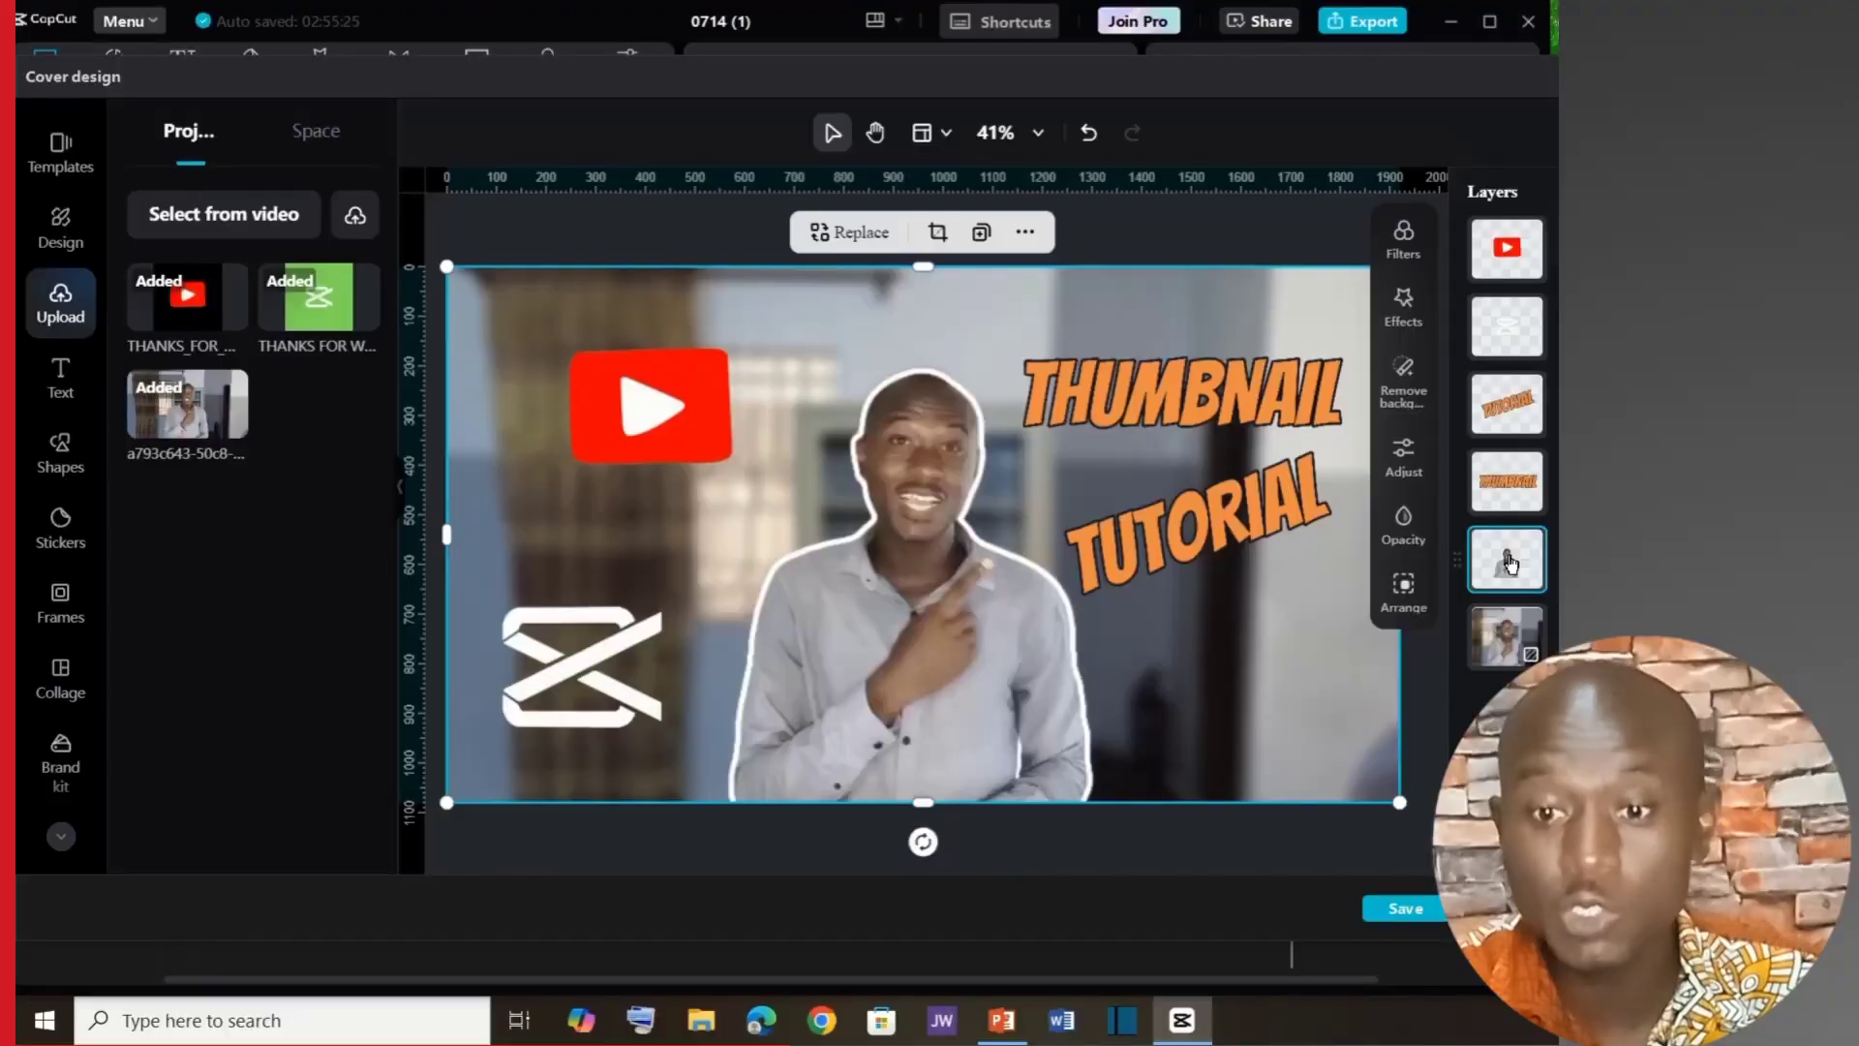
Adjust the subject cutout's colour and light with warmth 60, saturation 30 and contrast 30.
{"action": "left_click", "coordinate": [1400, 468]}
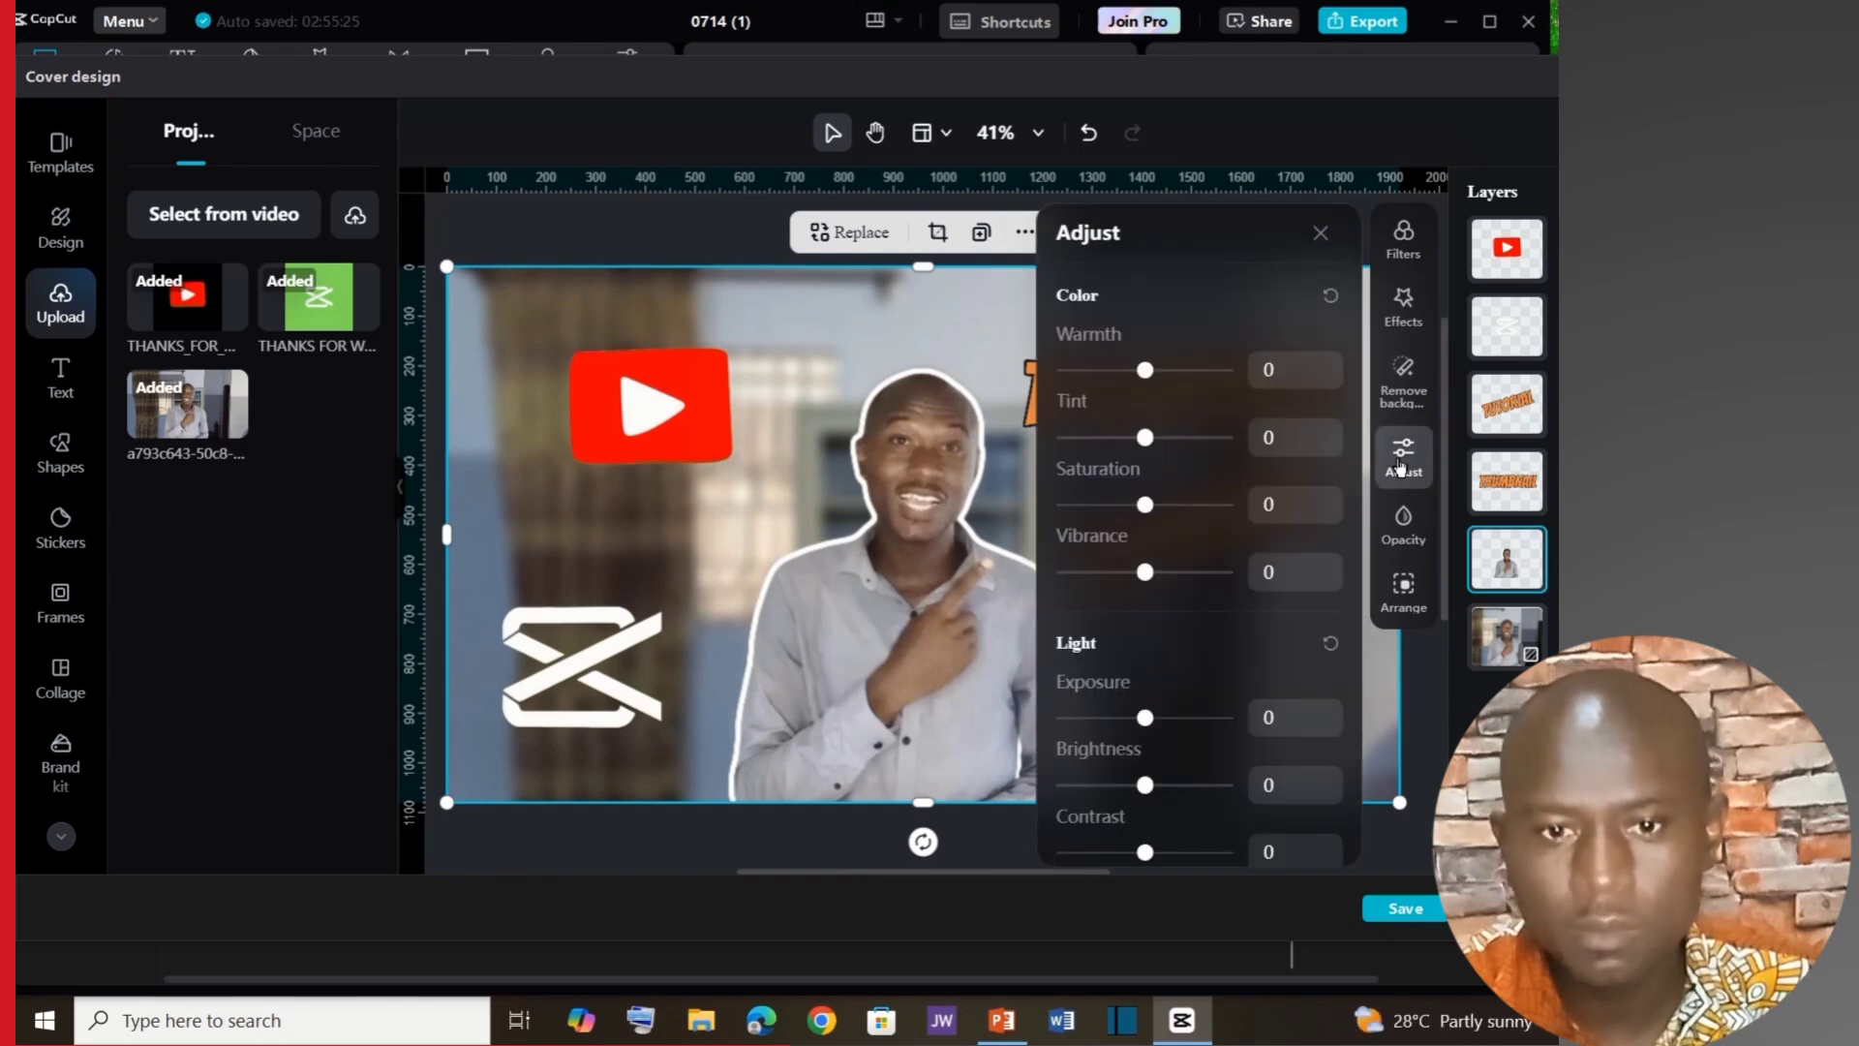
{"action": "left_click", "coordinate": [1309, 377]}
{"action": "type", "text": "60"}
{"action": "left_click", "coordinate": [1291, 504]}
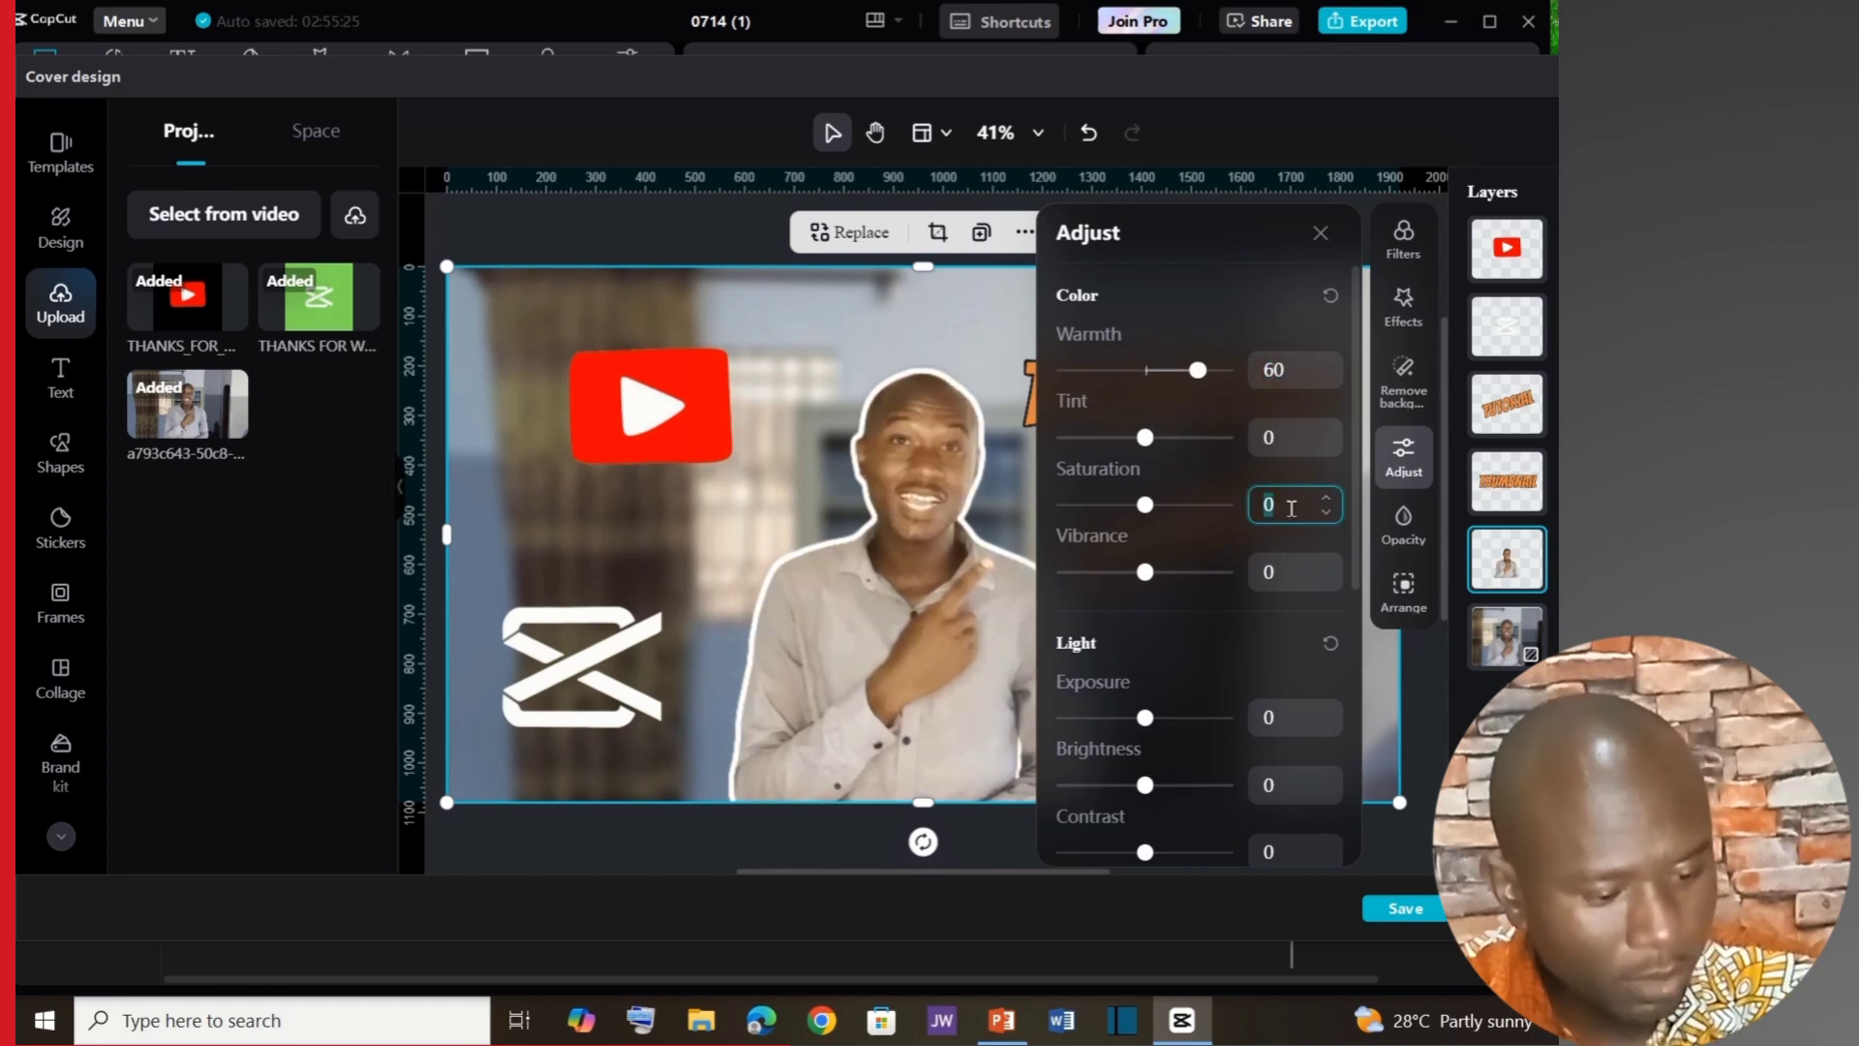
{"action": "scroll", "coordinate": [1287, 561], "scroll_direction": "down", "scroll_amount": 3}
{"action": "left_click", "coordinate": [1281, 612]}
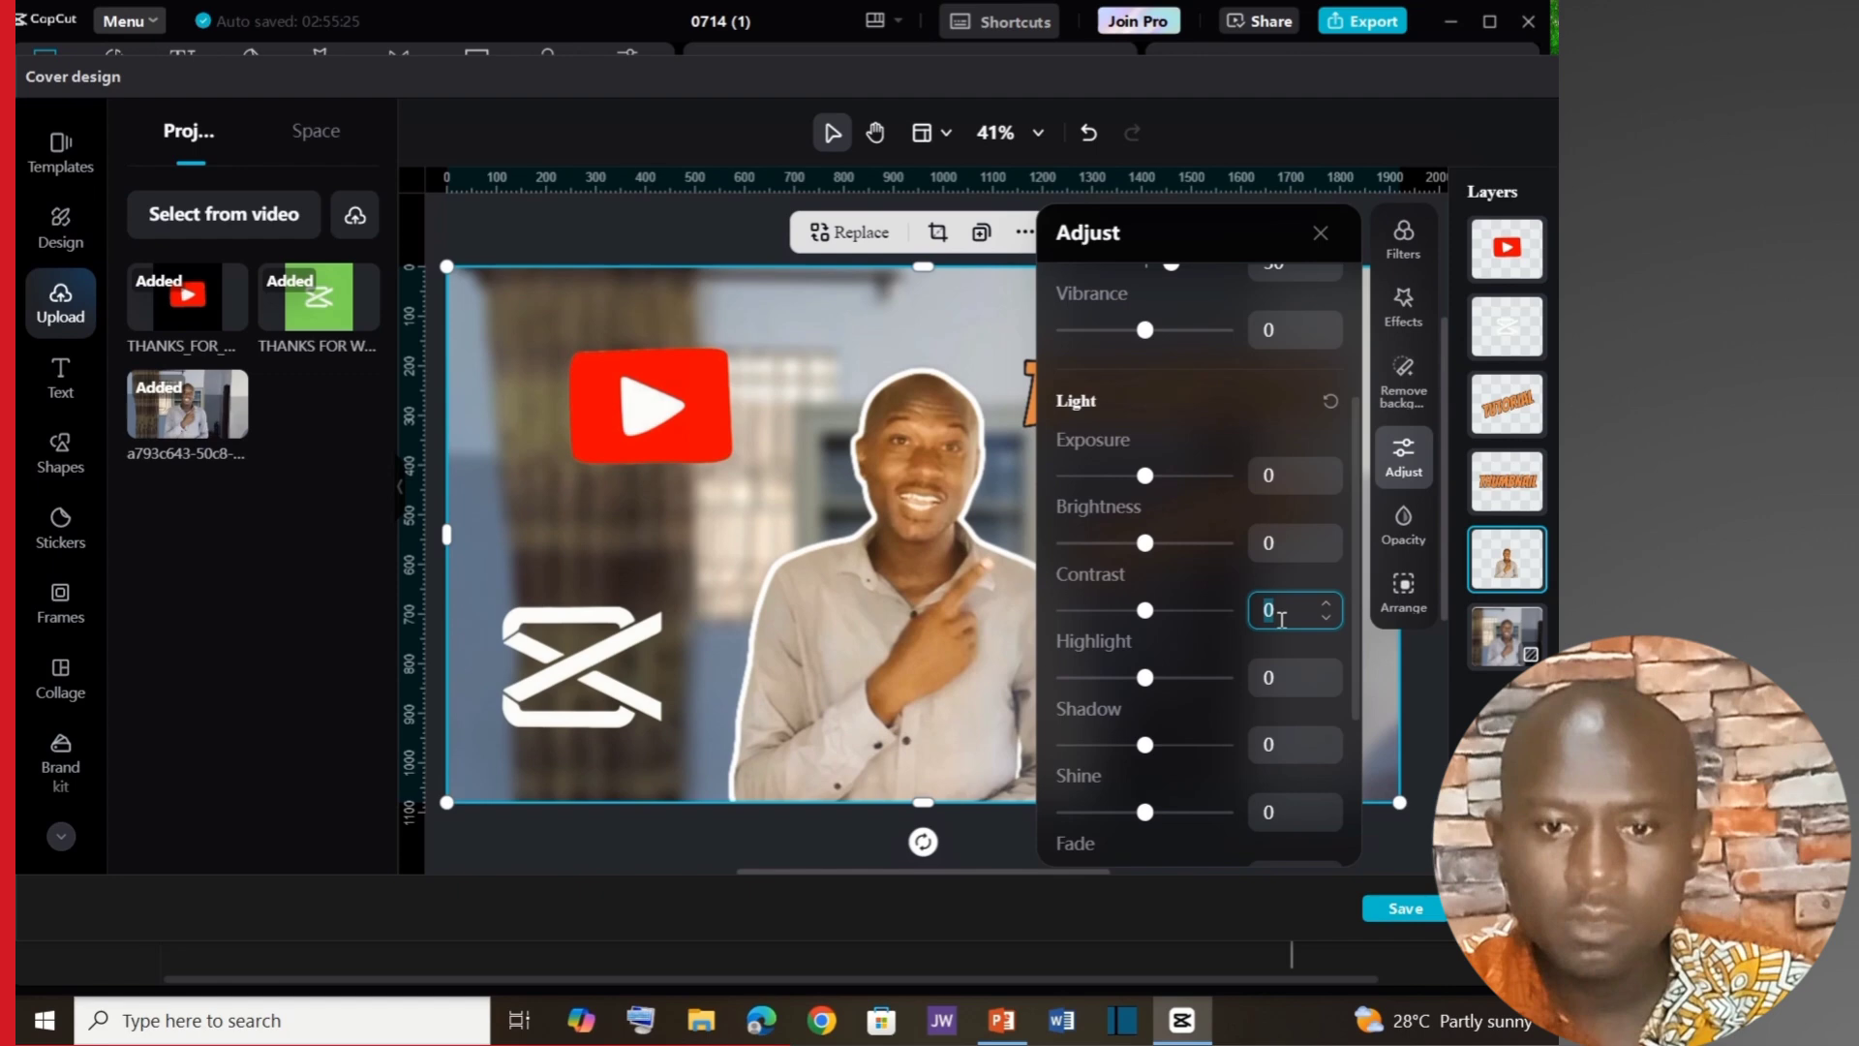
{"action": "type", "text": "30"}
{"action": "left_click", "coordinate": [1320, 233]}
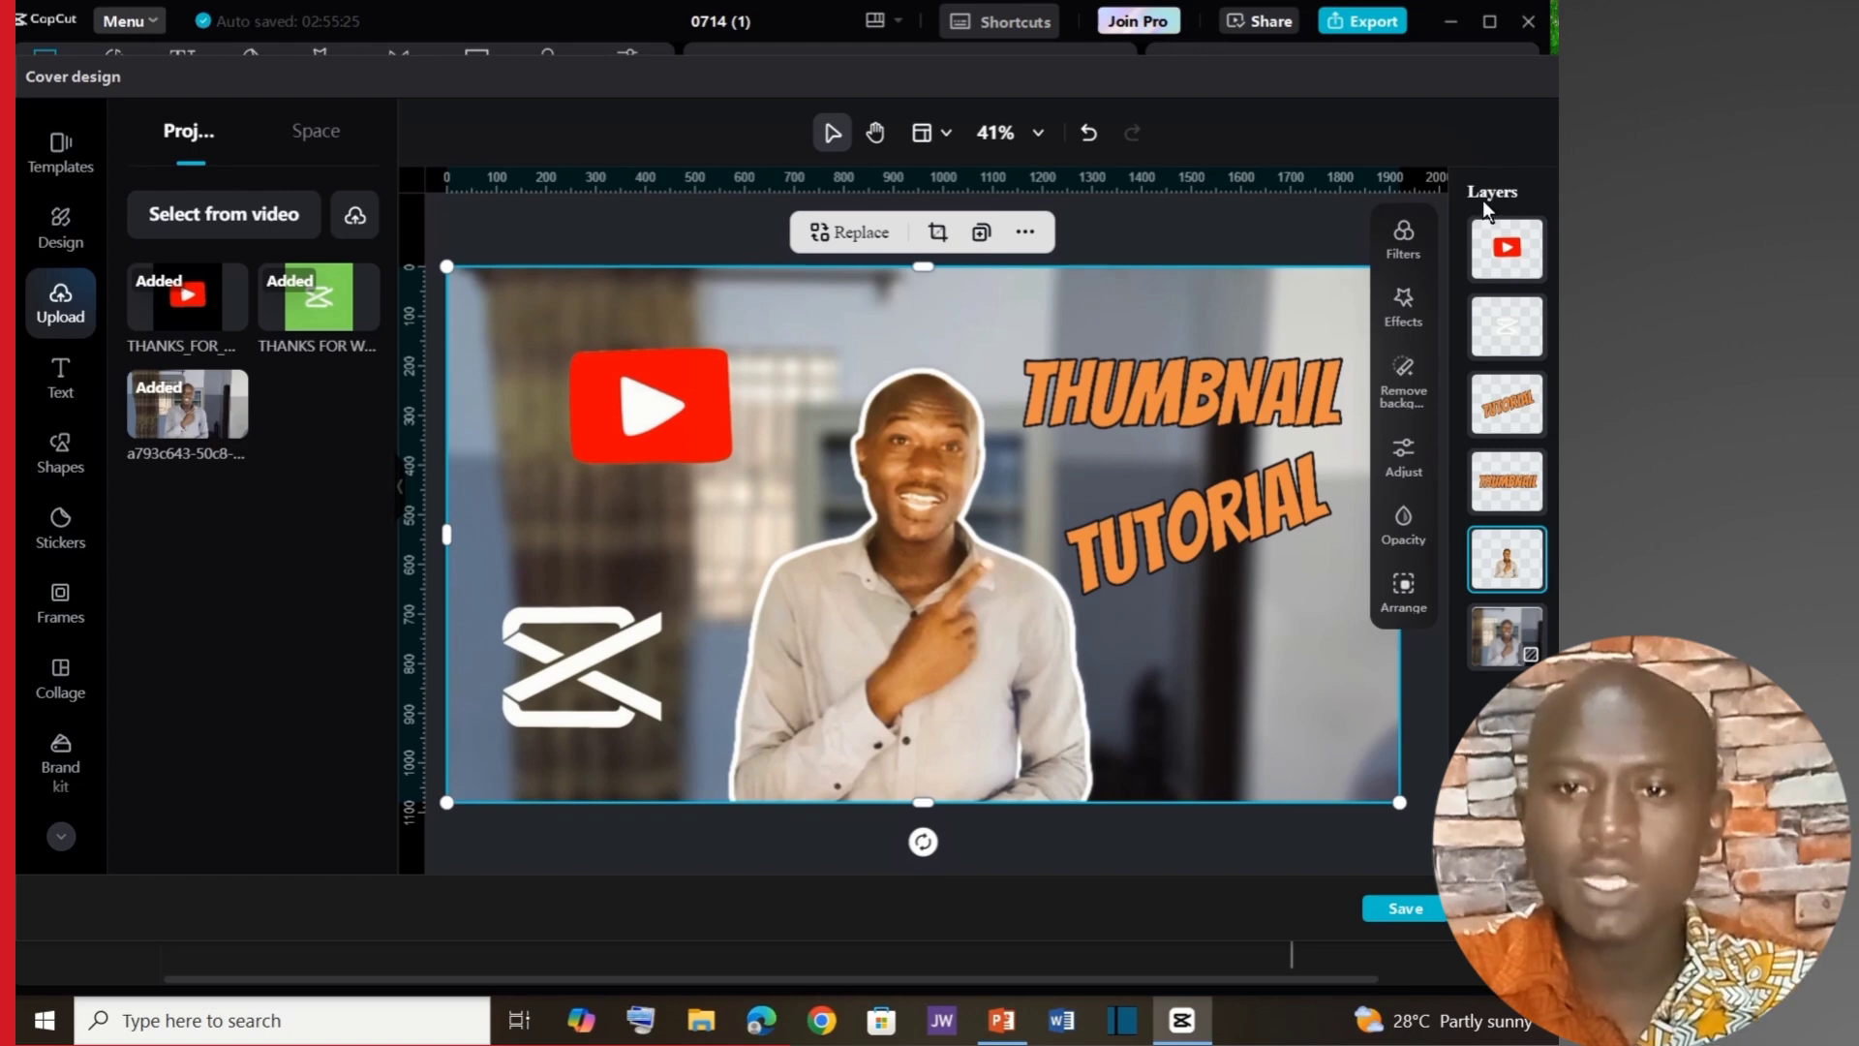
Try moving the YouTube logo over the subject's face and reordering its layer to sit behind the subject cutout.
{"action": "left_click", "coordinate": [1506, 248]}
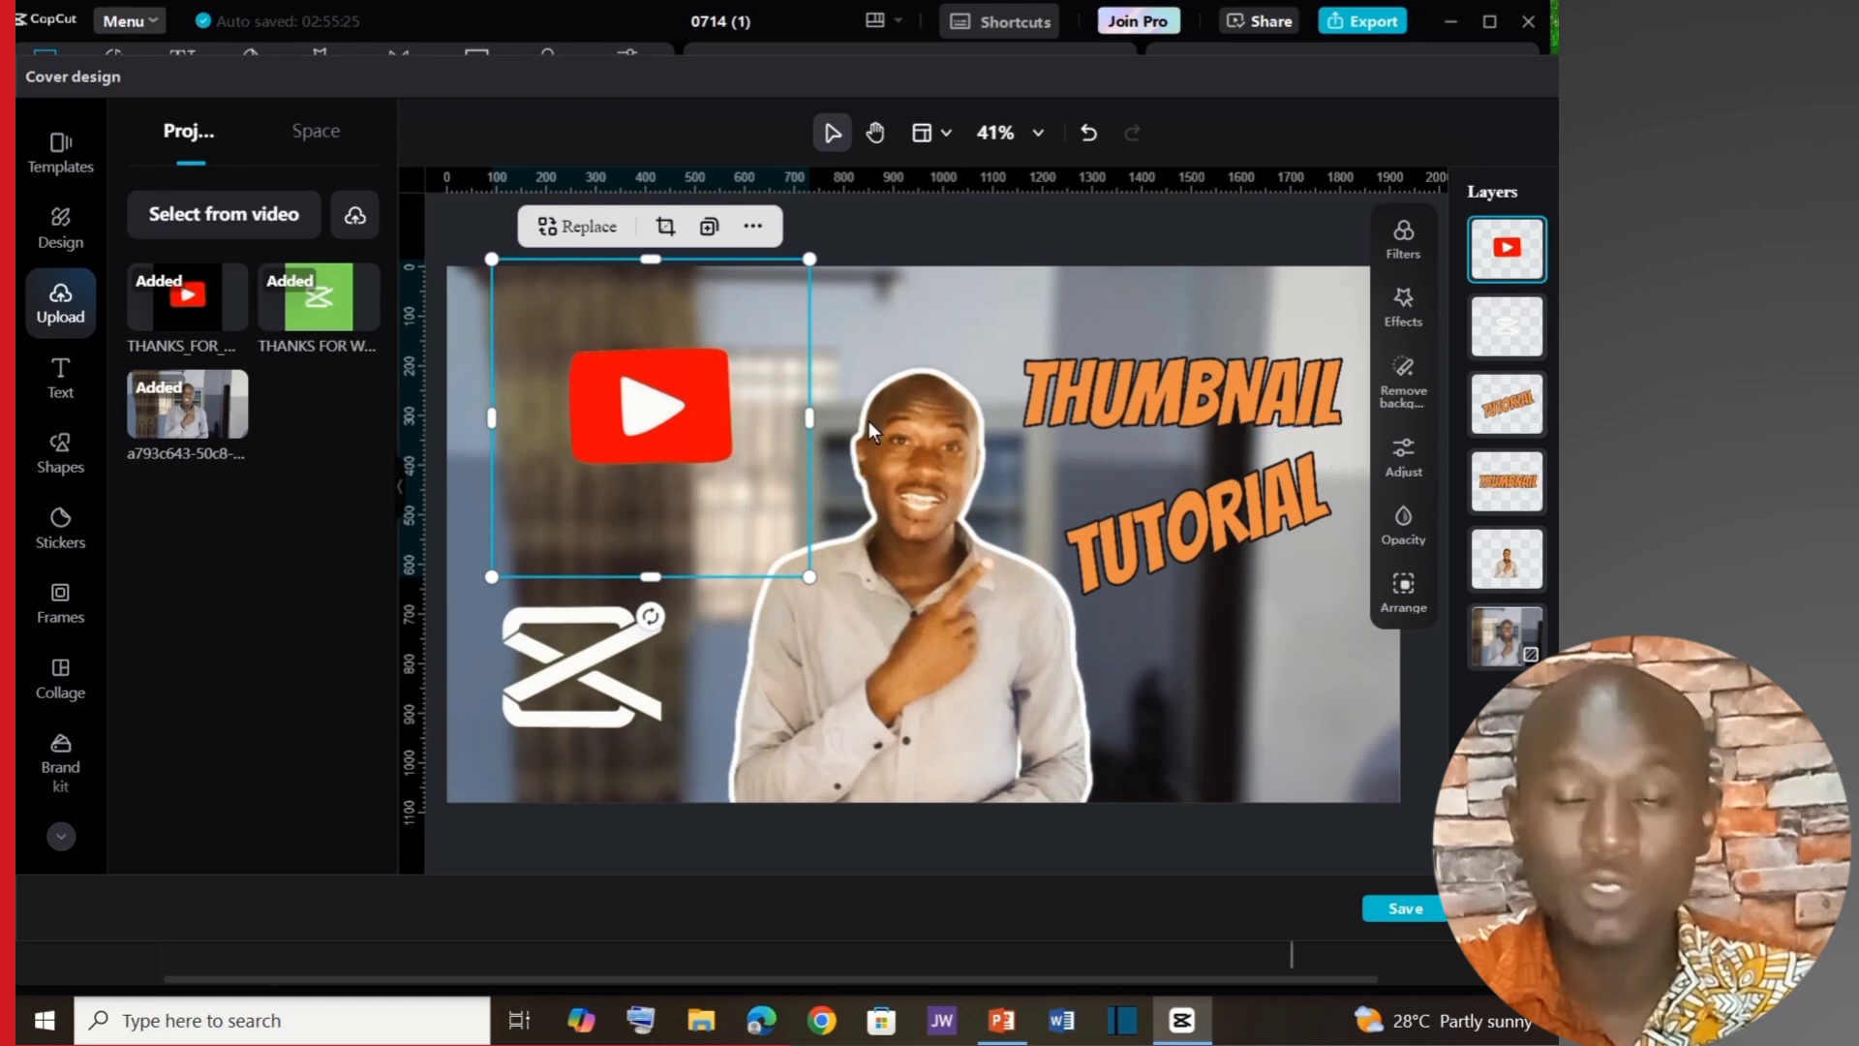
{"action": "left_click_drag", "start_coordinate": [657, 424], "coordinate": [910, 477]}
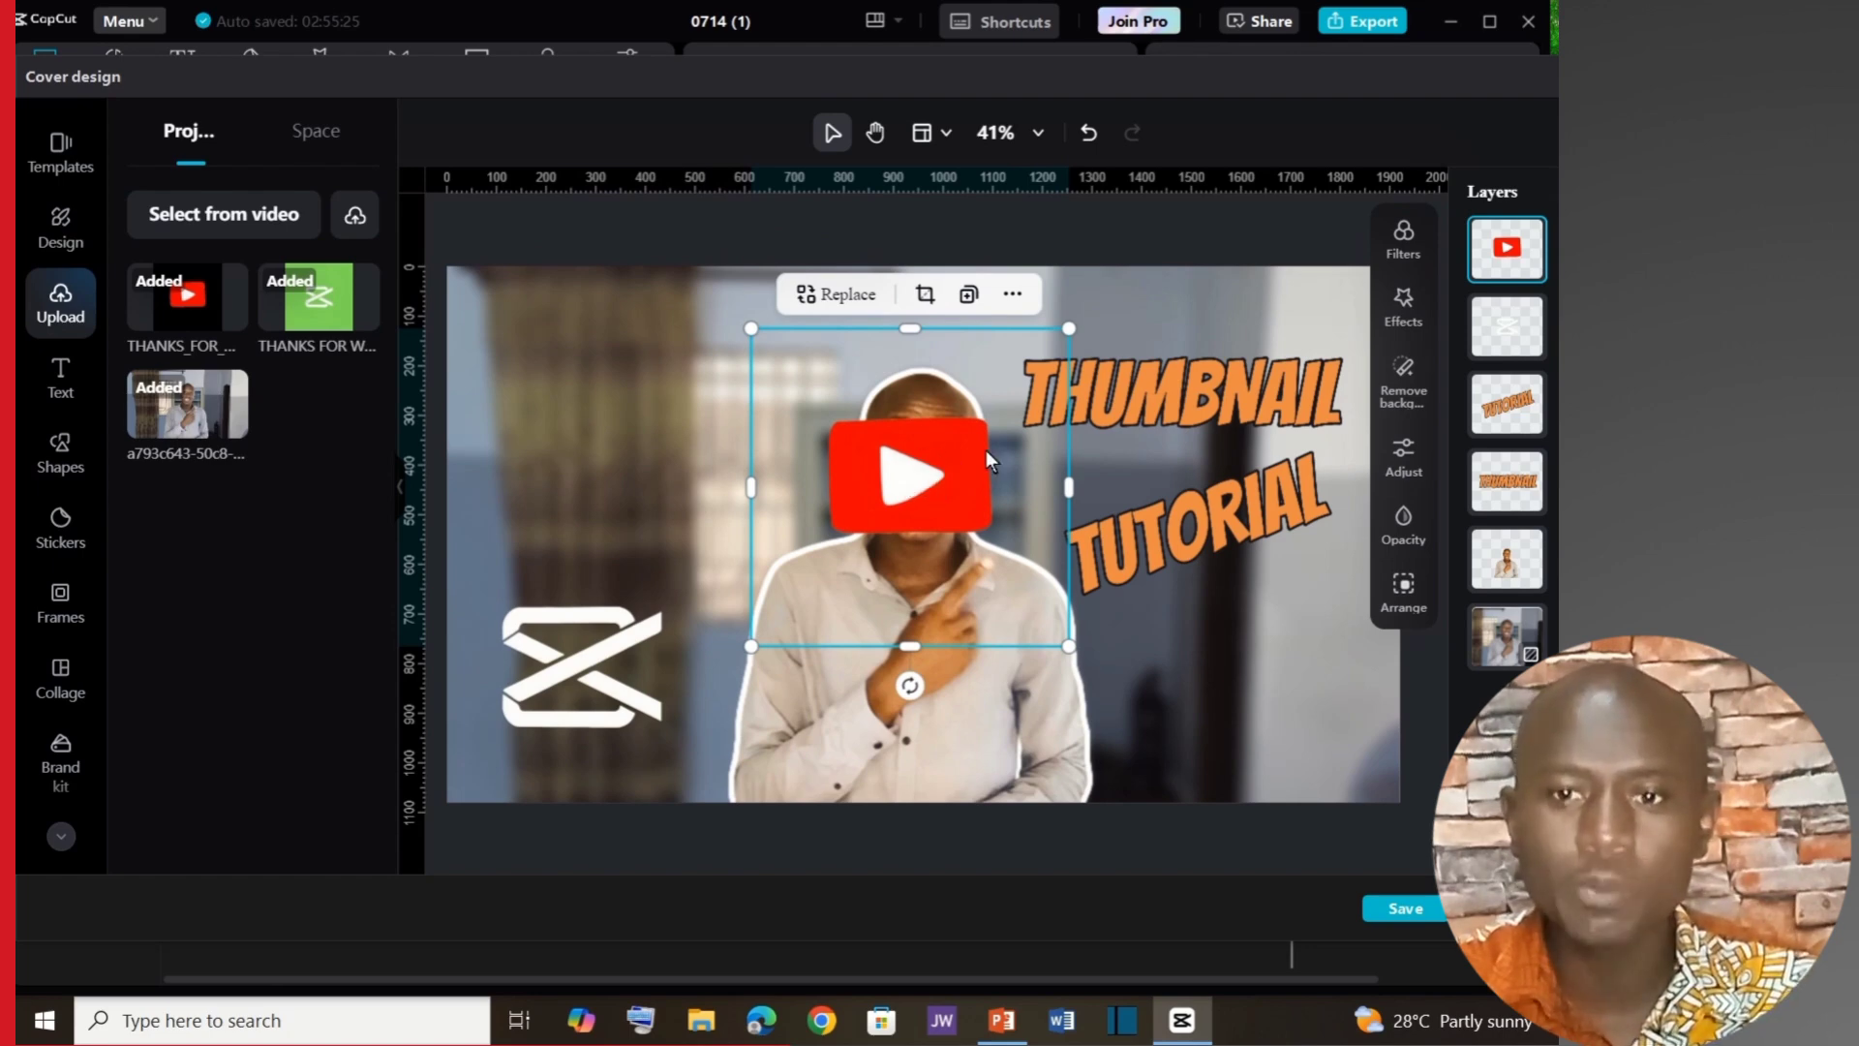
{"action": "left_click_drag", "start_coordinate": [1513, 256], "coordinate": [1510, 556]}
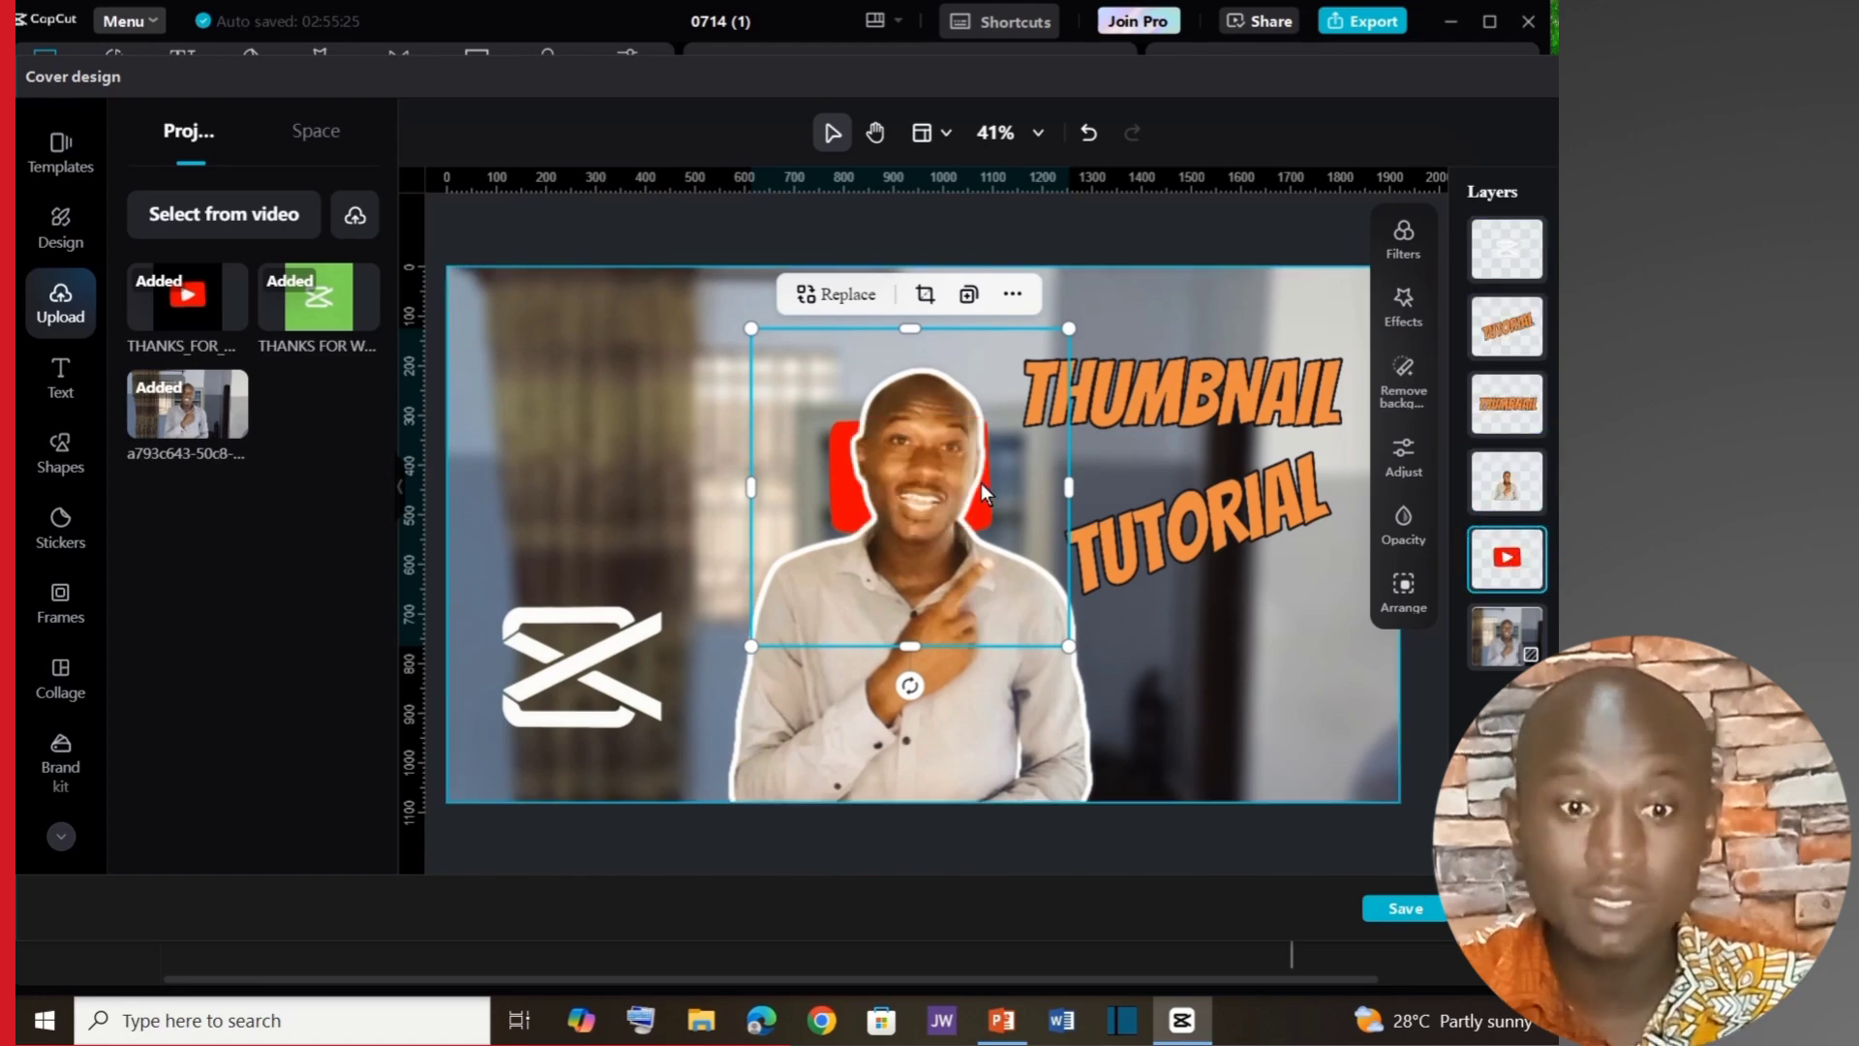
Try overlapping the CapCut logo on the YouTube logo with its layer brought to the front, and undo the changes.
{"action": "left_click_drag", "start_coordinate": [595, 655], "coordinate": [649, 465]}
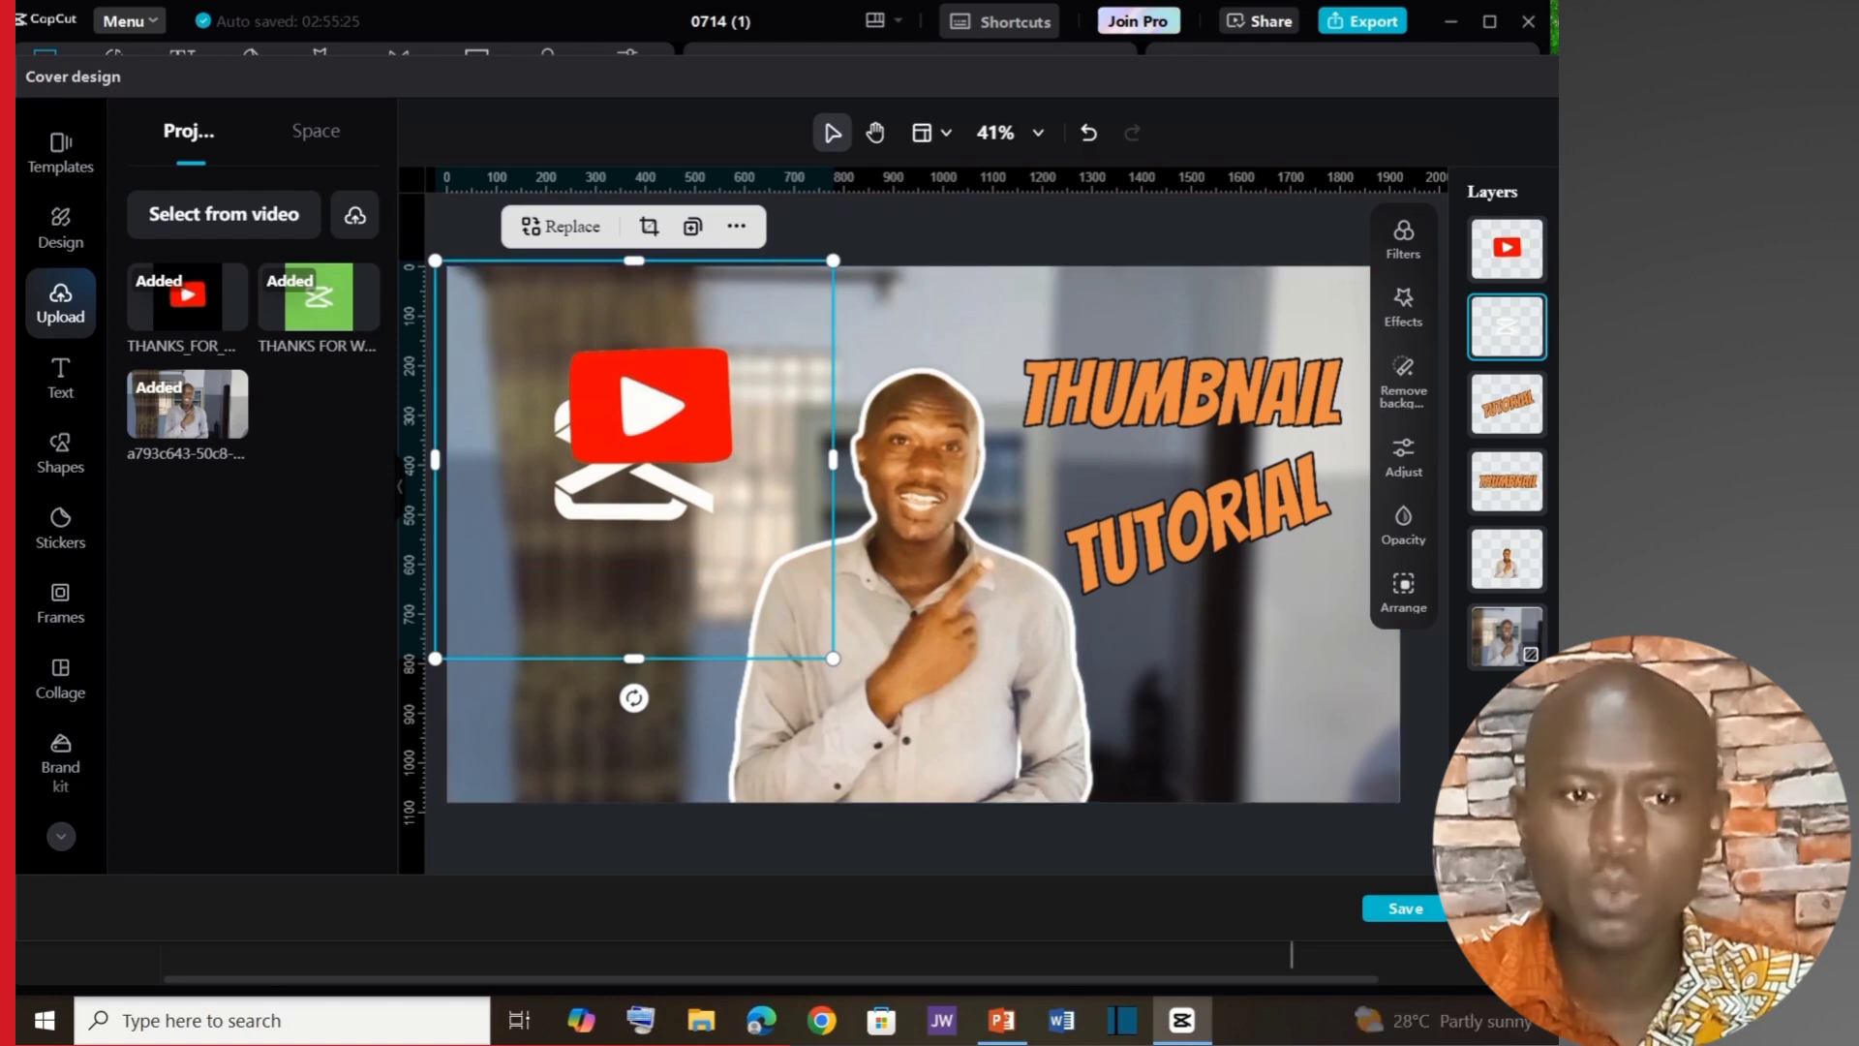
{"action": "left_click_drag", "start_coordinate": [1516, 333], "coordinate": [1508, 250]}
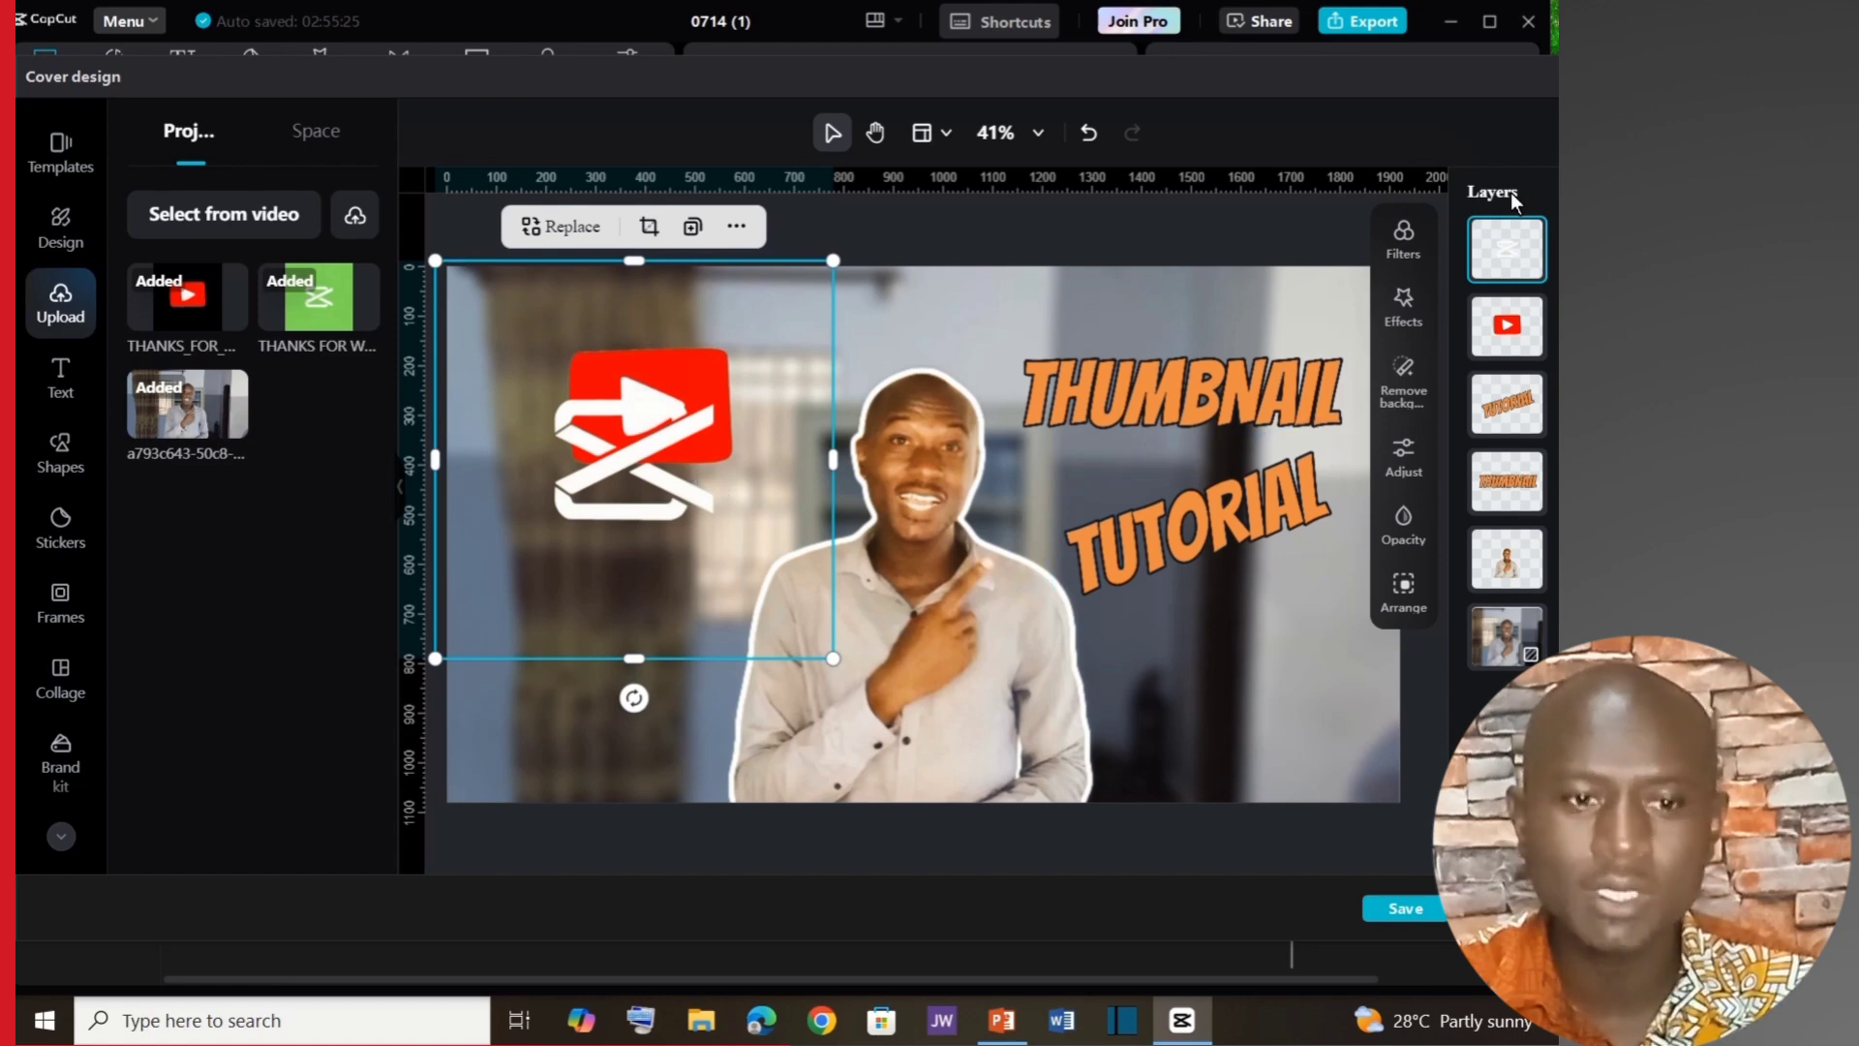
{"action": "key", "text": "ctrl+z"}
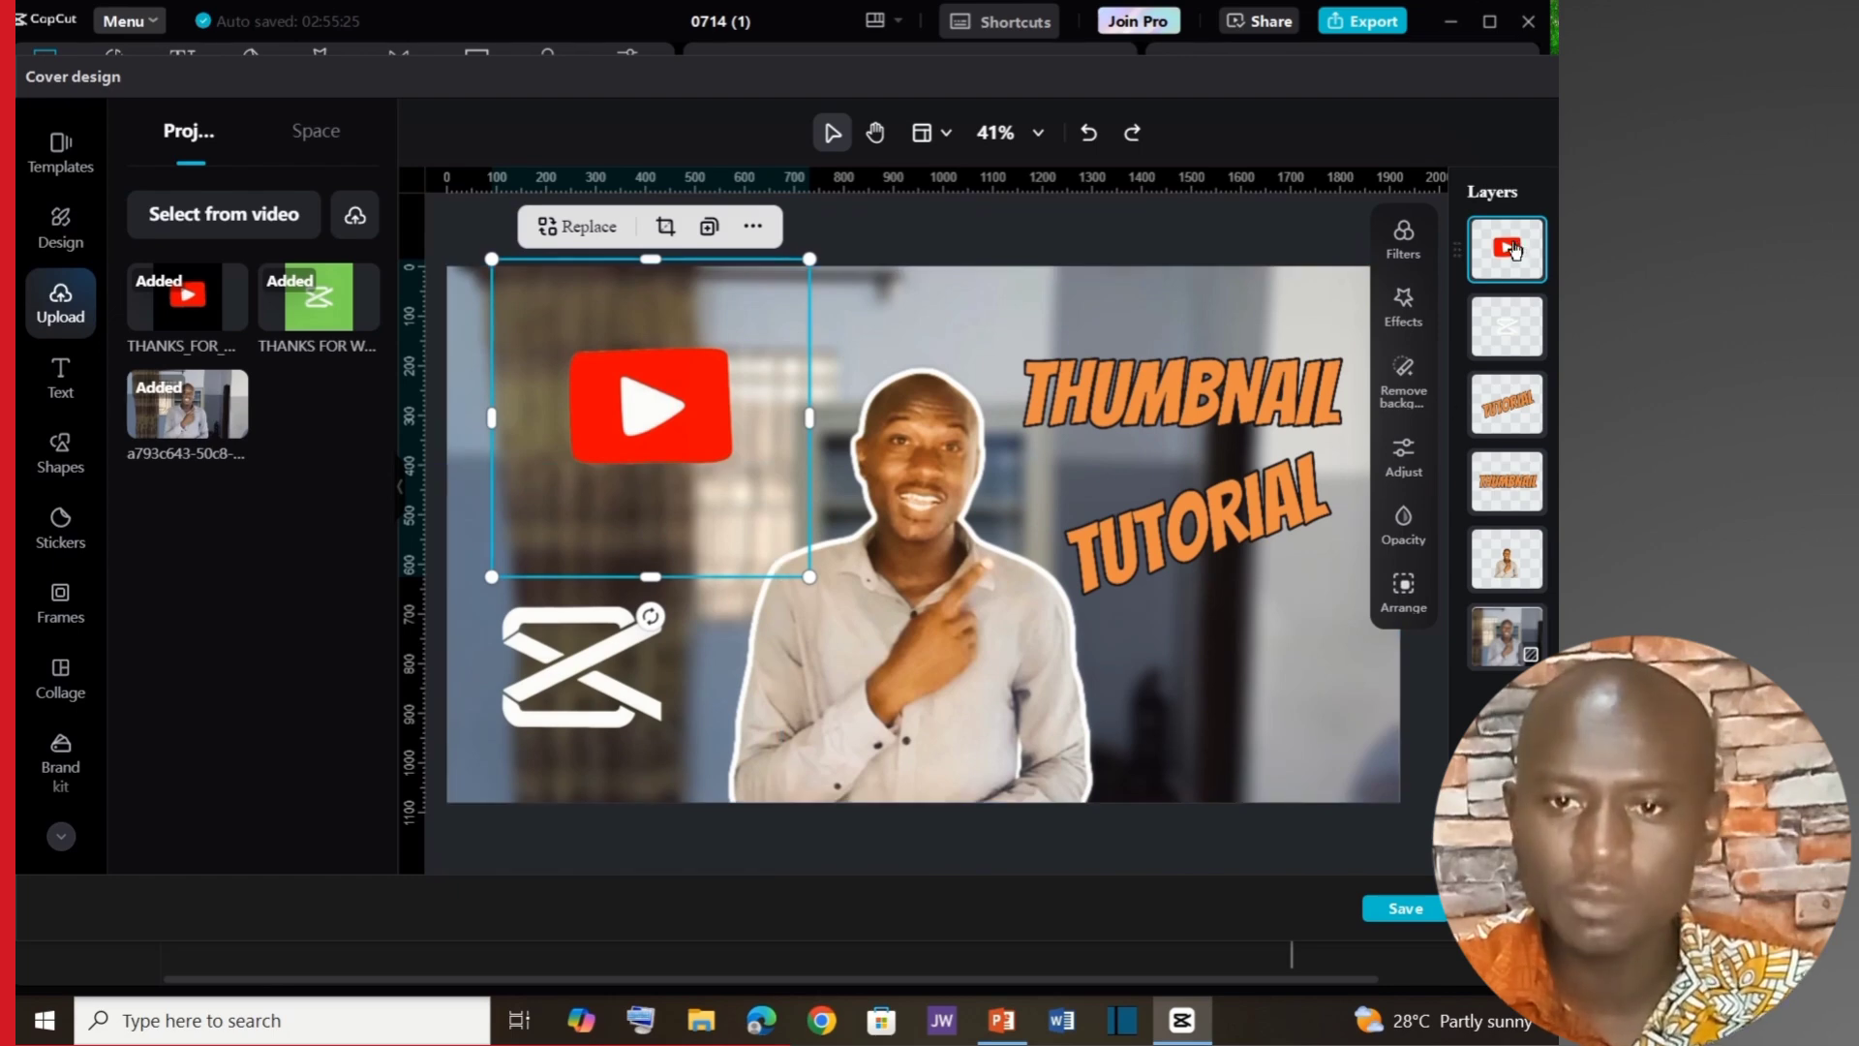
Try moving both logo layers and both text layers together below the subject cutout layer, and undo the reordering.
{"action": "left_click", "coordinate": [1506, 335], "text": "shift"}
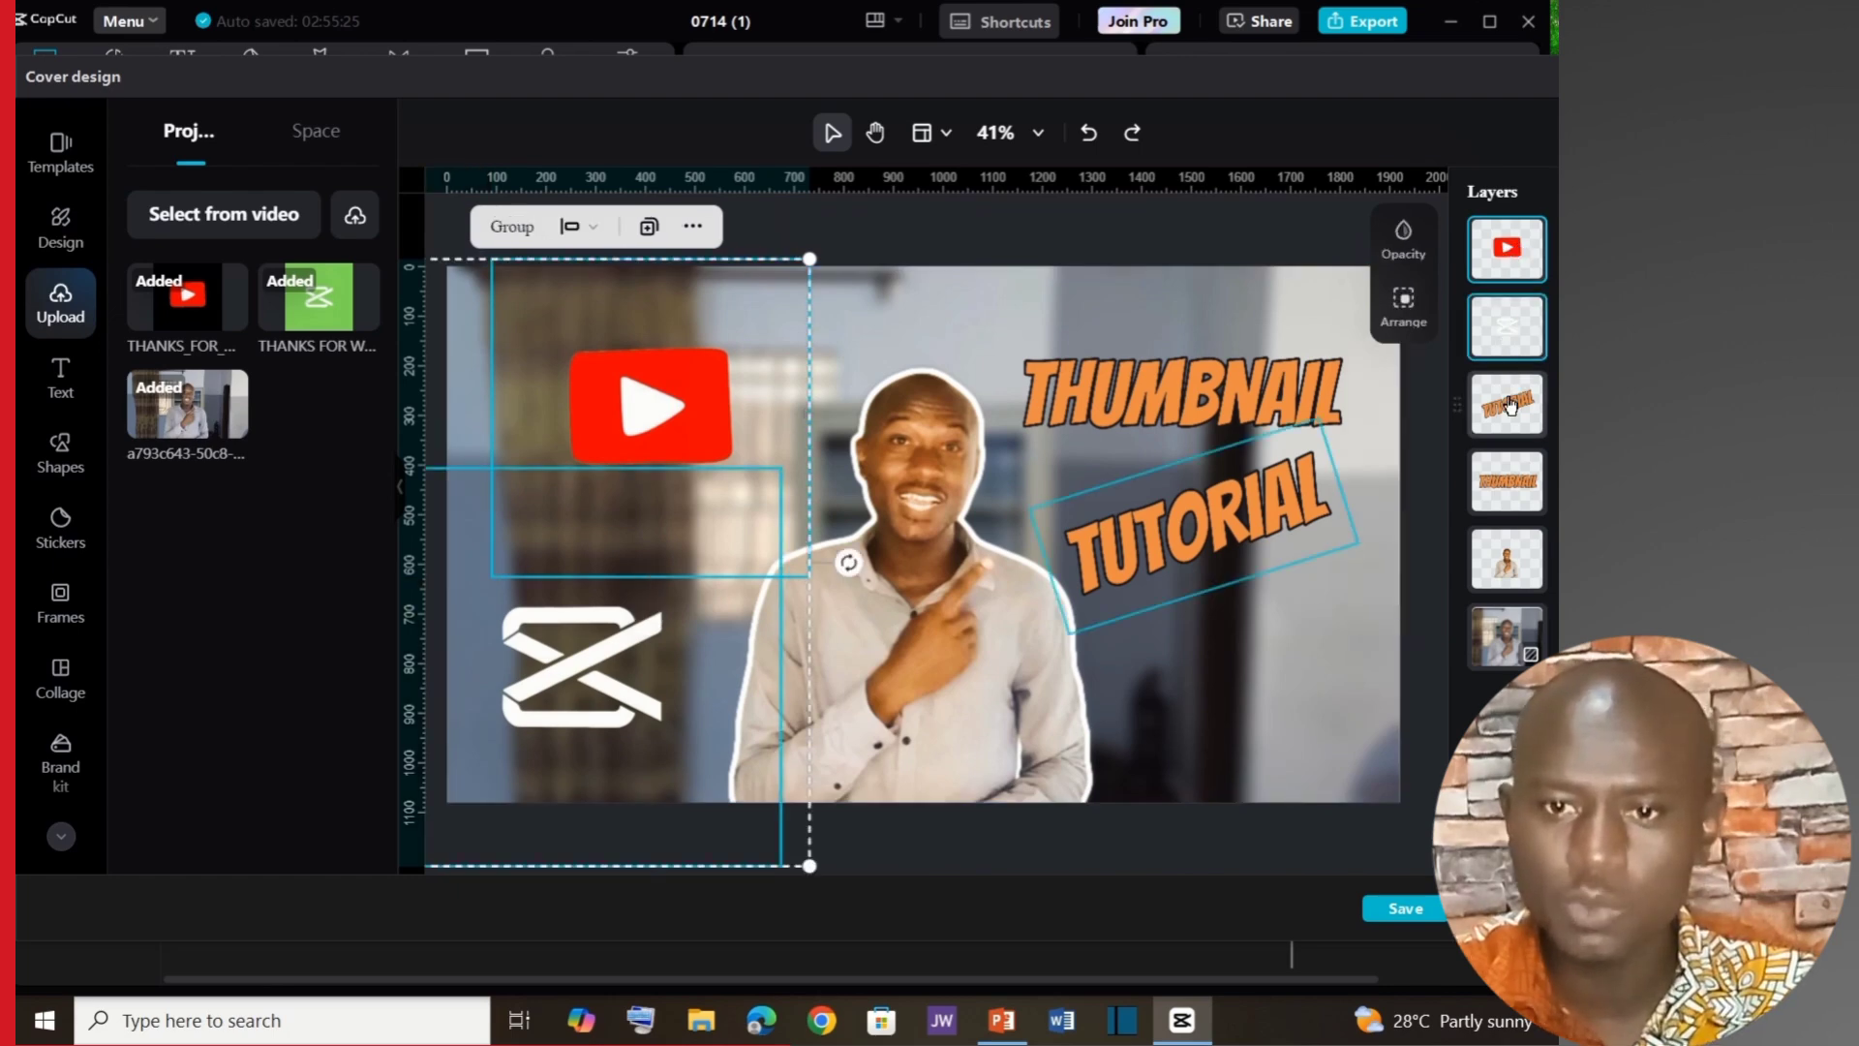
{"action": "left_click", "coordinate": [1507, 416], "text": "shift"}
{"action": "left_click", "coordinate": [1501, 484], "text": "shift"}
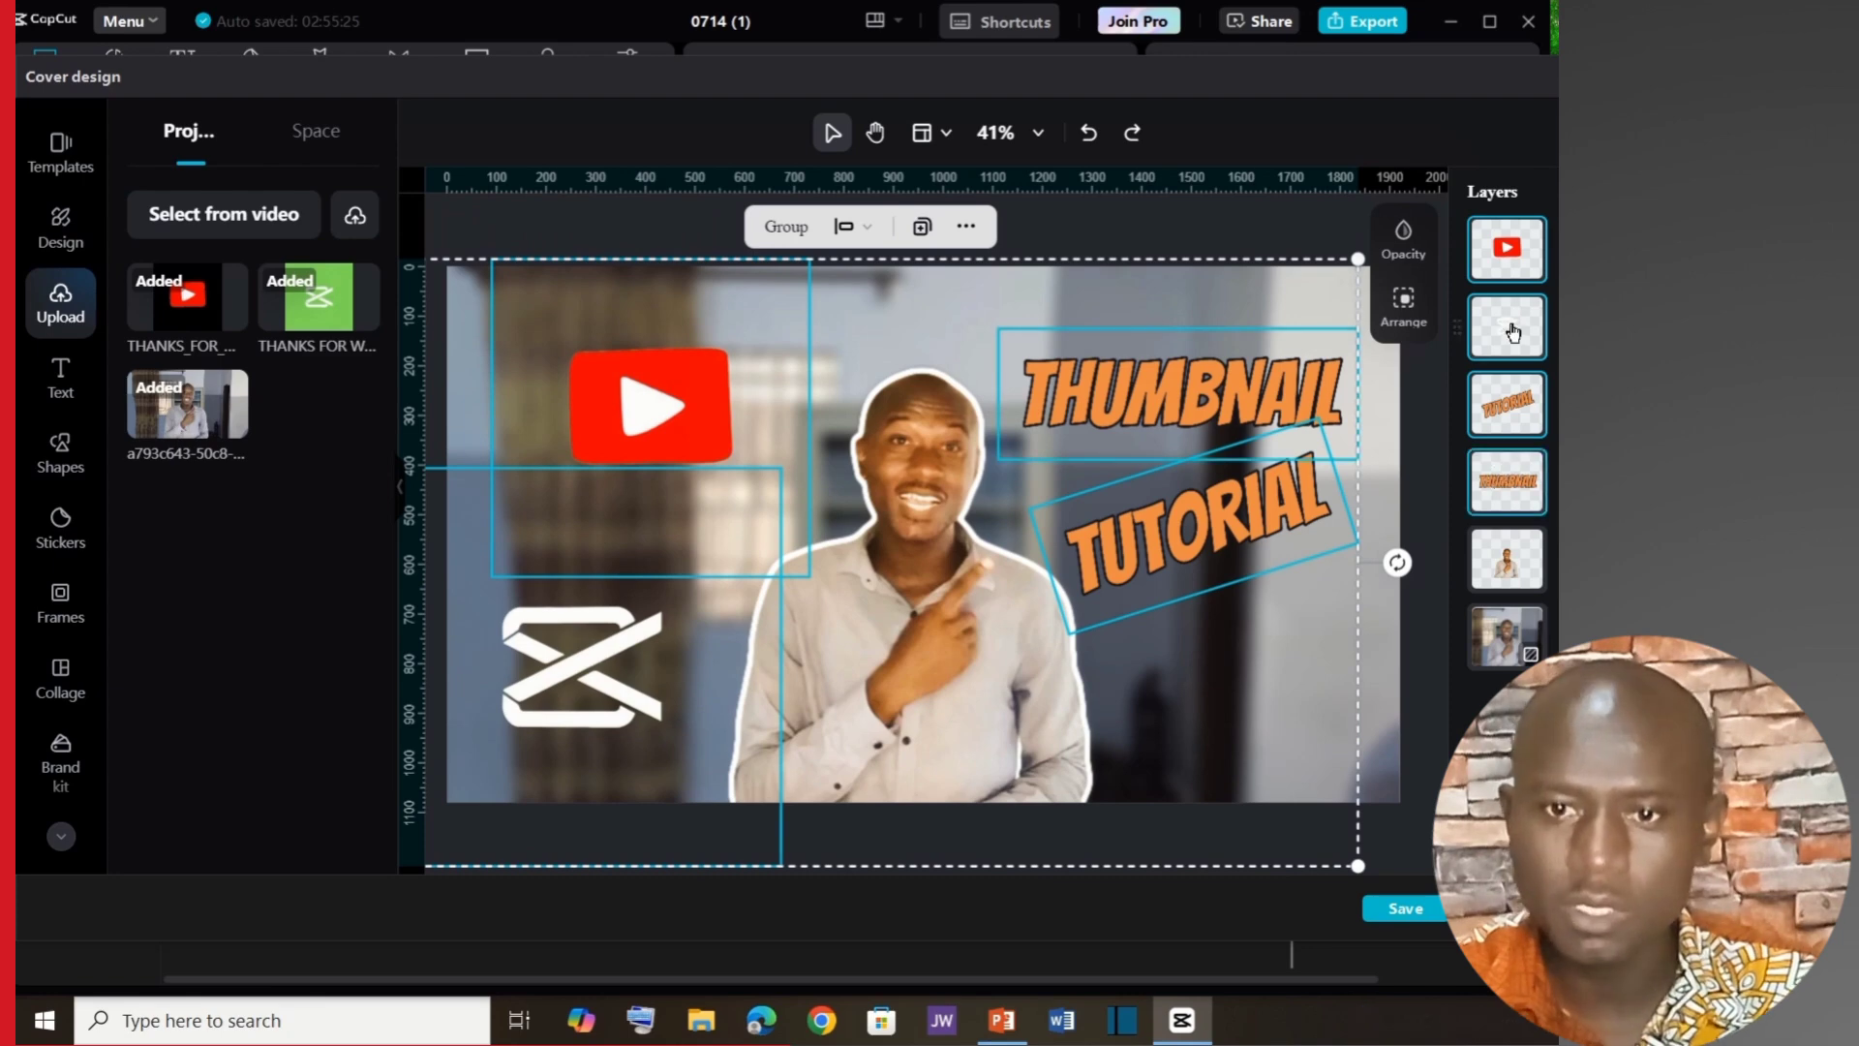
{"action": "left_click_drag", "start_coordinate": [1515, 364], "coordinate": [1466, 738]}
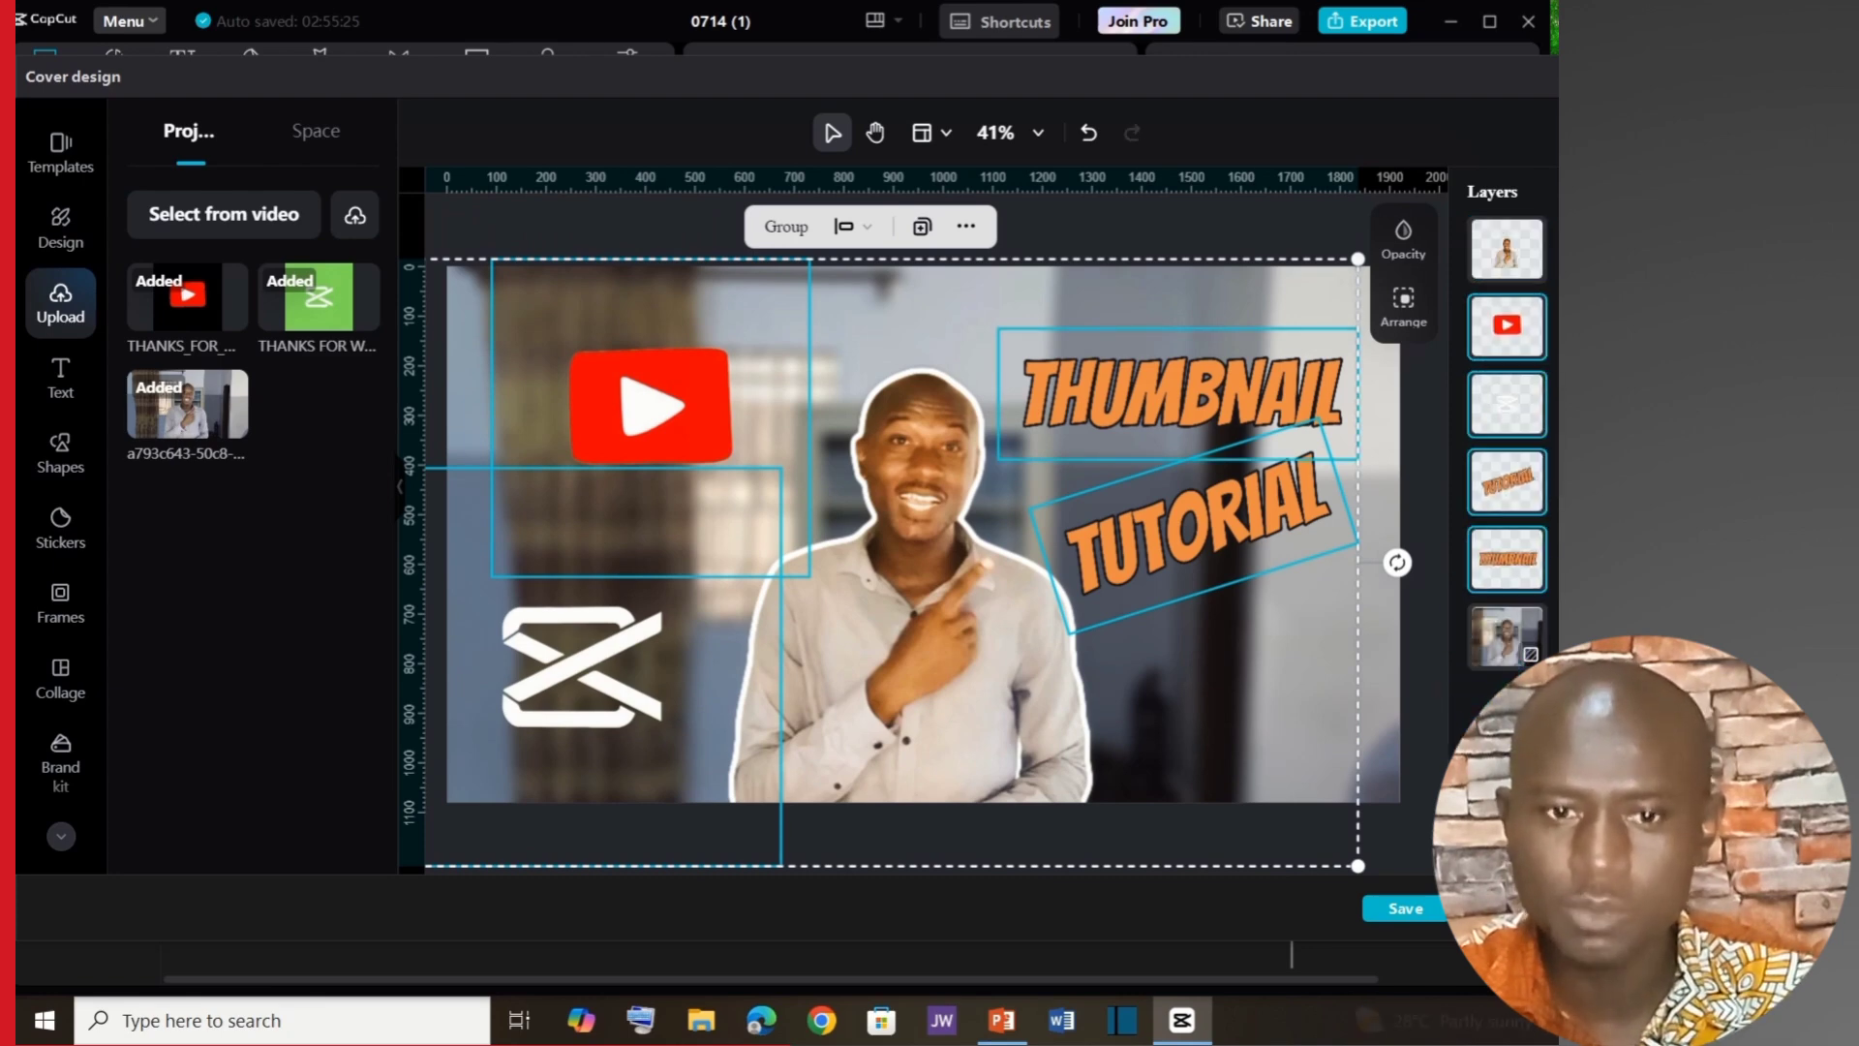
{"action": "key", "text": "ctrl+z"}
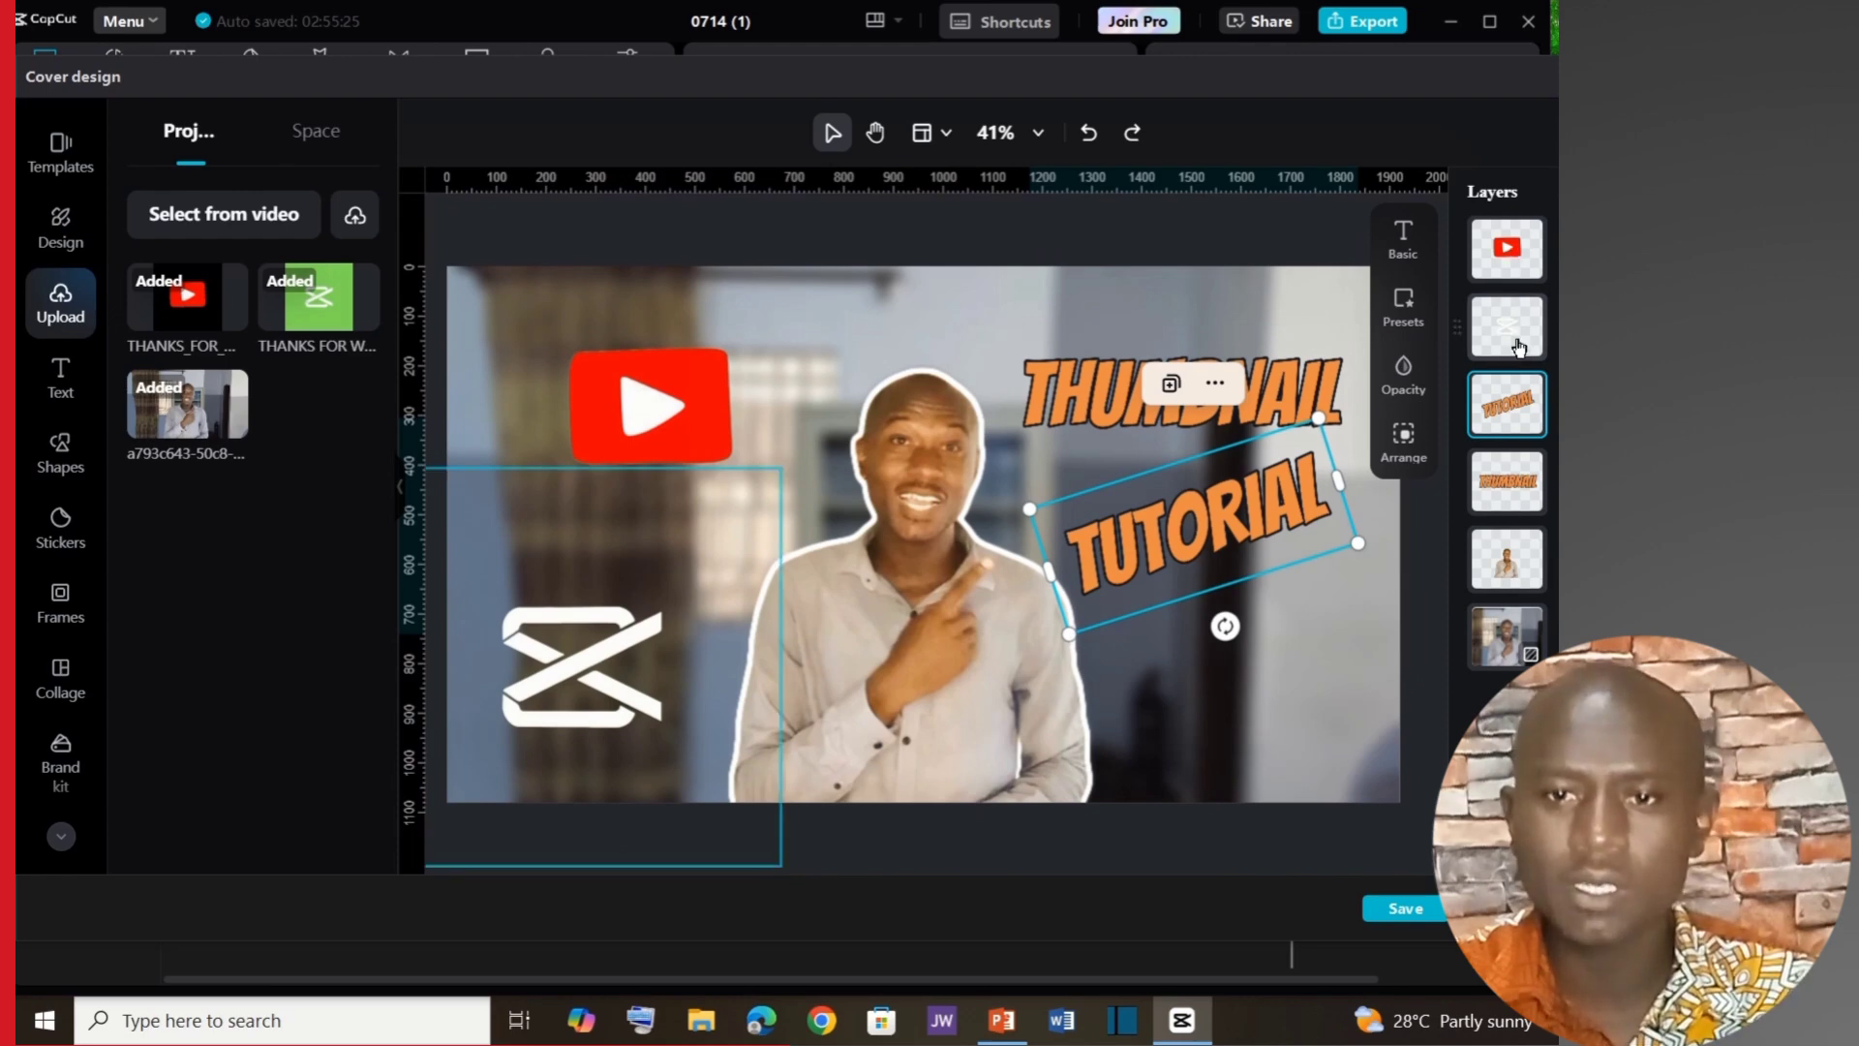
Try deleting the CapCut logo layer from the cover, and undo the deletion.
{"action": "left_click", "coordinate": [1524, 323]}
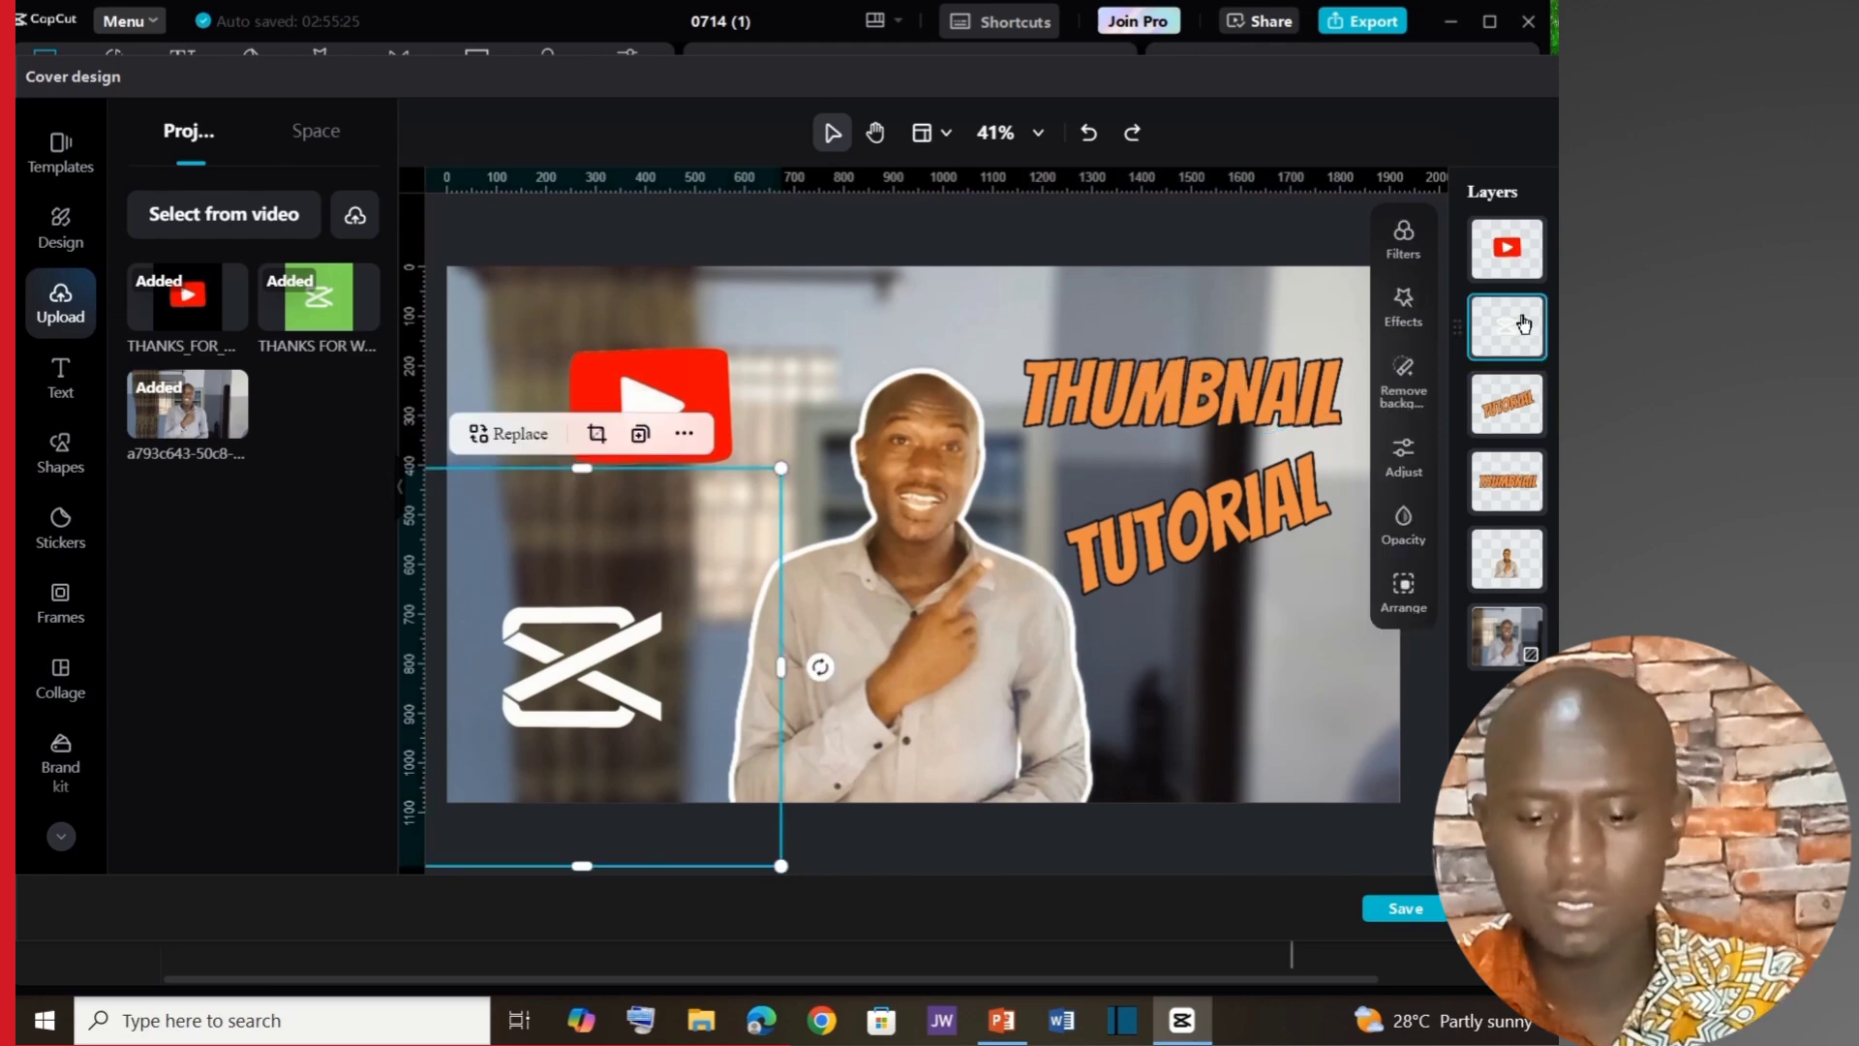
{"action": "key", "text": "Delete"}
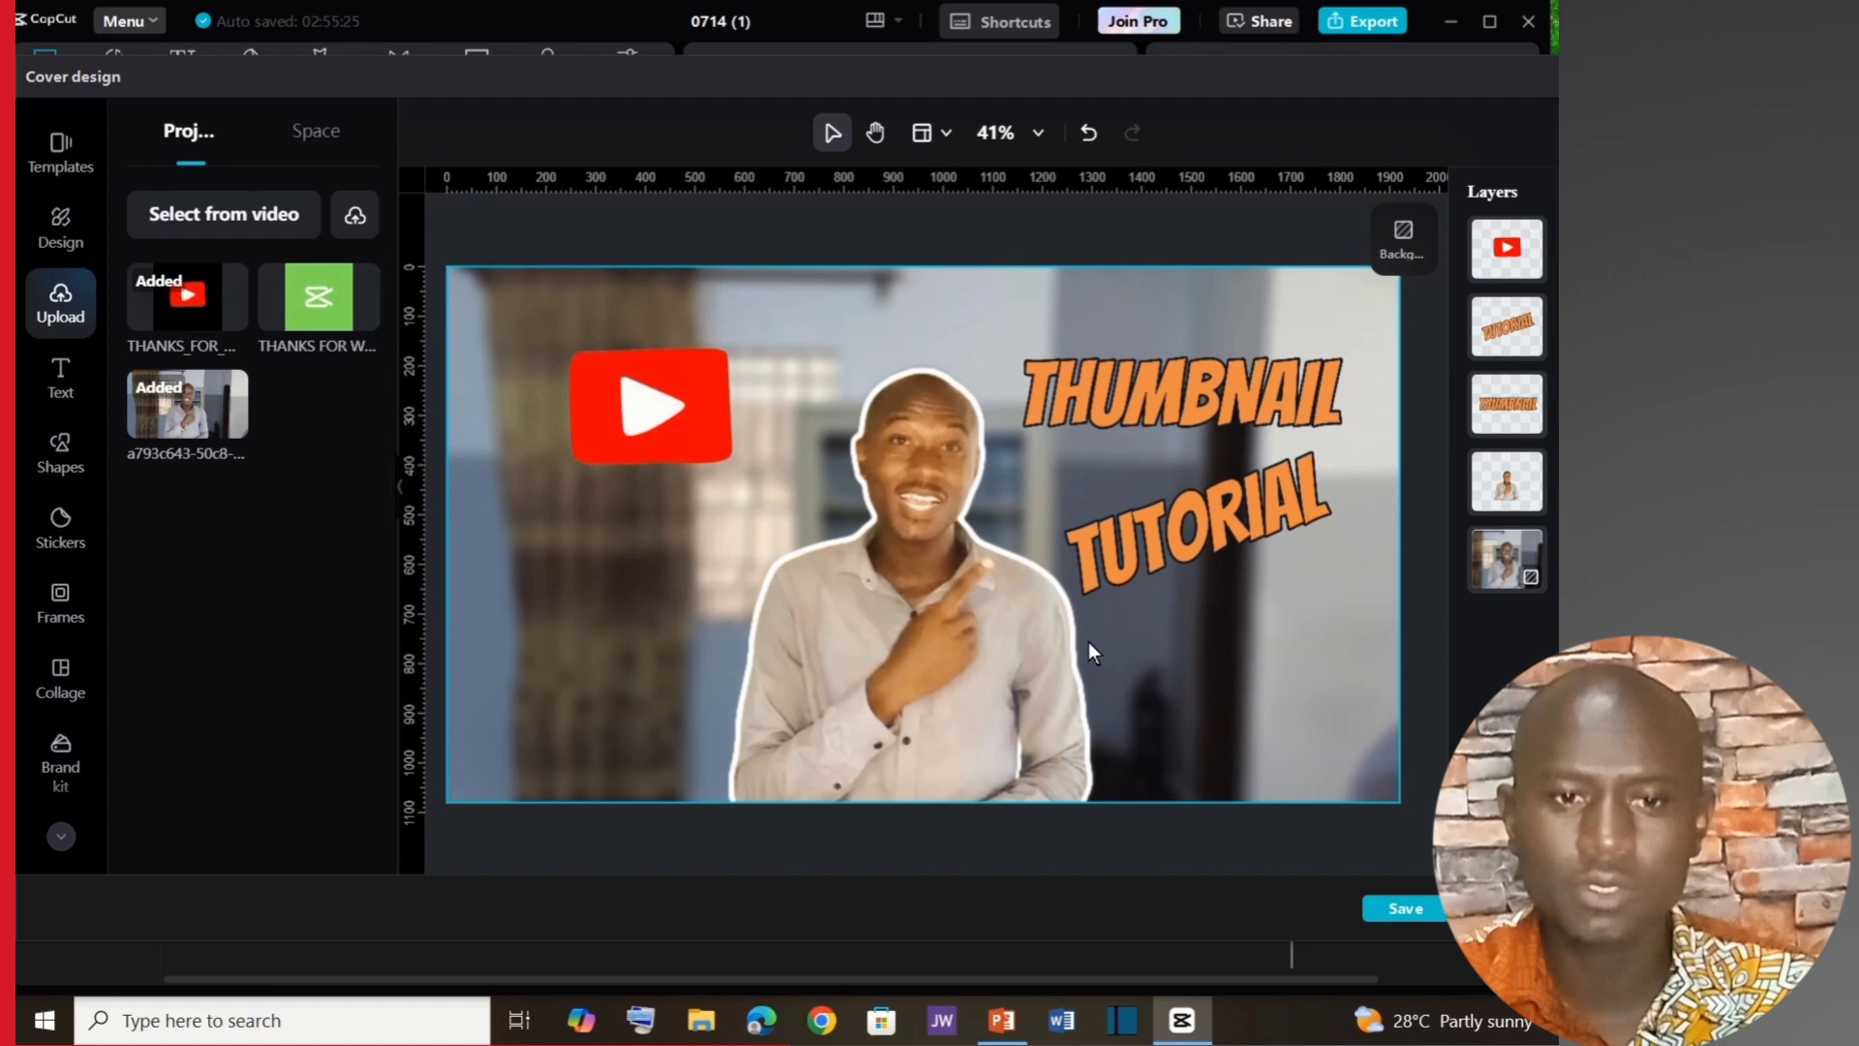
{"action": "left_click", "coordinate": [1048, 642]}
{"action": "key", "text": "ctrl+z"}
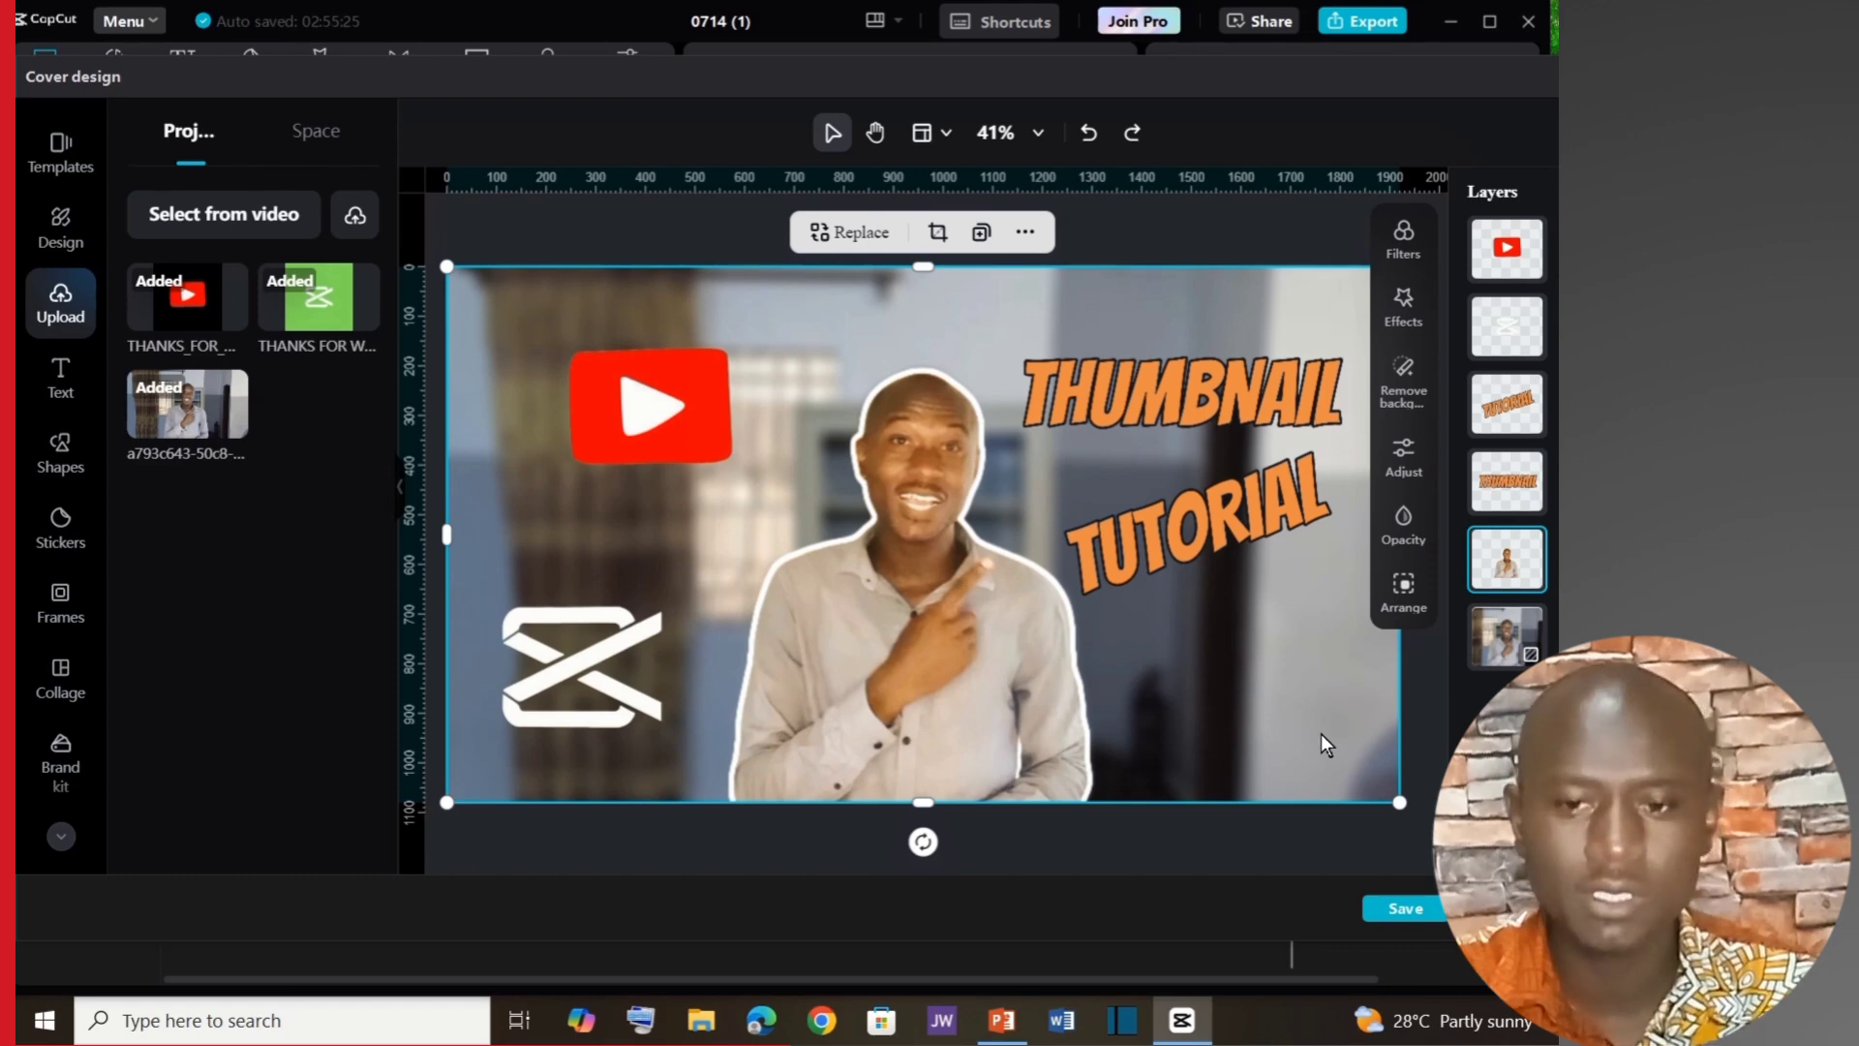
Try replacing the blurred background image with various solid photo colours, ending on a dark grey-brown, and restore the blurred image.
{"action": "left_click", "coordinate": [1530, 648]}
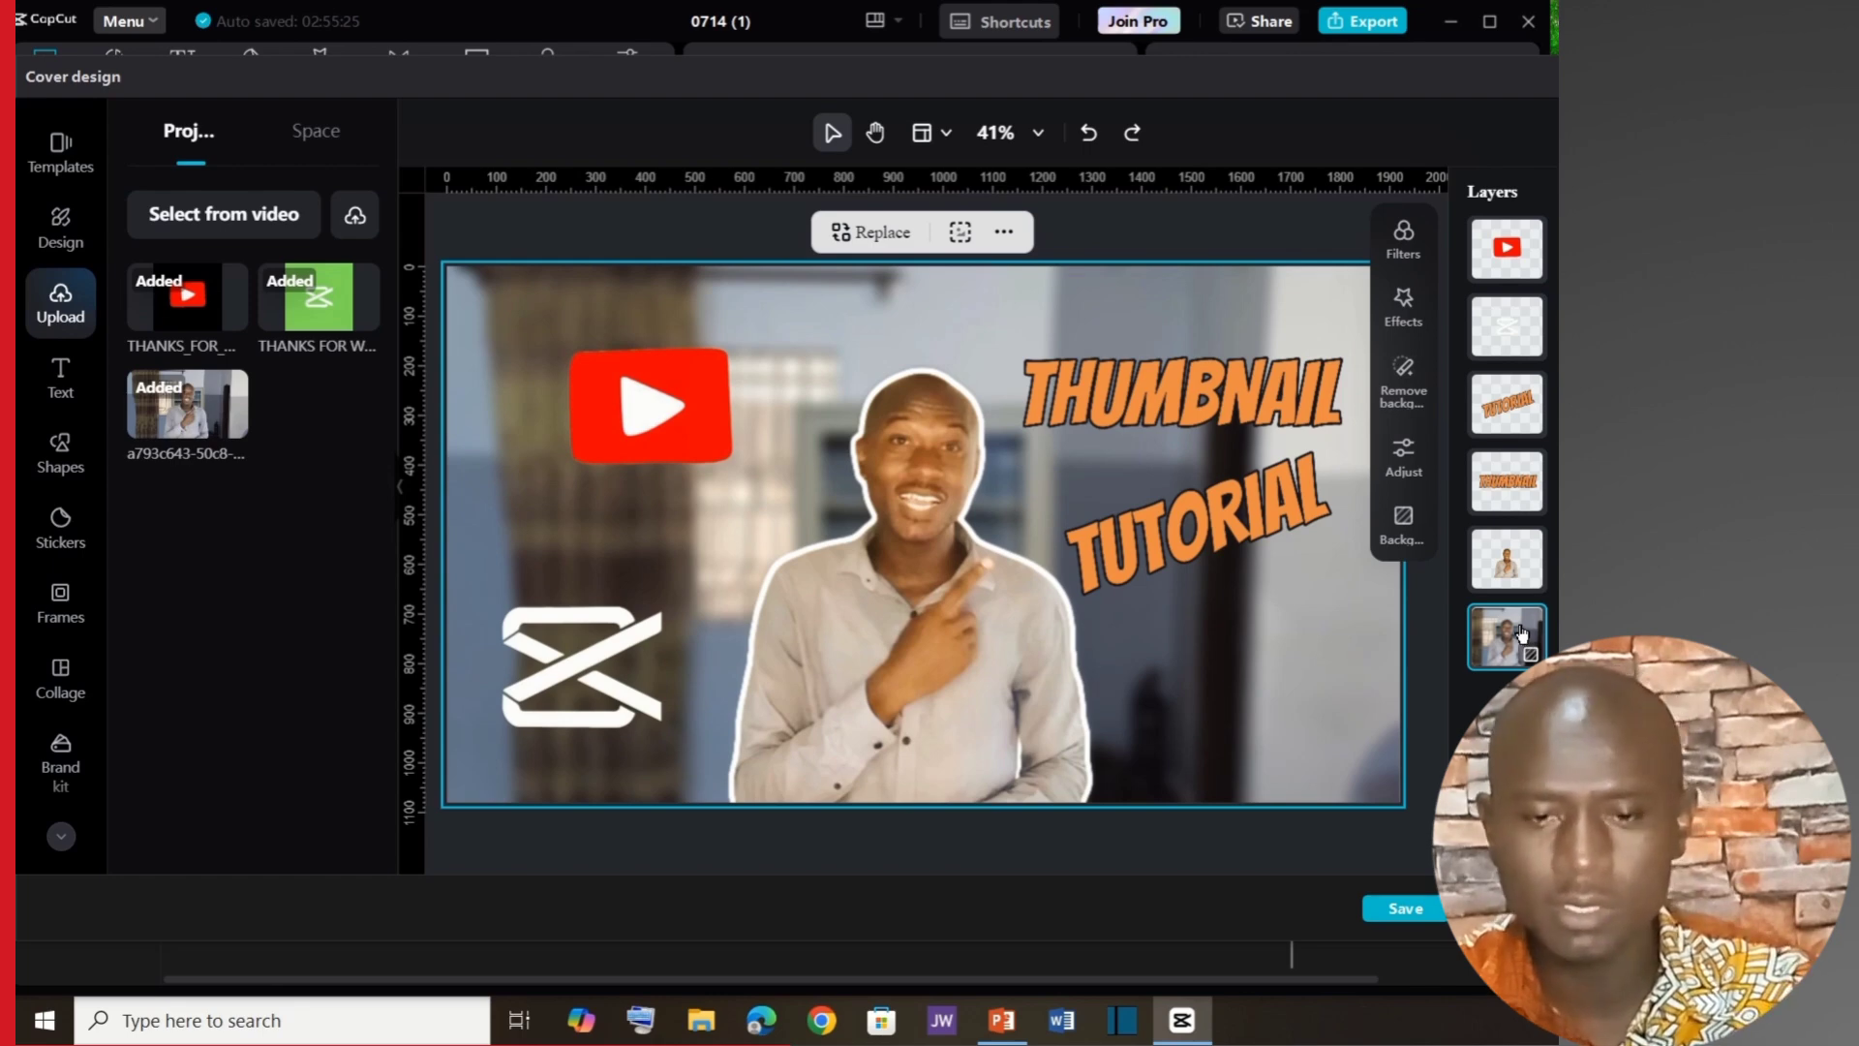
{"action": "key", "text": "Delete"}
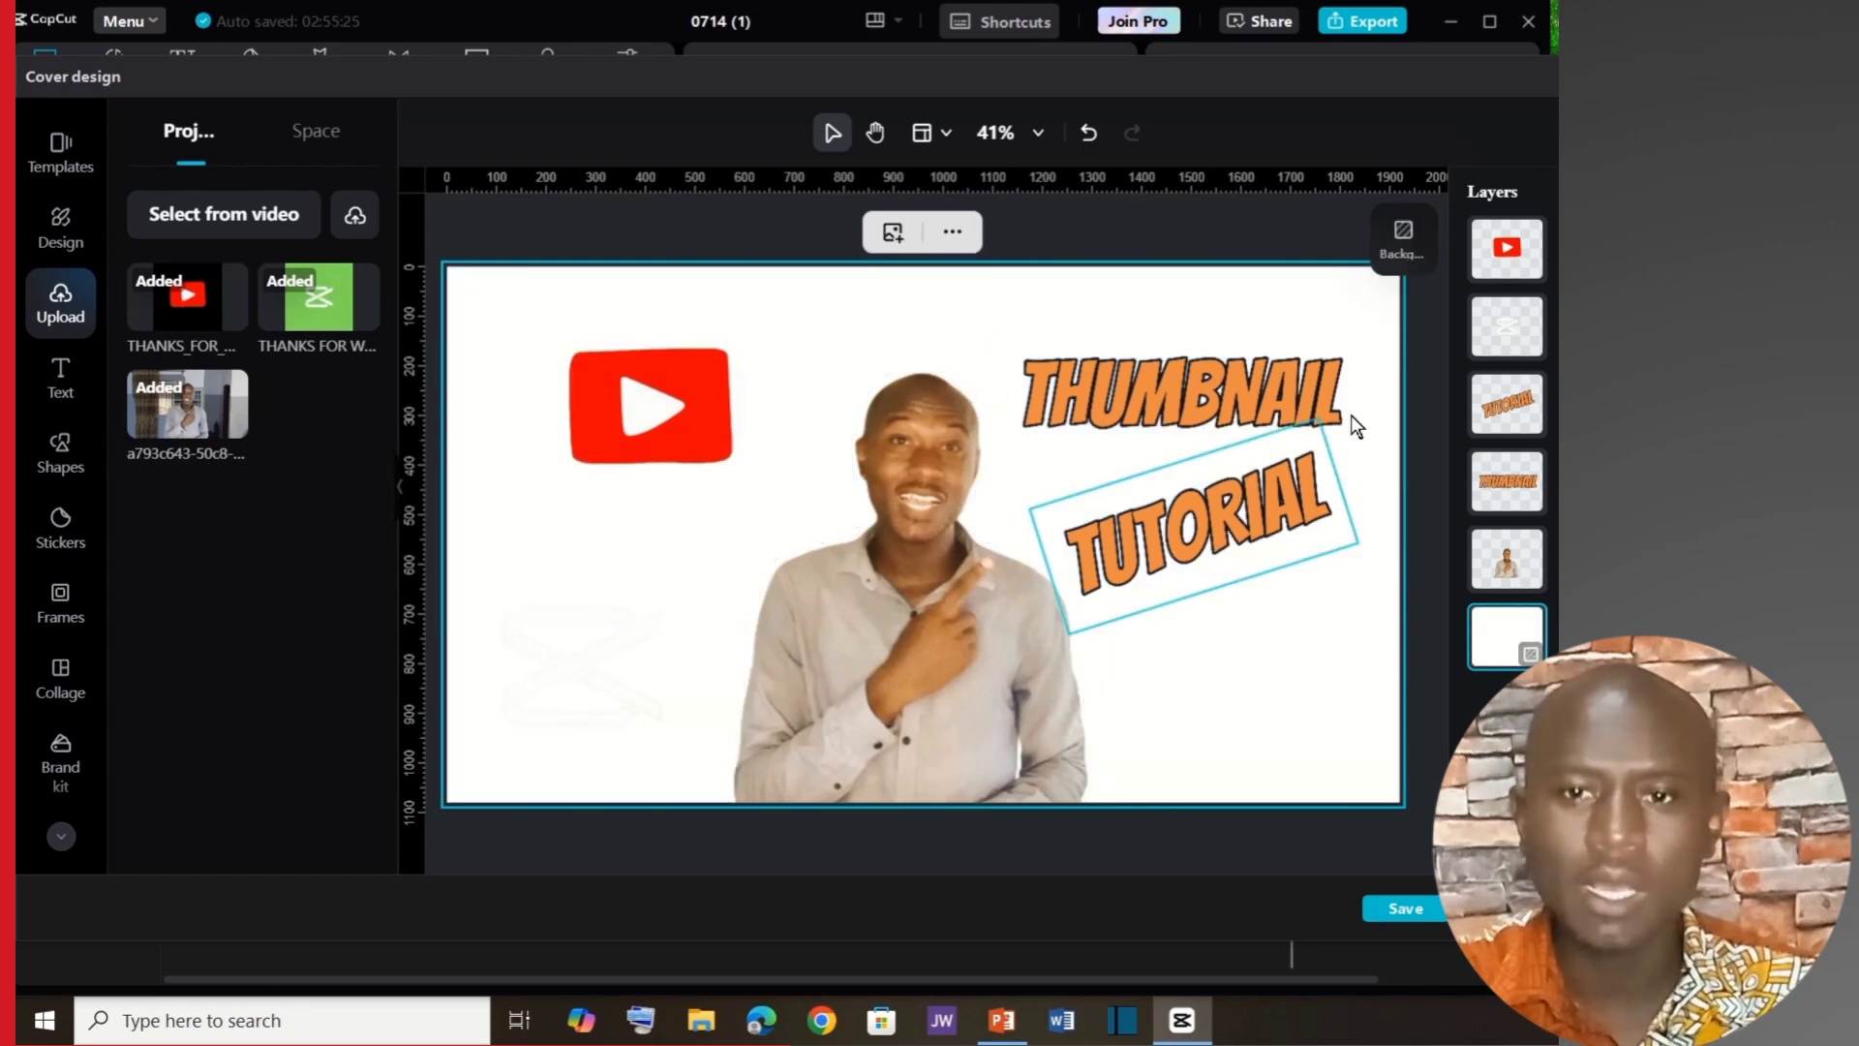
{"action": "left_click", "coordinate": [1403, 235]}
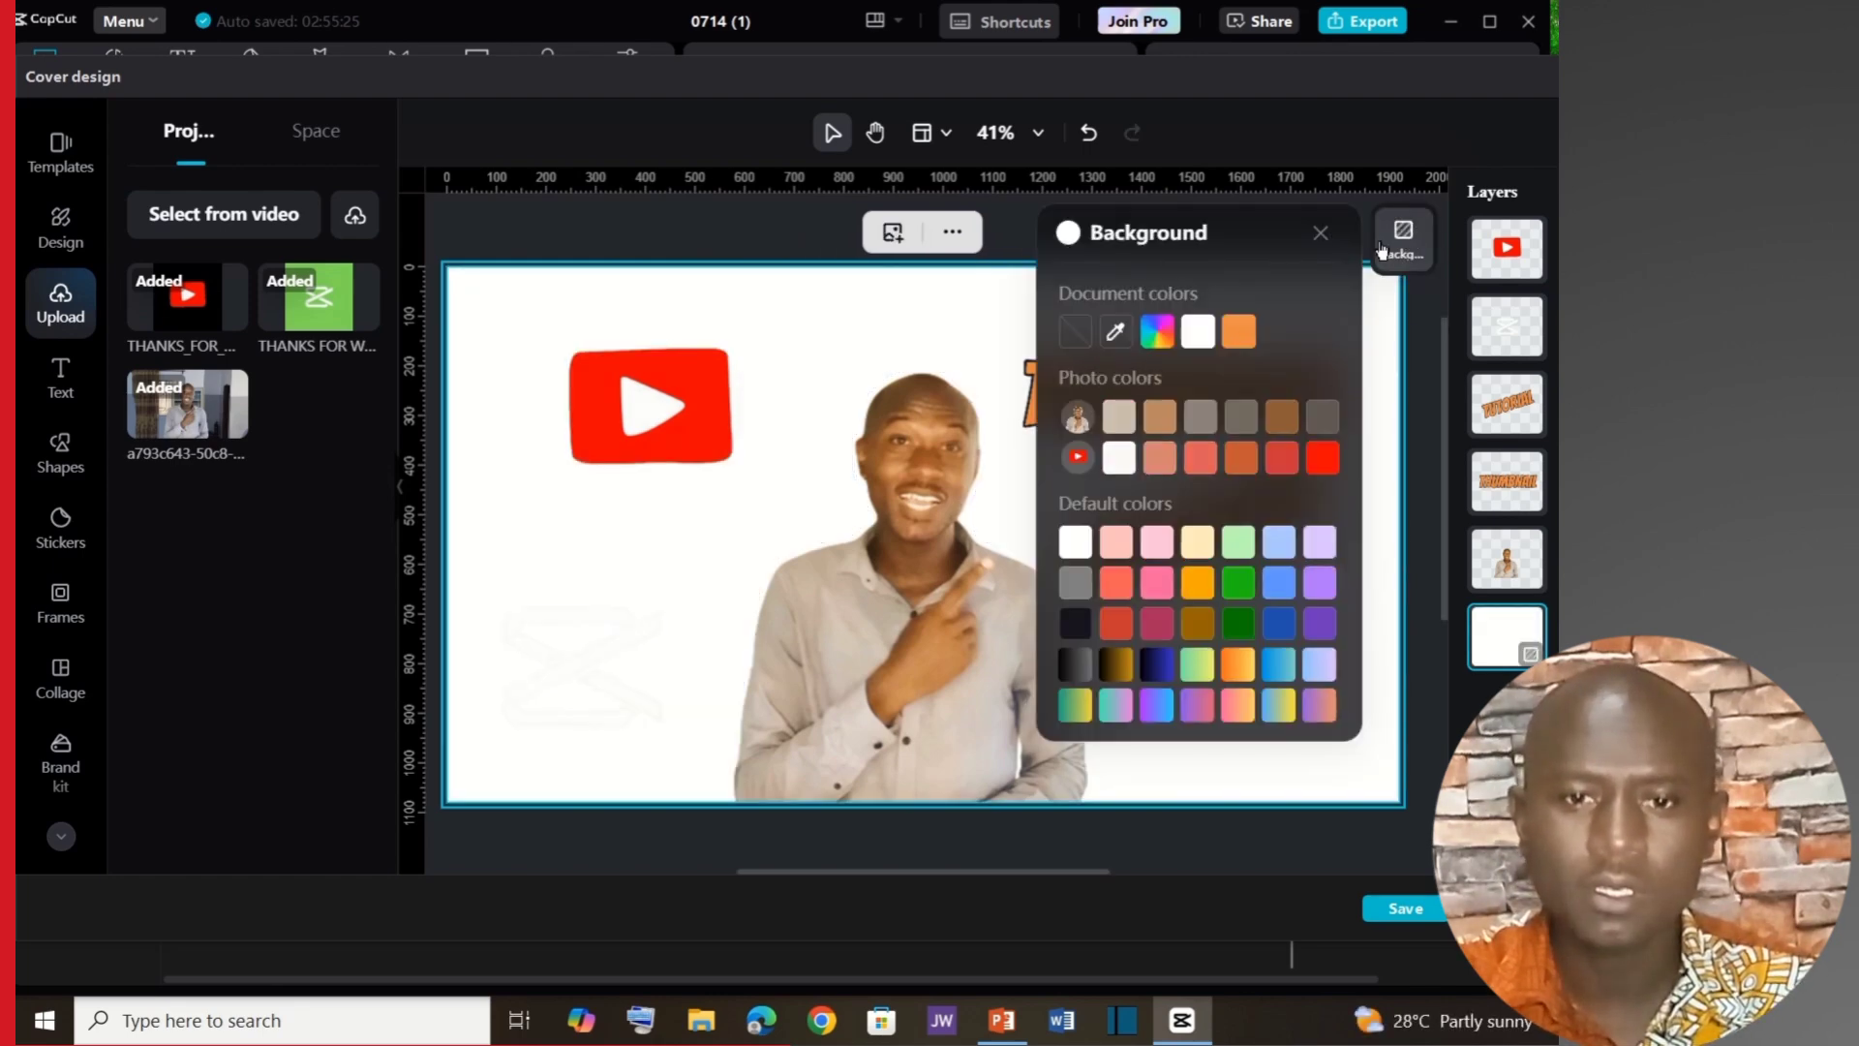
{"action": "left_click", "coordinate": [1155, 419]}
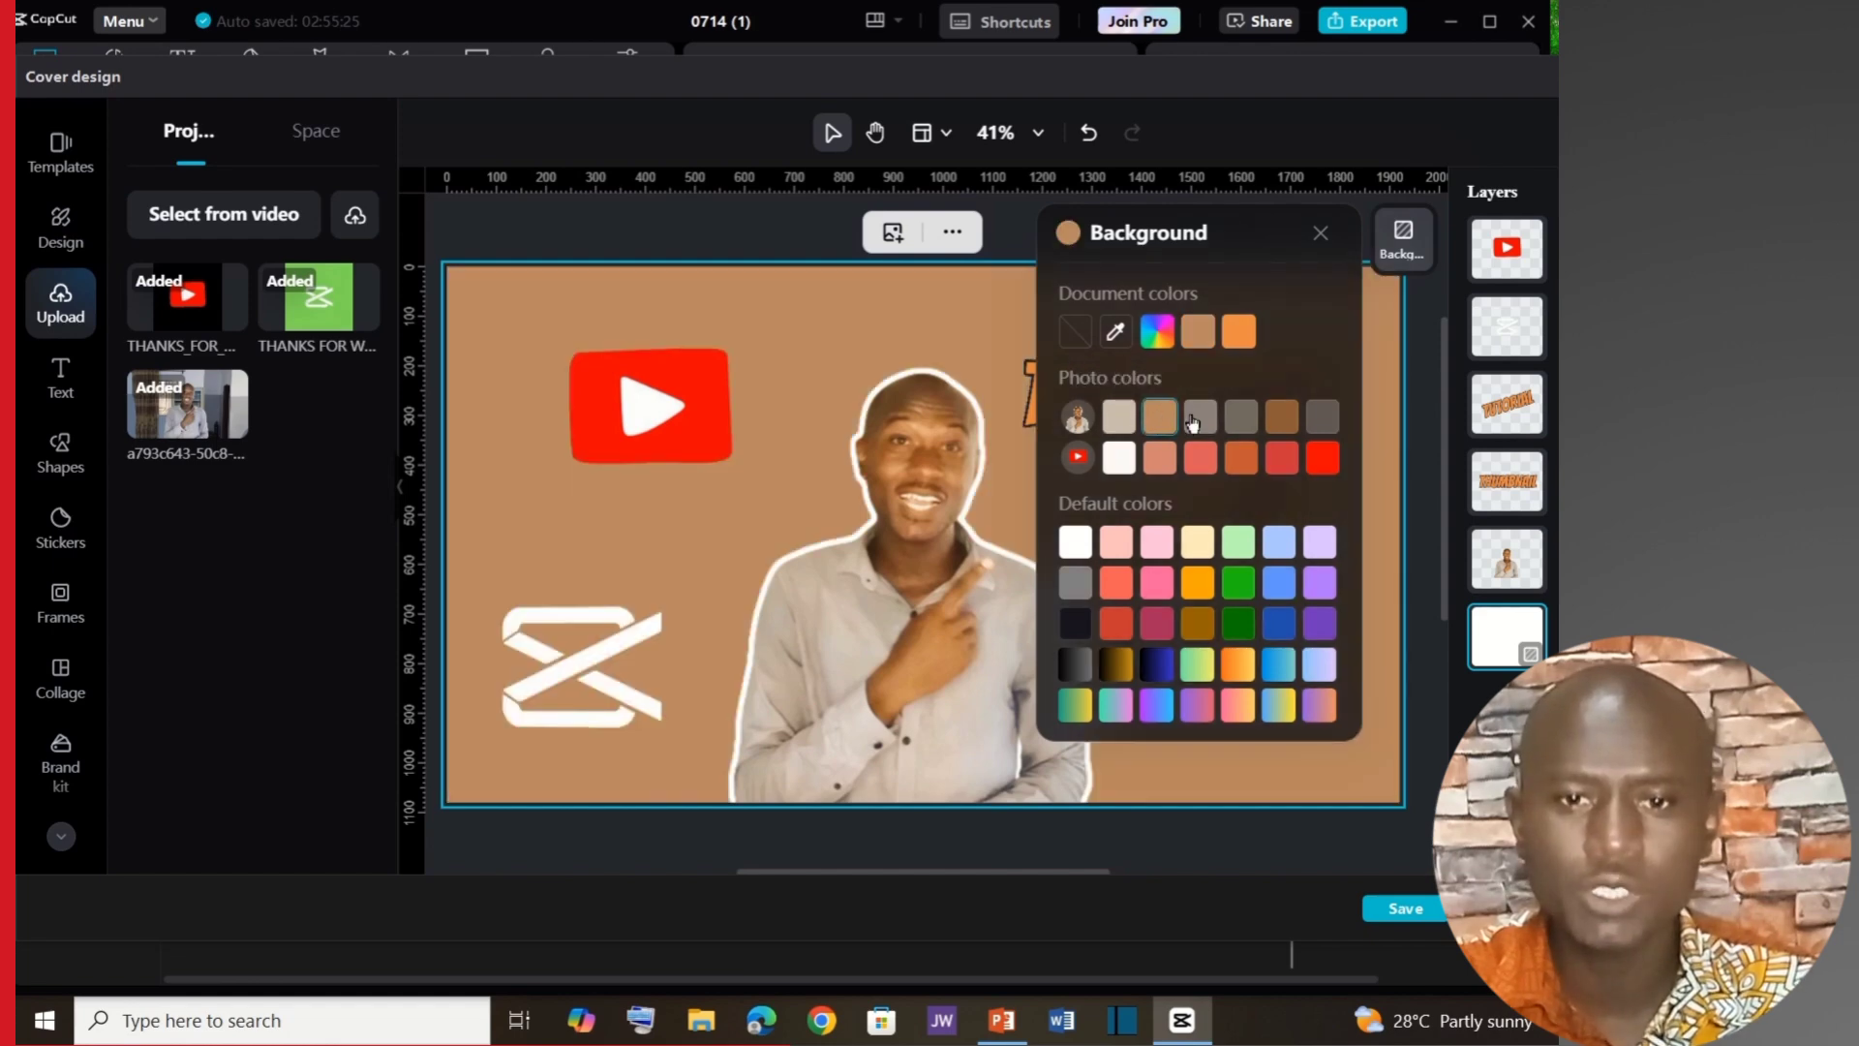
{"action": "left_click", "coordinate": [1199, 420]}
{"action": "left_click", "coordinate": [1246, 422]}
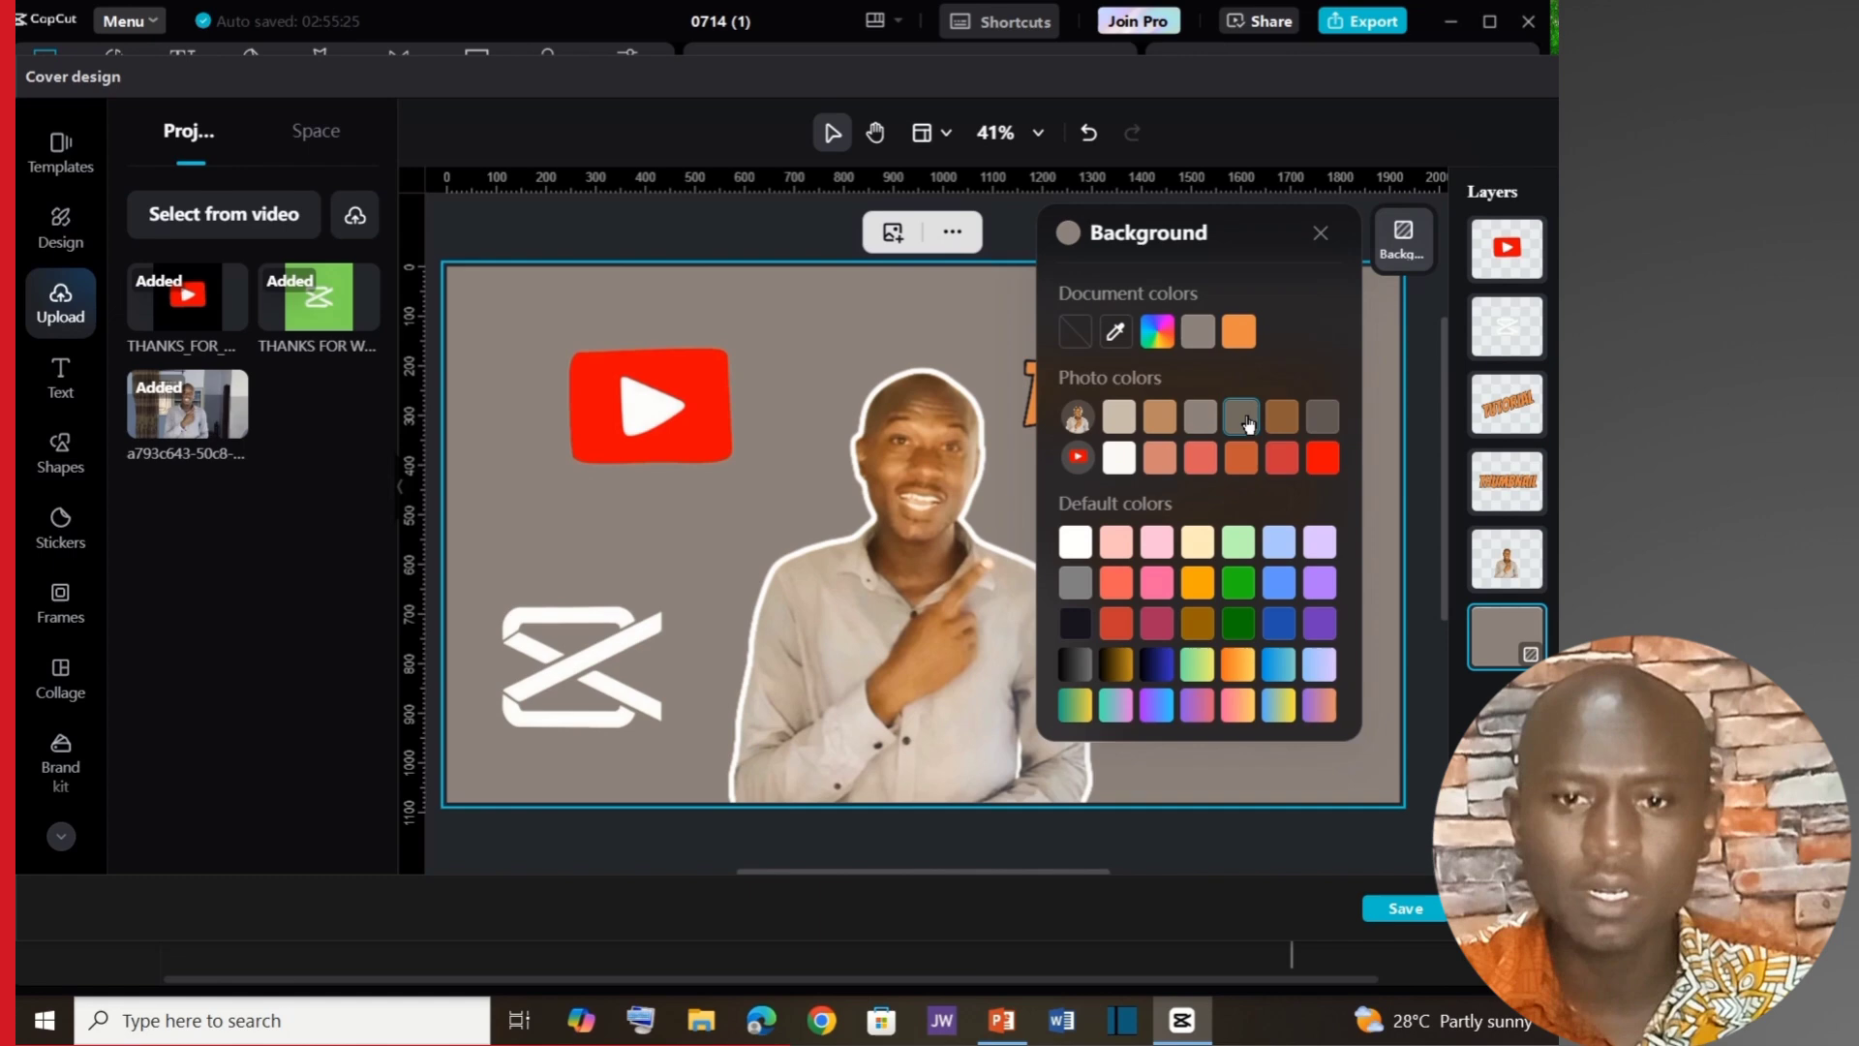
{"action": "left_click", "coordinate": [1281, 418]}
{"action": "left_click", "coordinate": [1321, 418]}
{"action": "left_click", "coordinate": [1318, 461]}
{"action": "left_click", "coordinate": [1287, 465]}
{"action": "left_click", "coordinate": [1242, 465]}
{"action": "left_click", "coordinate": [1205, 466]}
{"action": "left_click", "coordinate": [1160, 460]}
{"action": "left_click", "coordinate": [1241, 417]}
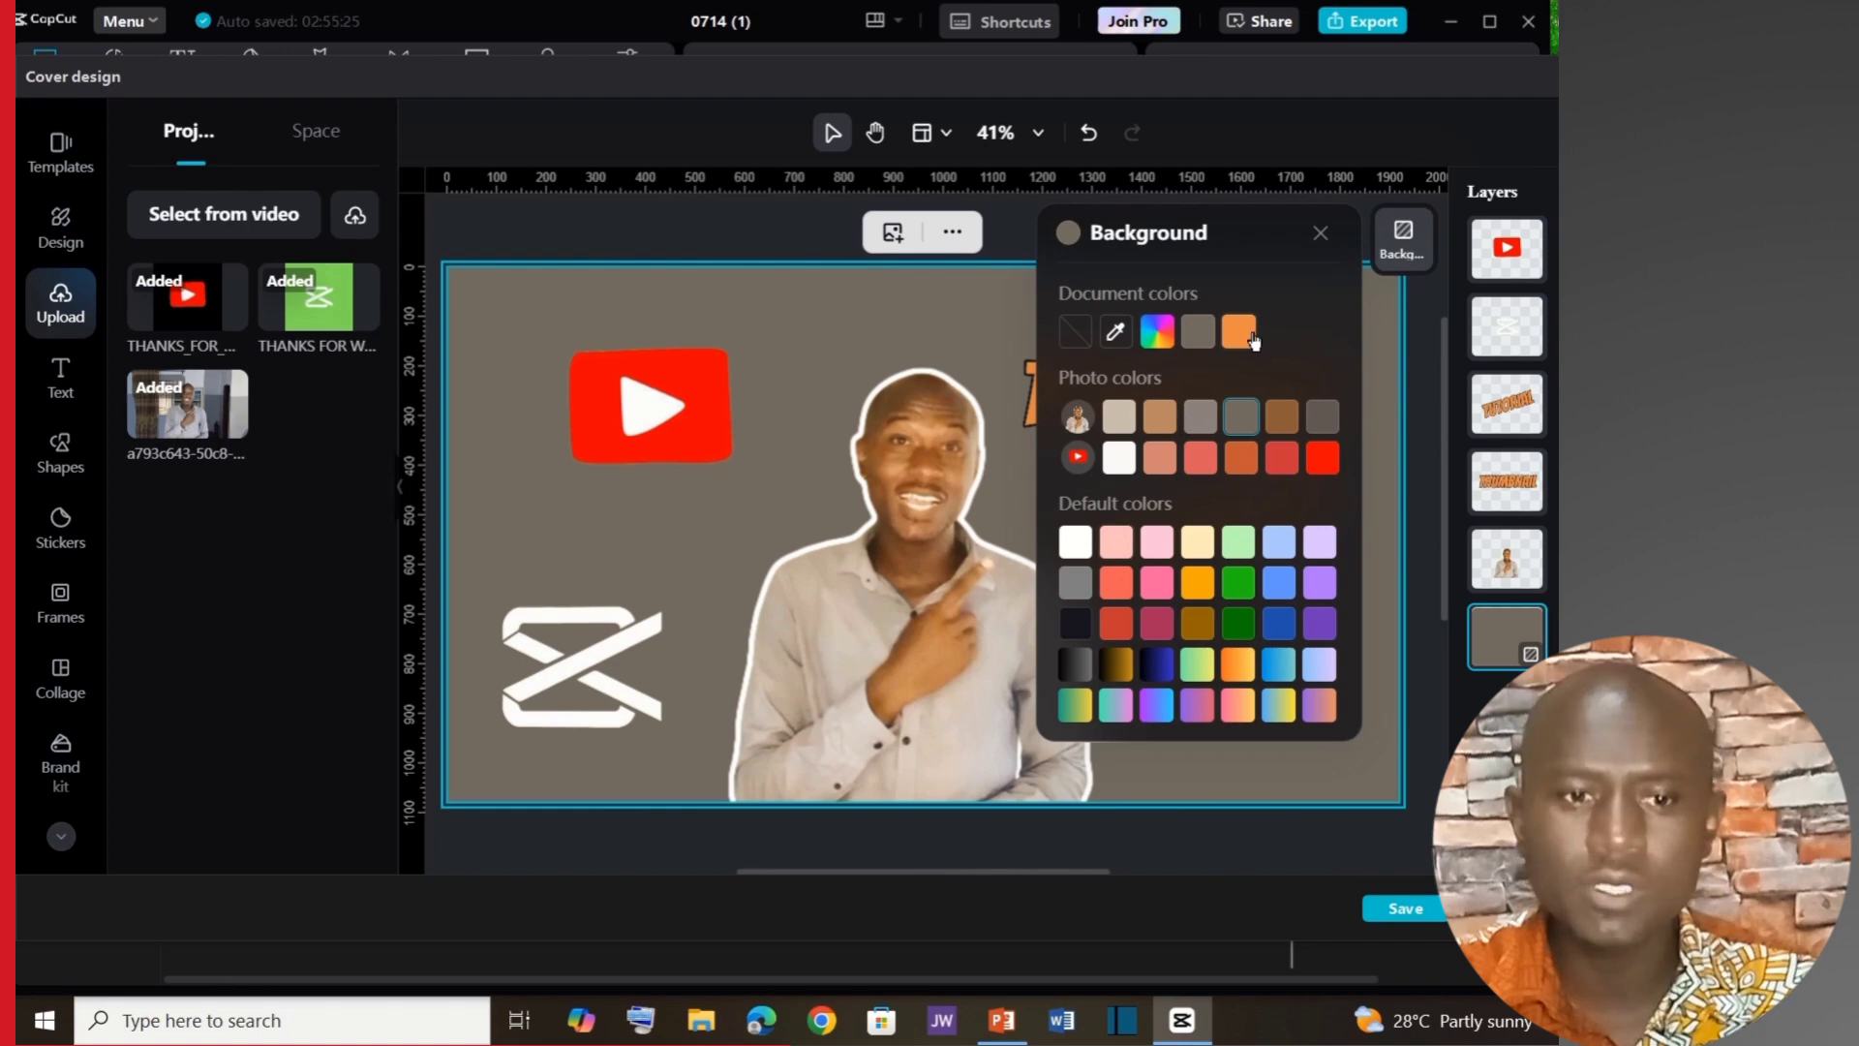
{"action": "left_click", "coordinate": [1320, 233]}
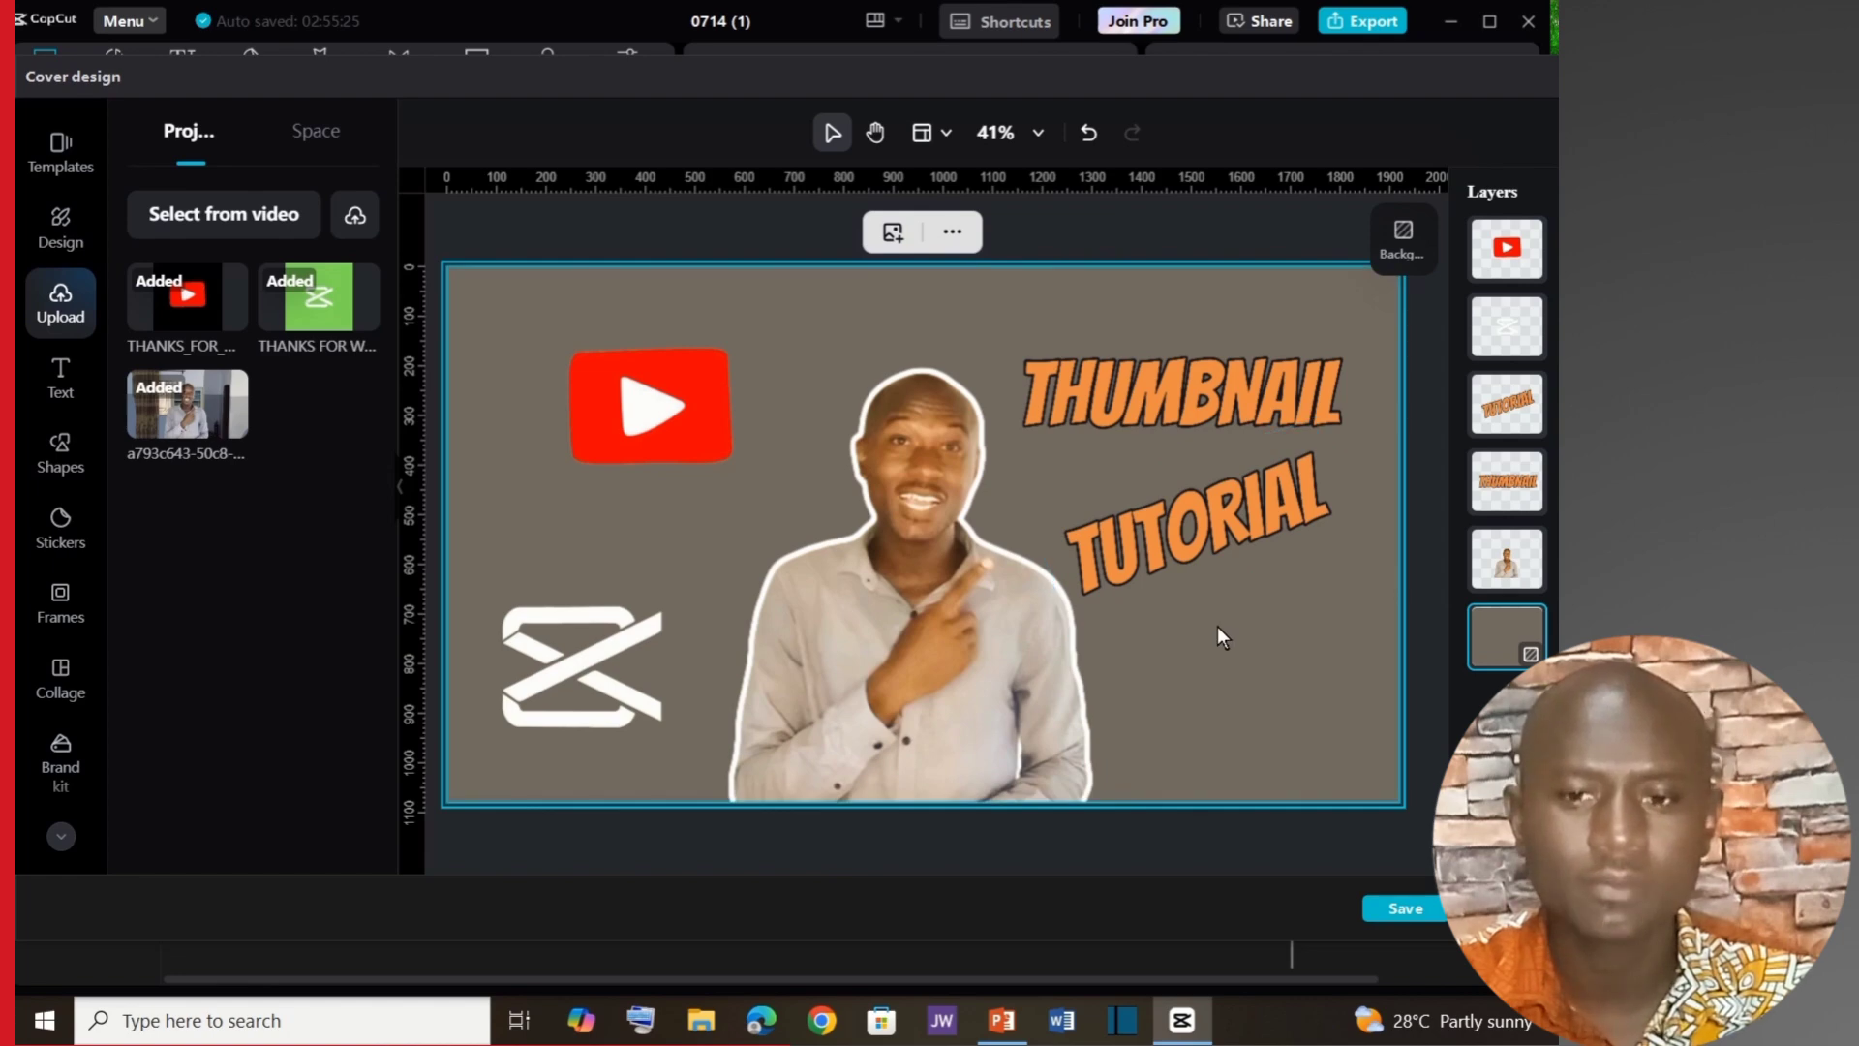
{"action": "key", "text": "ctrl+z"}
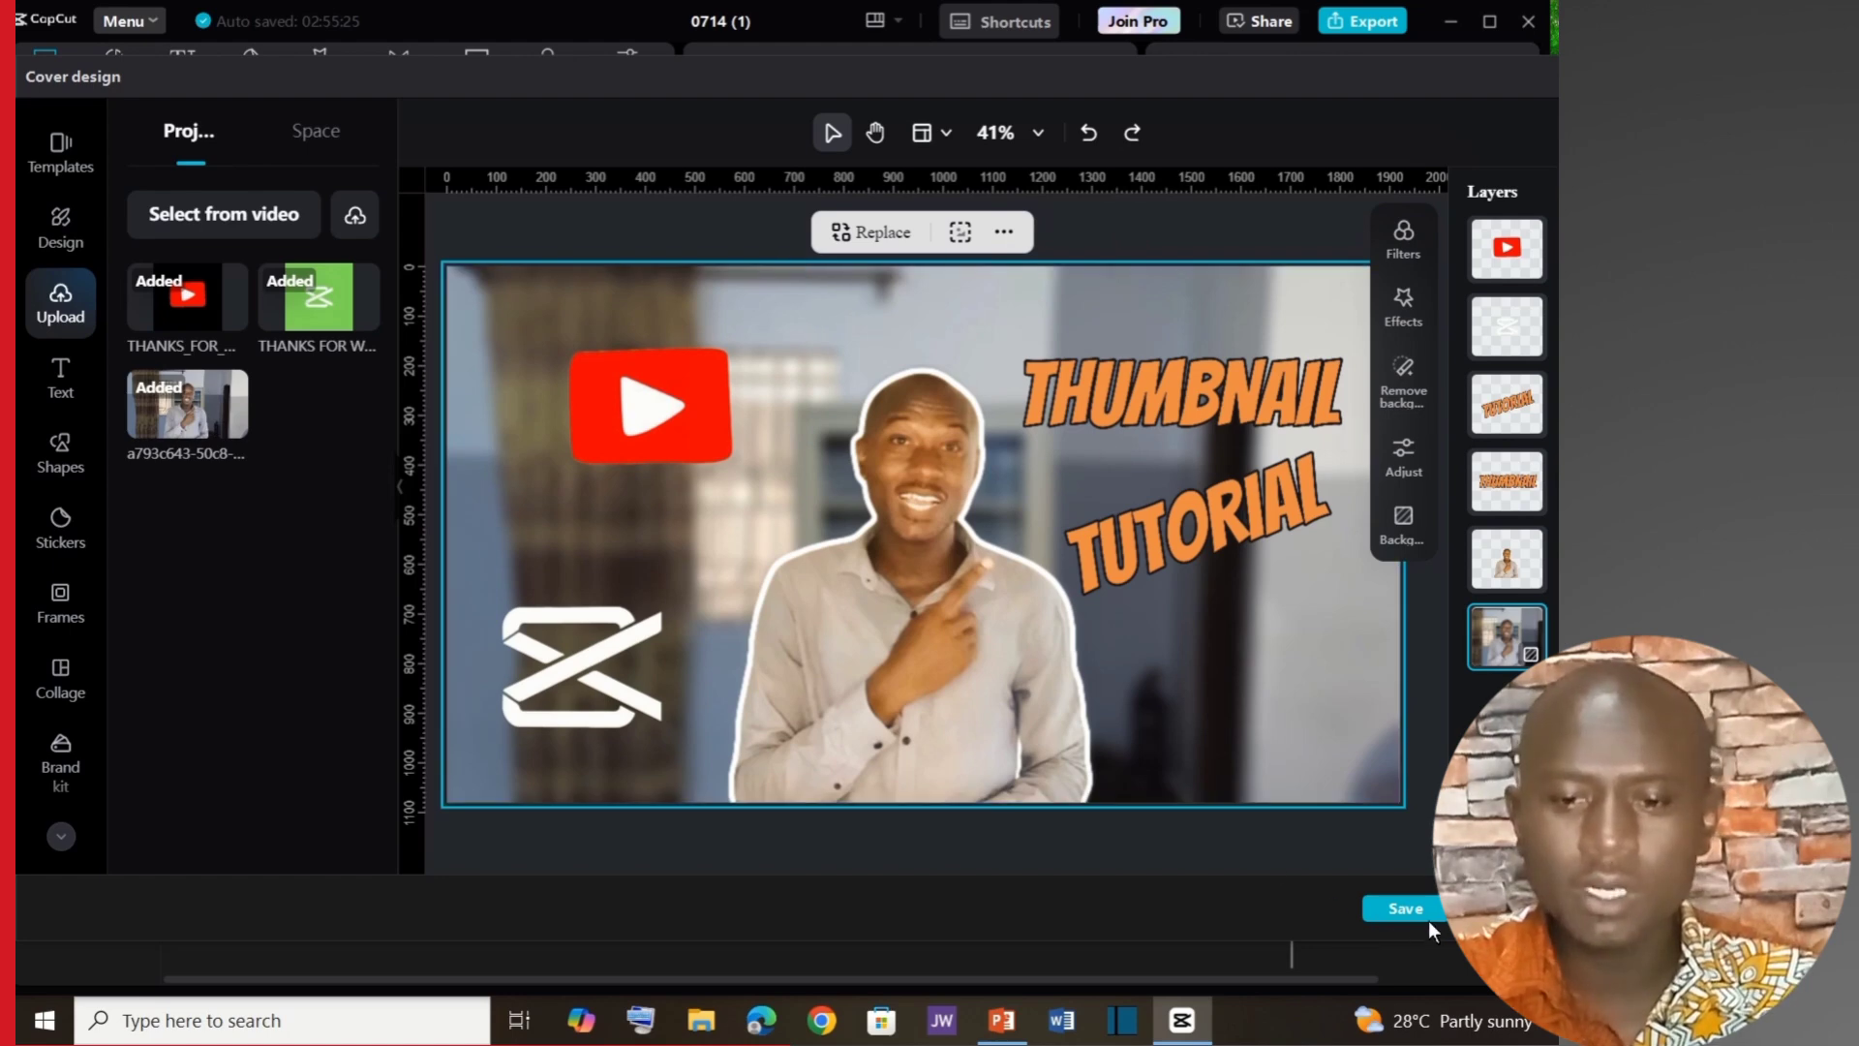
Save the cover design to the project and select the 0714.mp4 clip on the timeline.
{"action": "left_click", "coordinate": [1402, 910]}
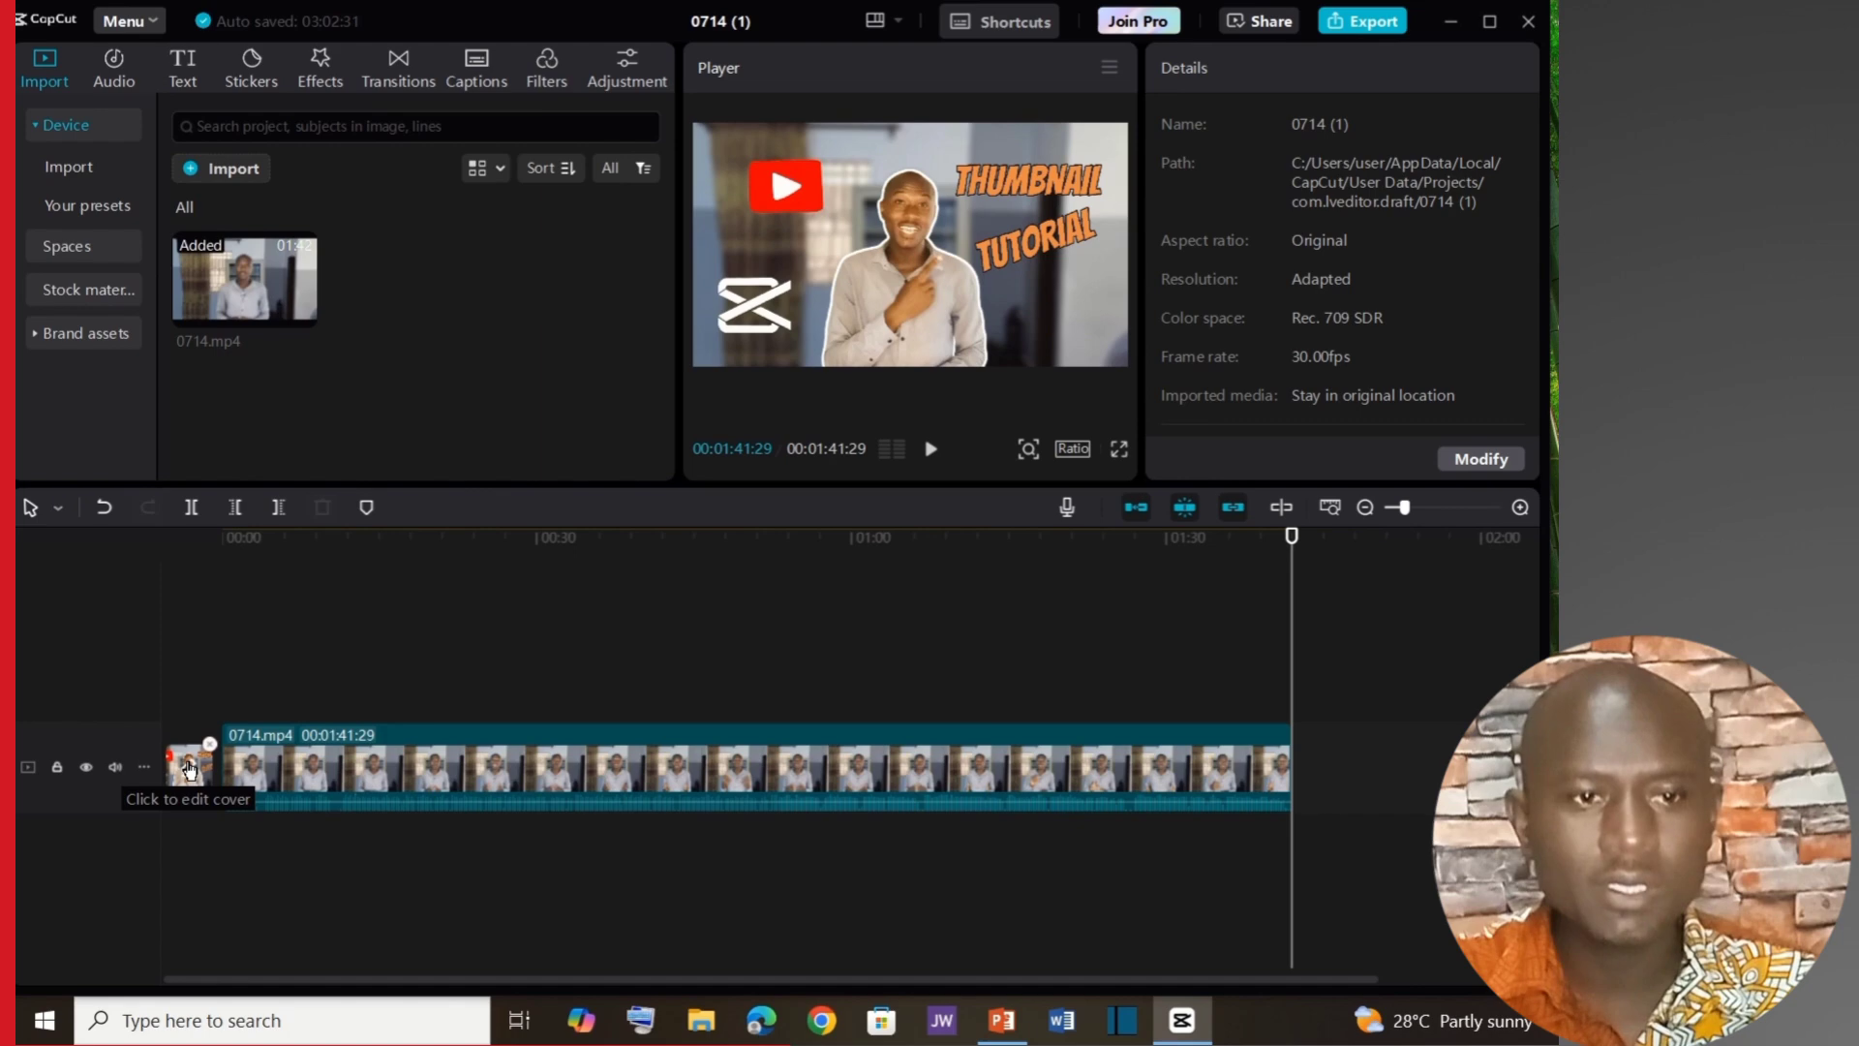
{"action": "left_click", "coordinate": [678, 765]}
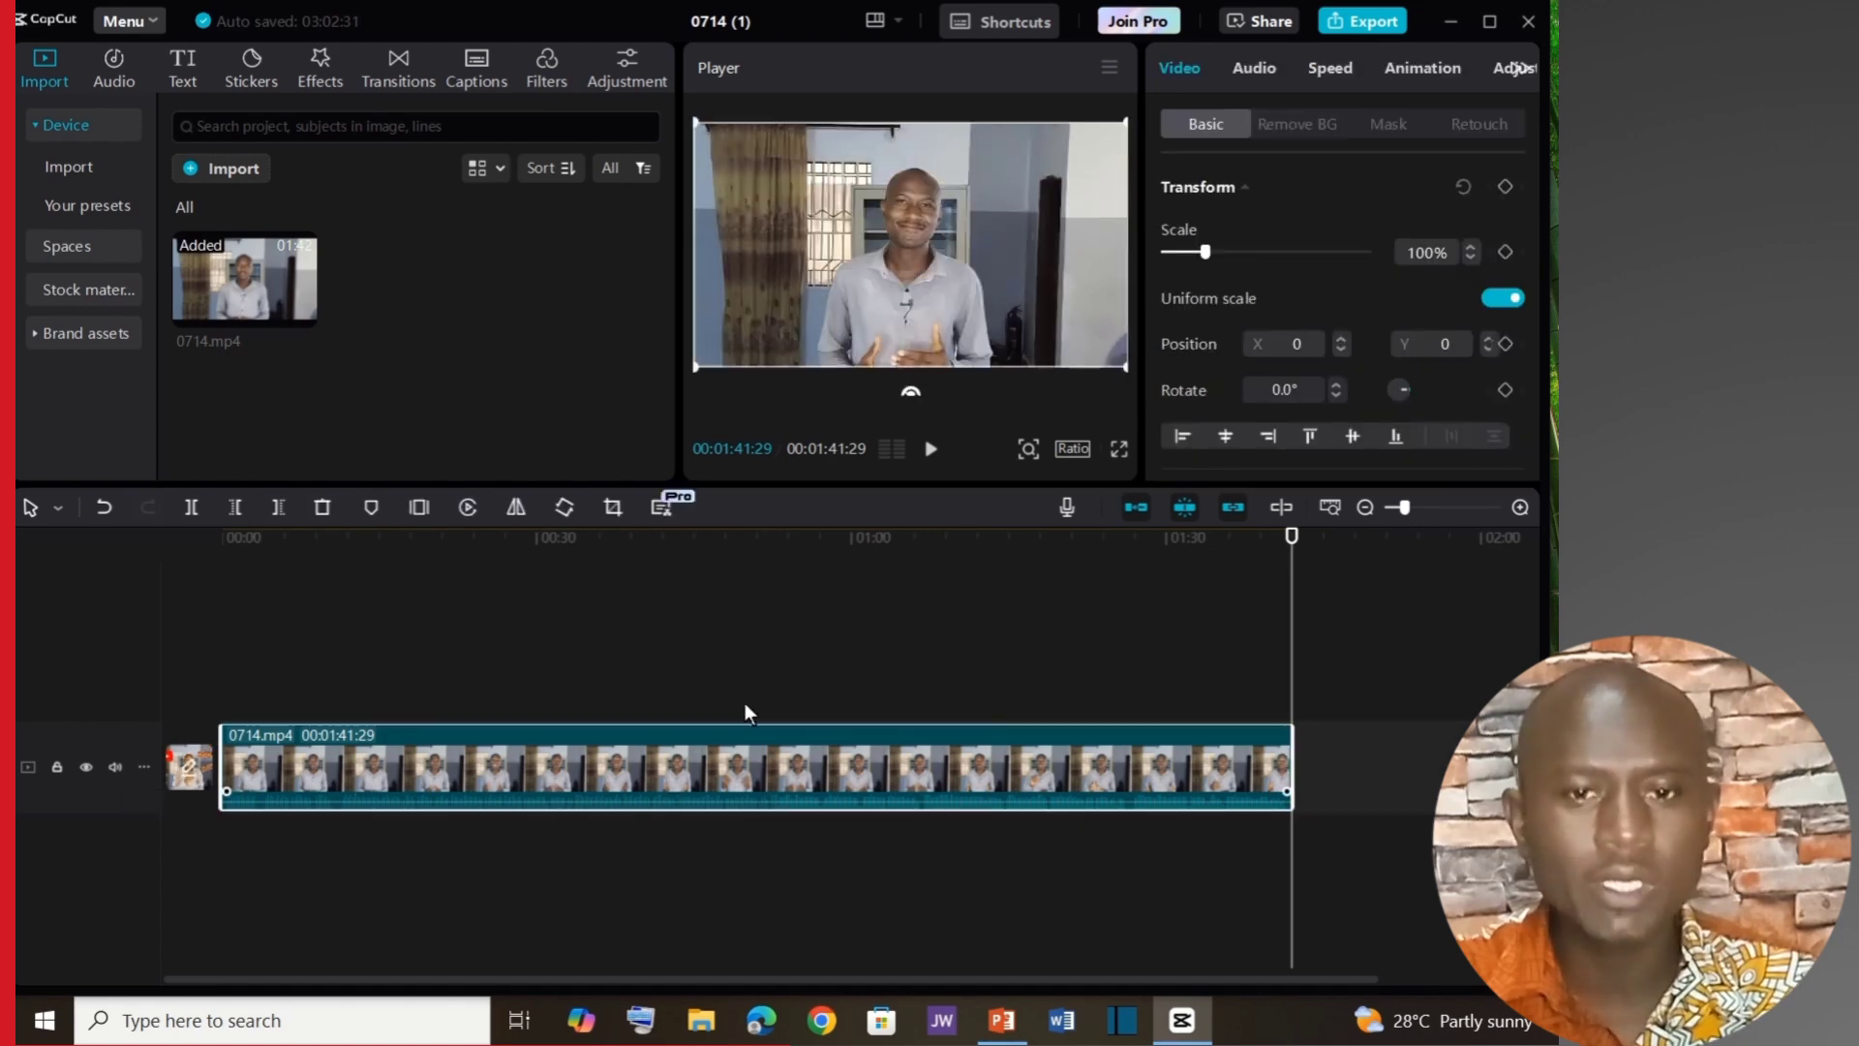
Export the video under the name THUMBNAIL as a 1080P, H.264 mp4 at 30fps.
{"action": "left_click", "coordinate": [1362, 21]}
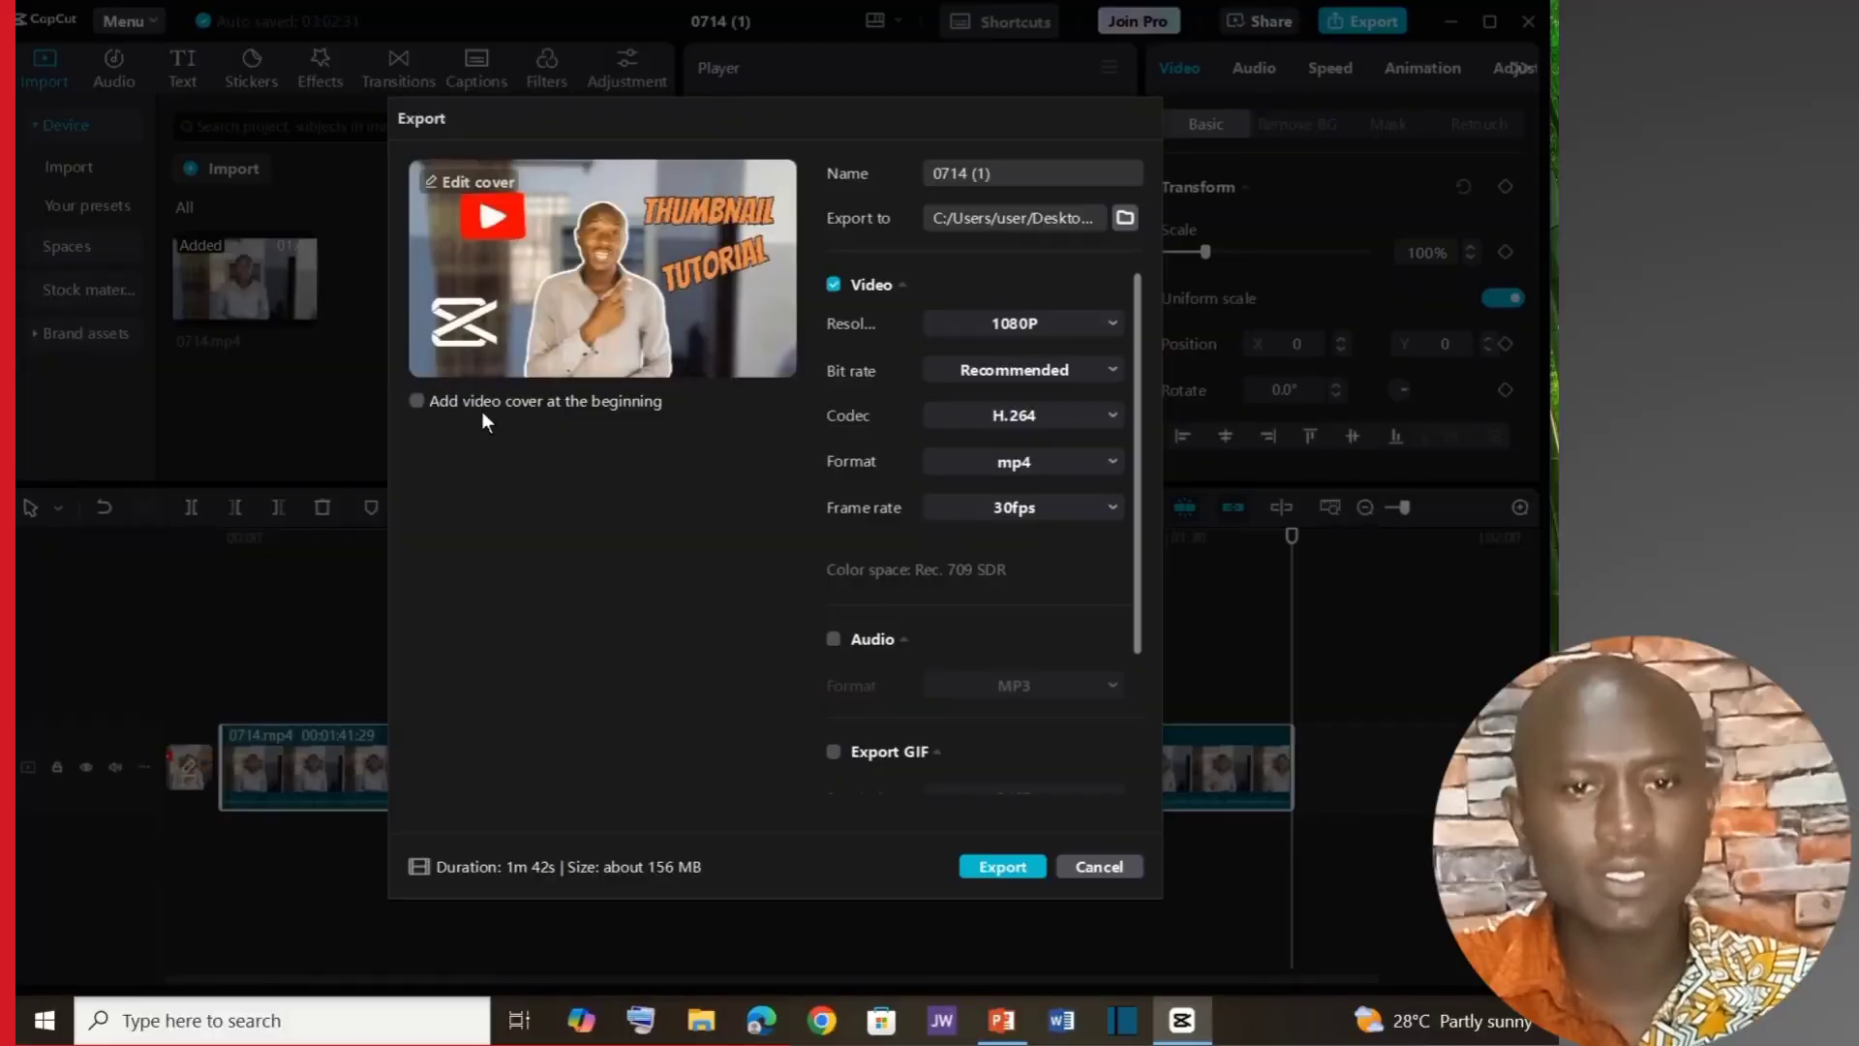
{"action": "left_click_drag", "start_coordinate": [1020, 166], "coordinate": [848, 167]}
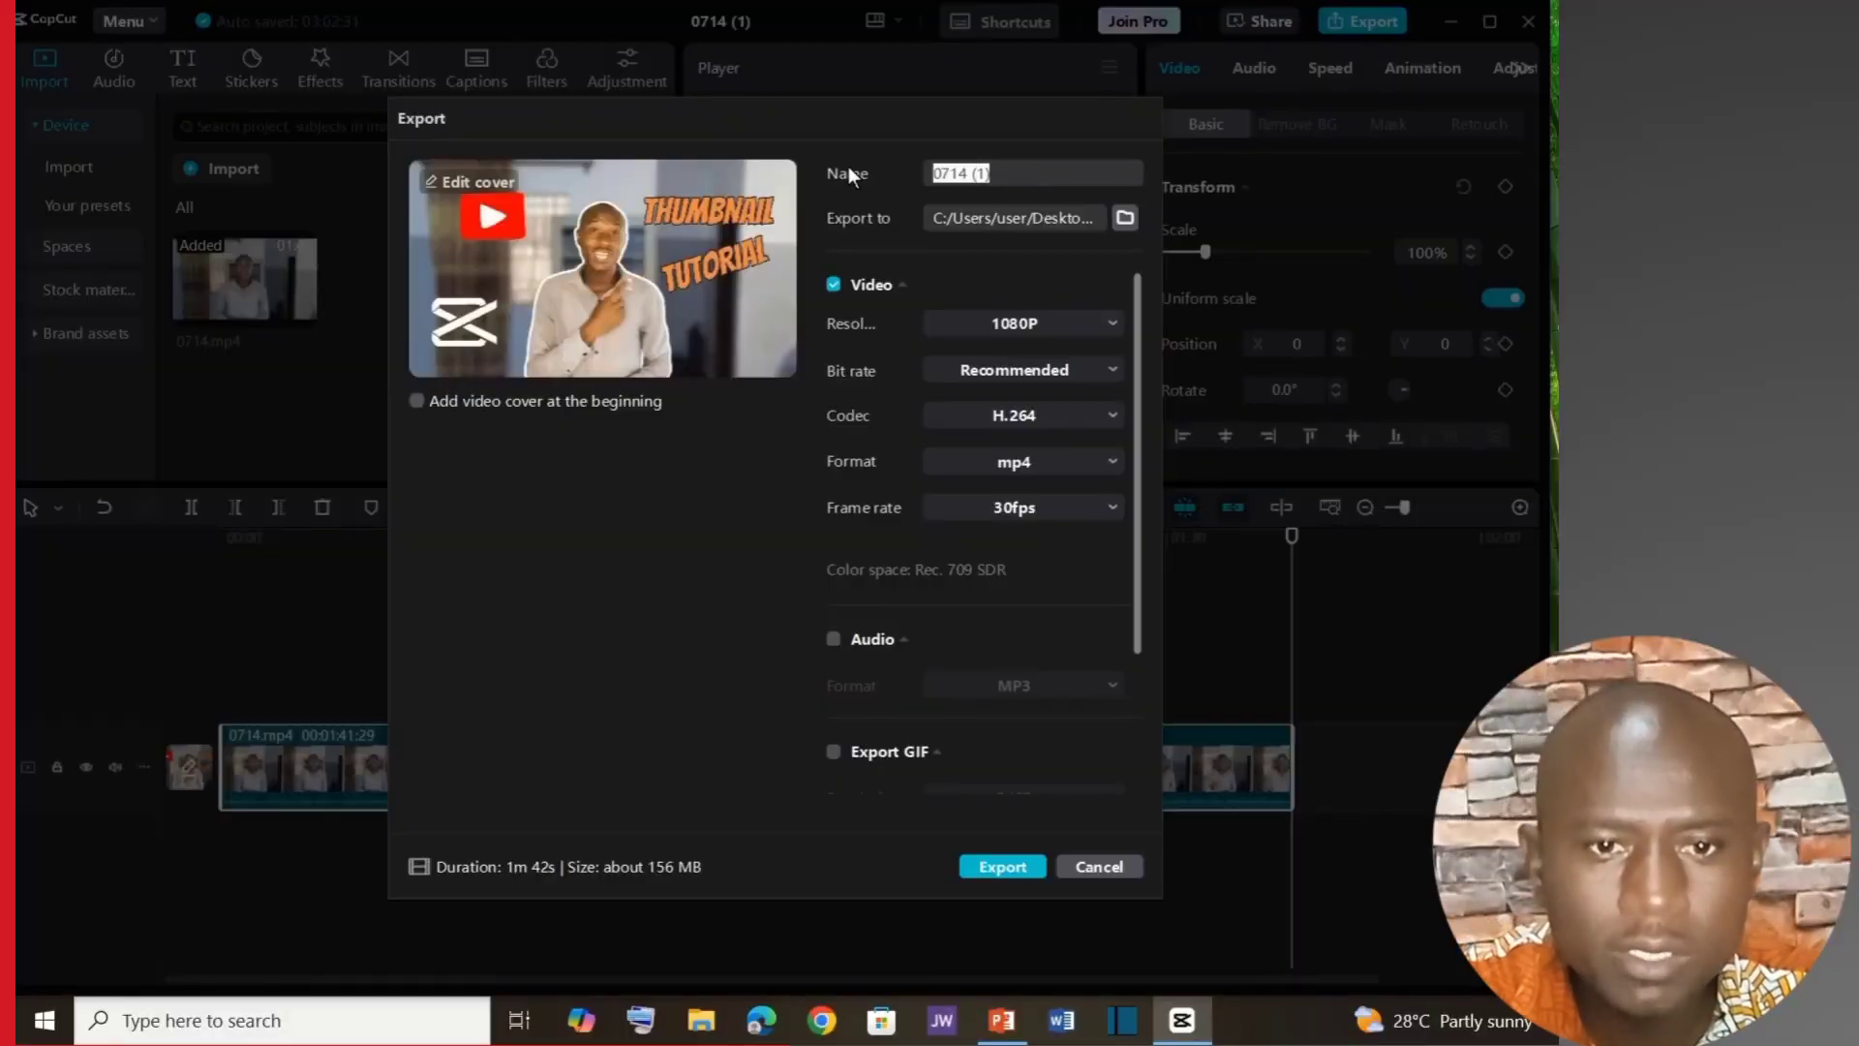
{"action": "type", "text": "THUMBNAIL"}
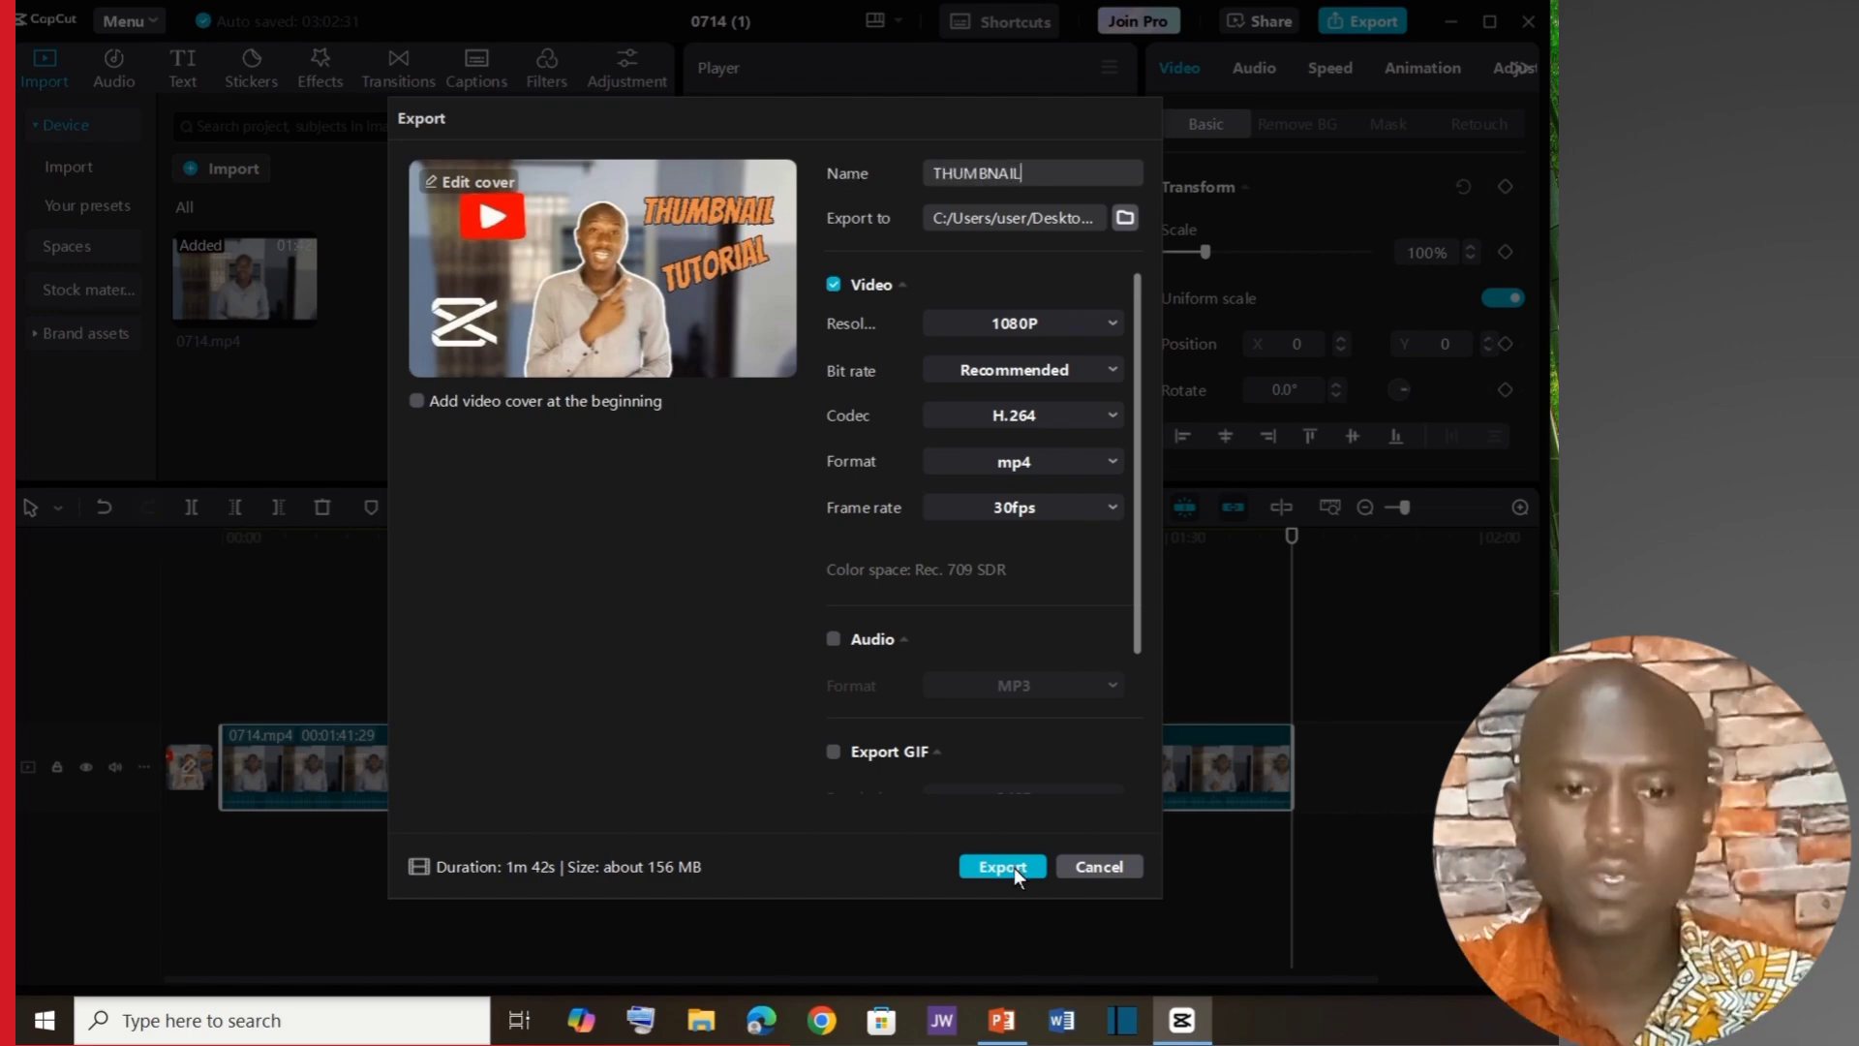
{"action": "left_click", "coordinate": [1002, 866]}
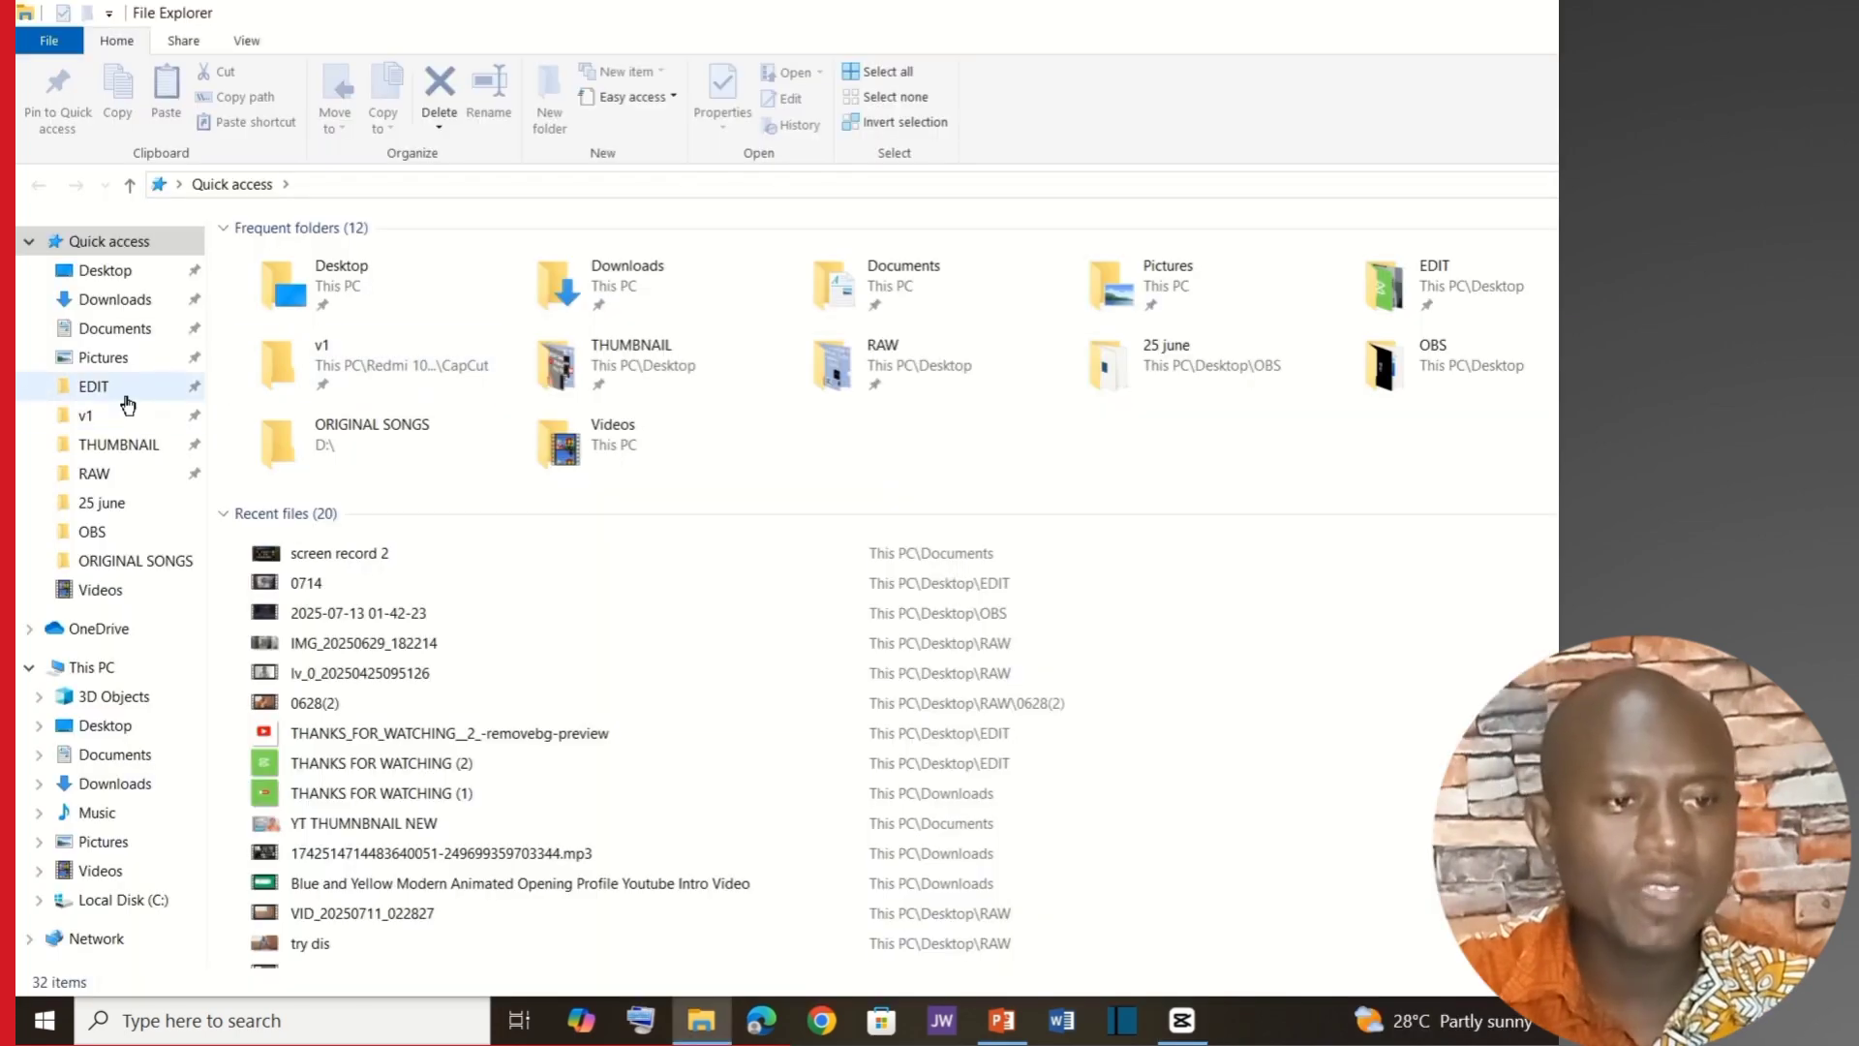
In File Explorer, open the THUMBNAIL folder inside EDIT and view the exported THUMBNAIL-Cover image.
{"action": "left_click", "coordinate": [126, 397]}
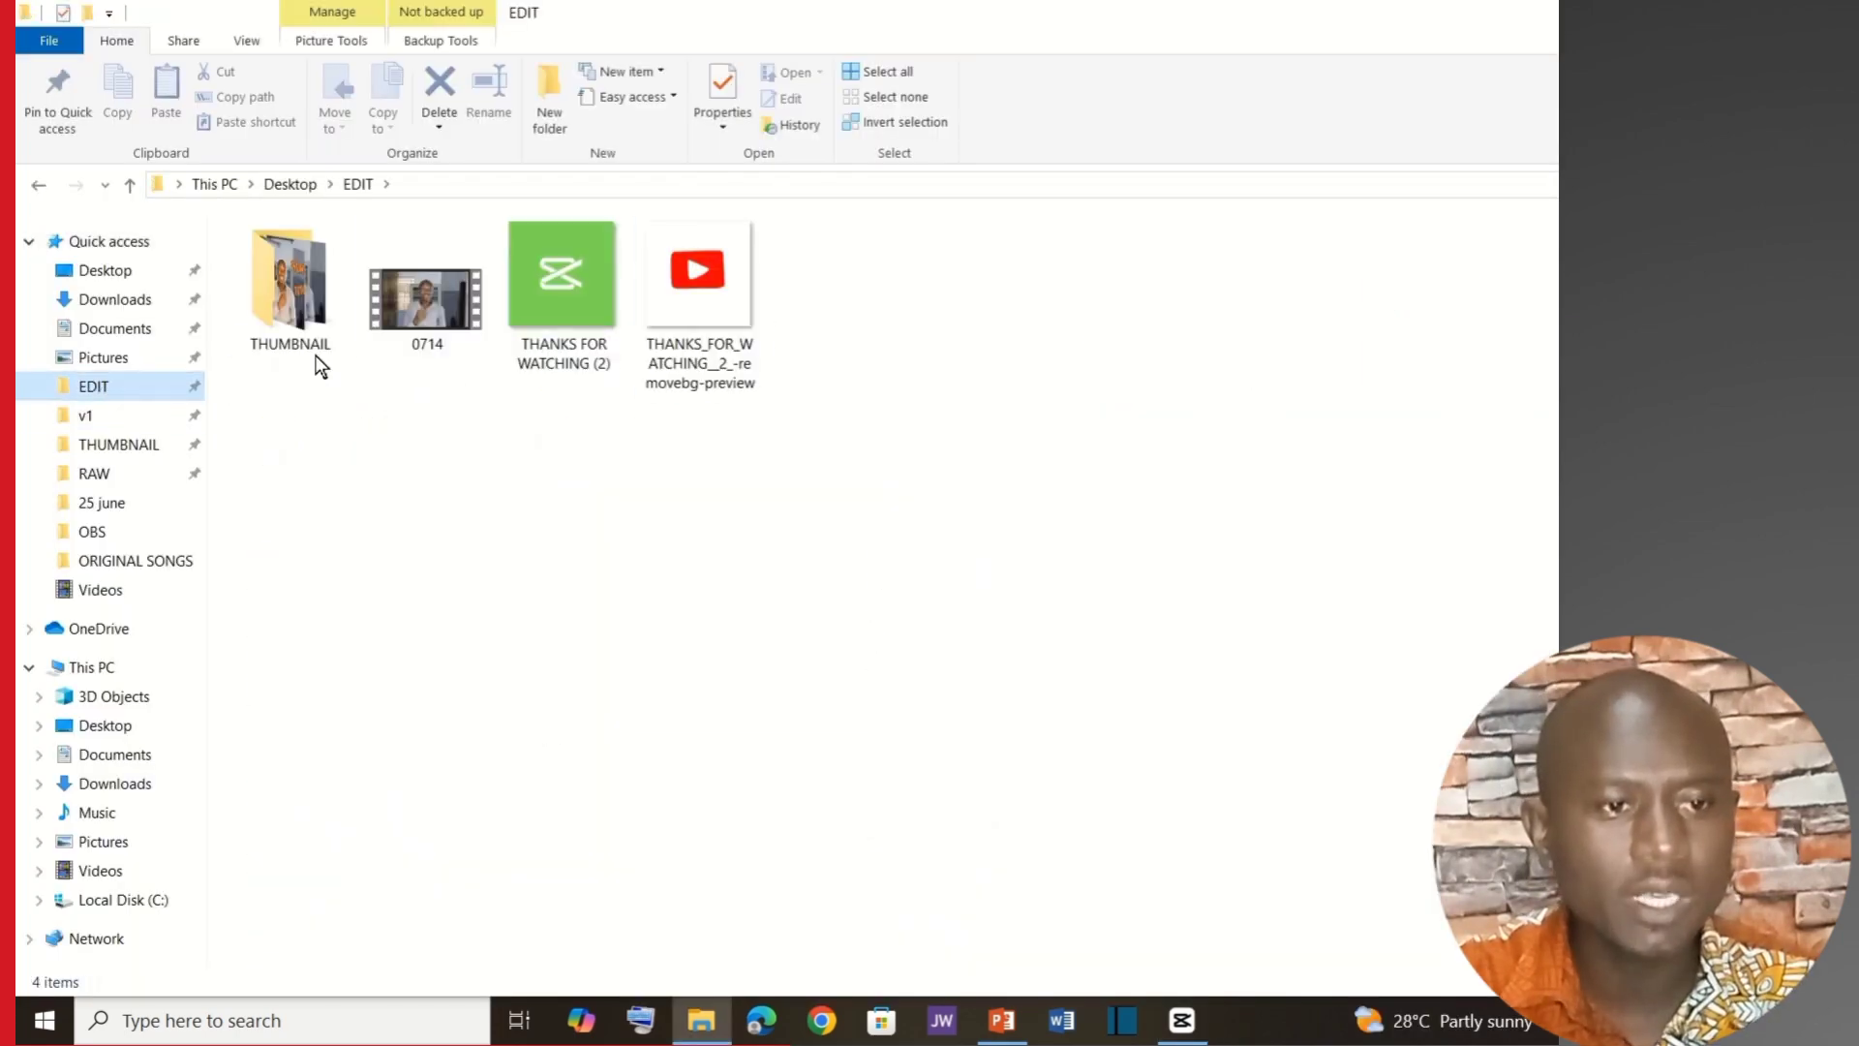
{"action": "double_click", "coordinate": [287, 271]}
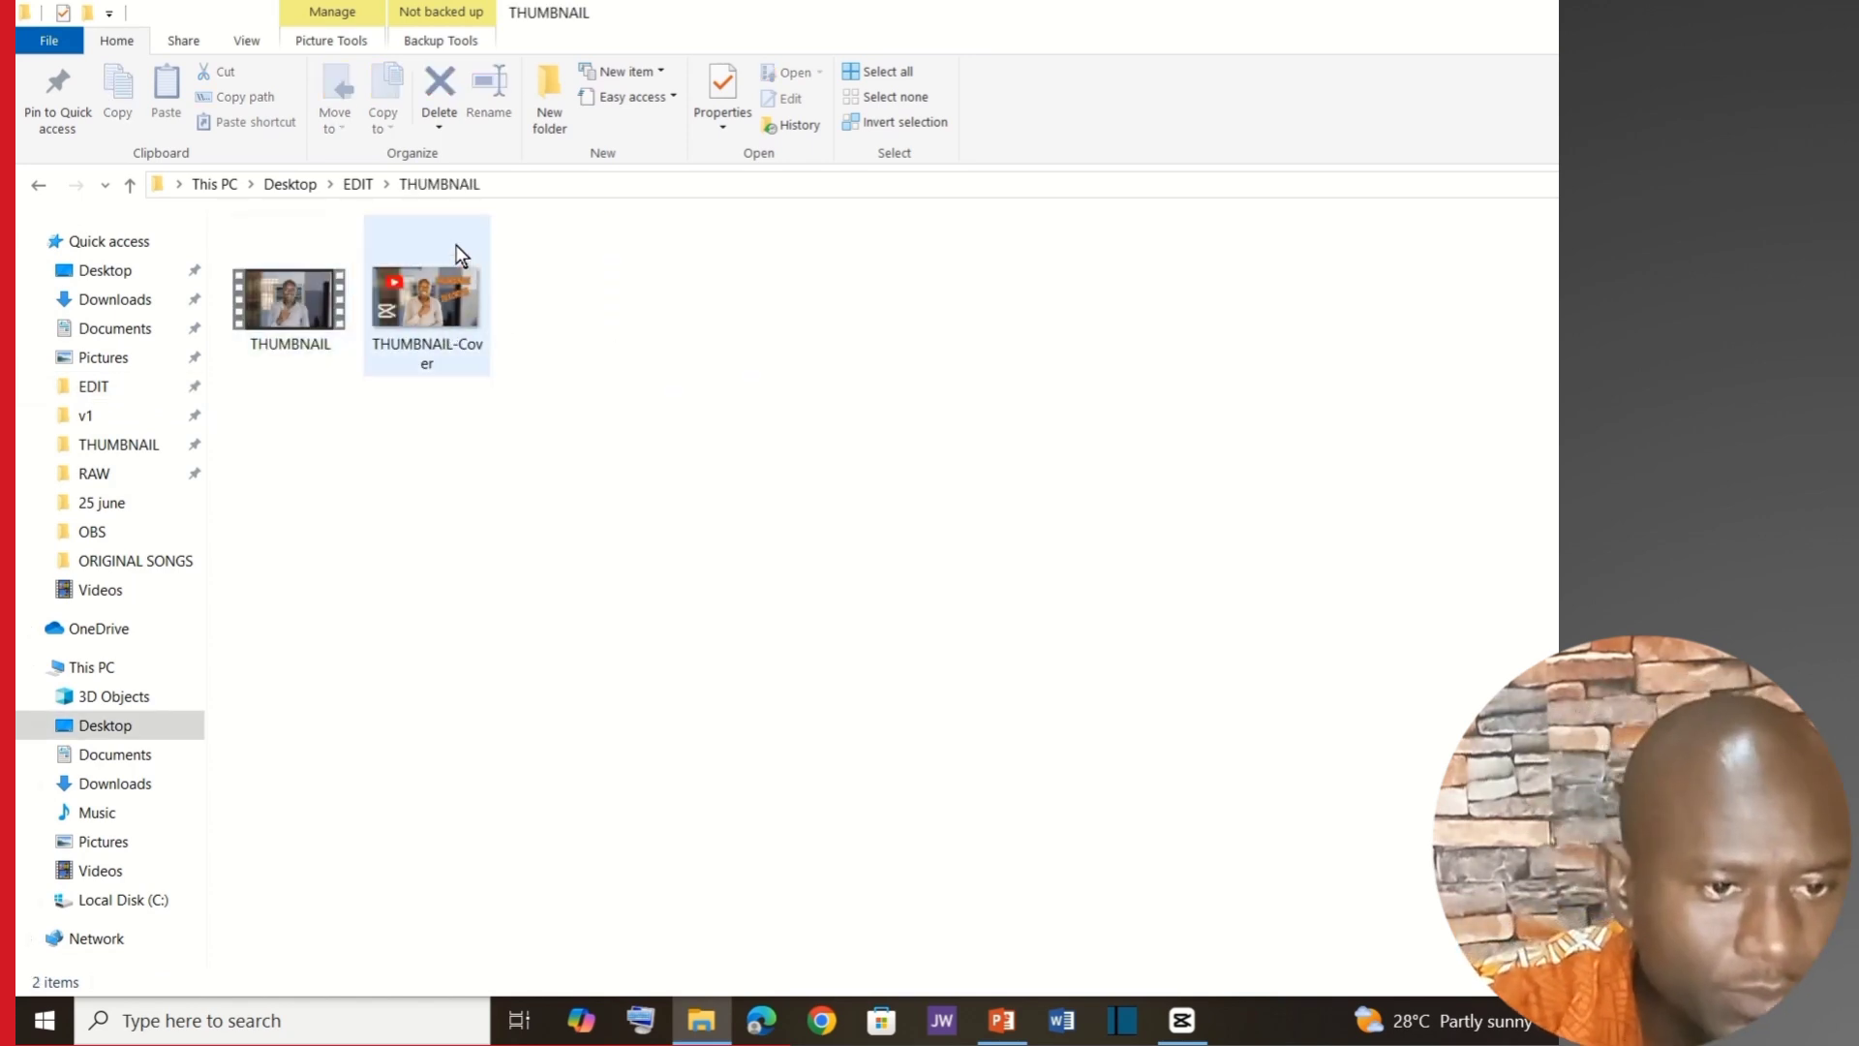
{"action": "double_click", "coordinate": [474, 352]}
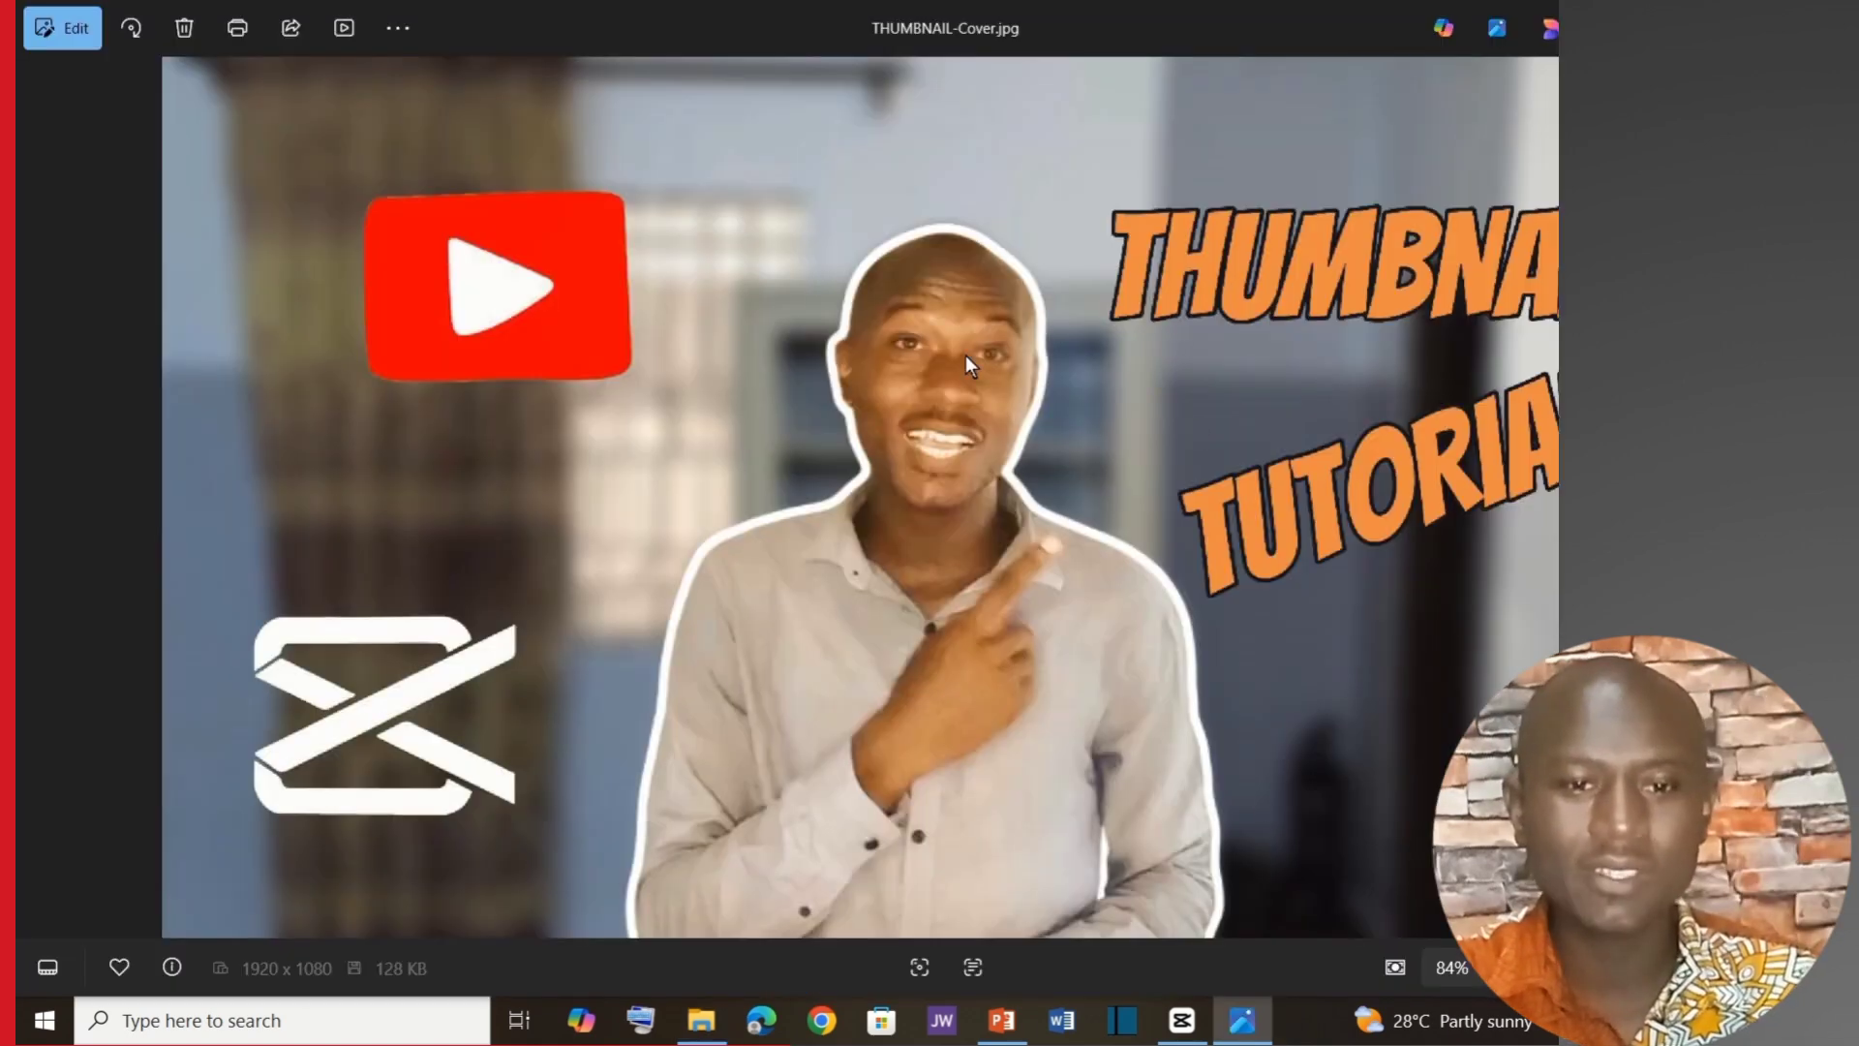